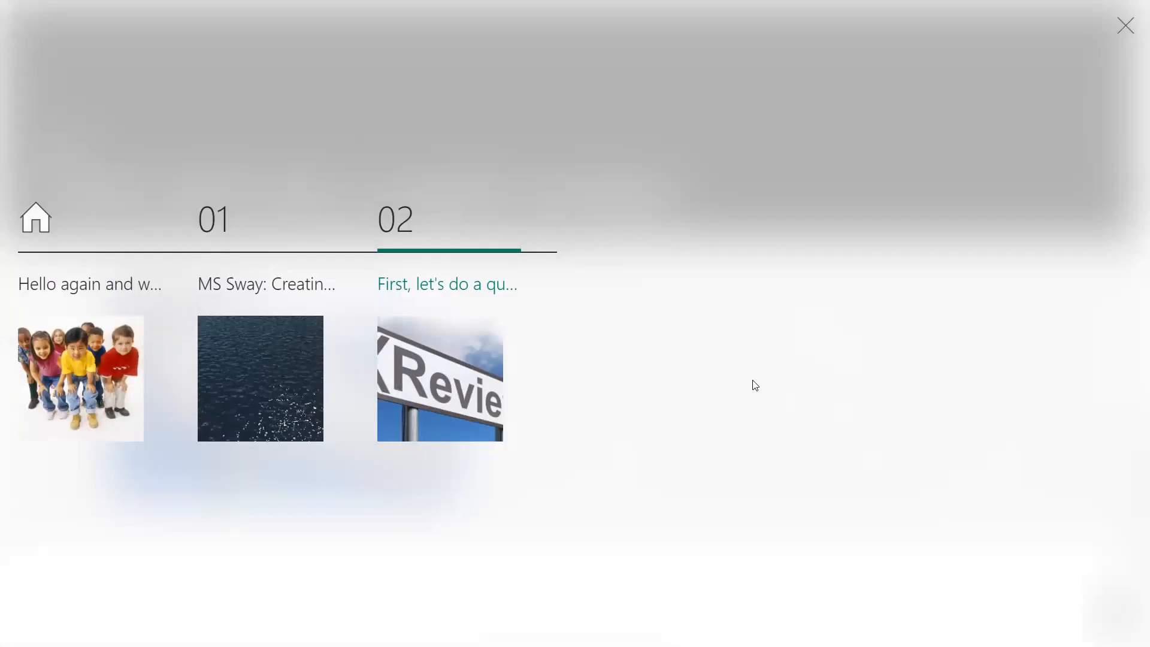
Step: Leave the presentation view and open the Sway "Edit 2020 National Report to EMS Agencies" from My Sways
left_click(43, 222)
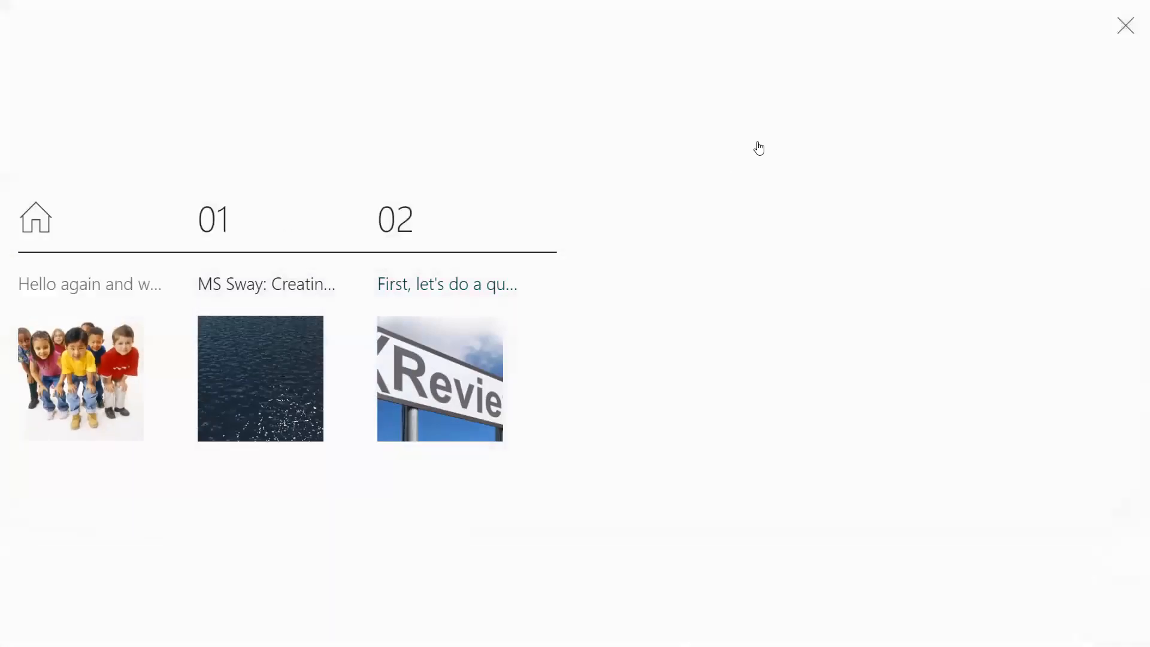
left_click(931, 30)
left_click(91, 21)
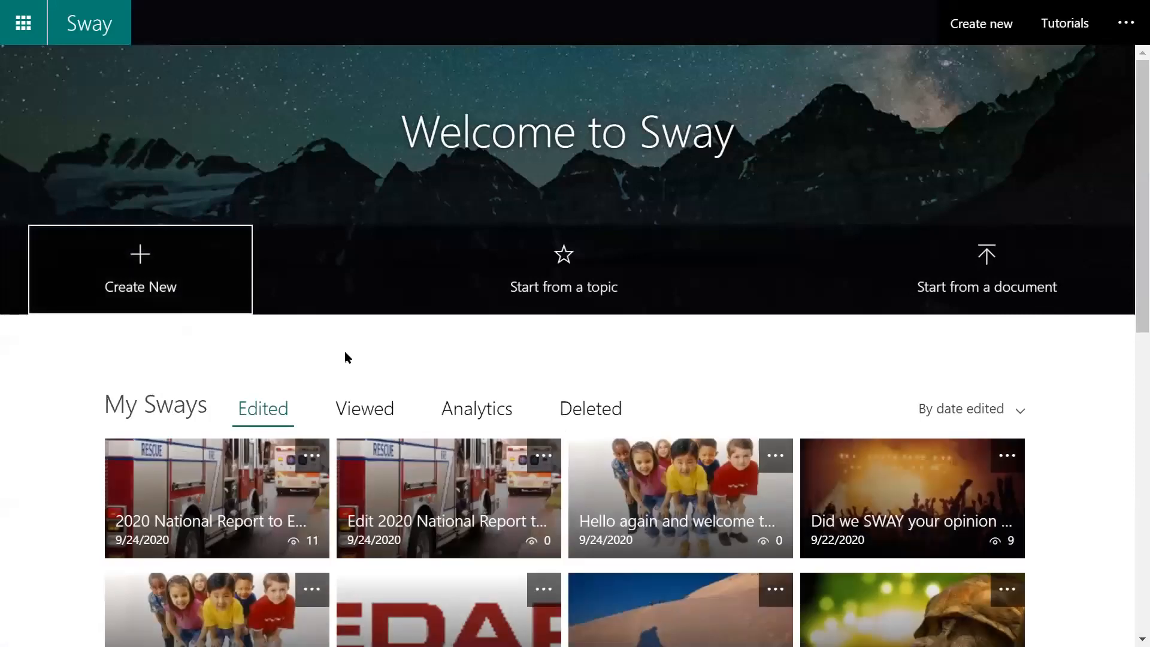
scroll(345, 371, "down", 1)
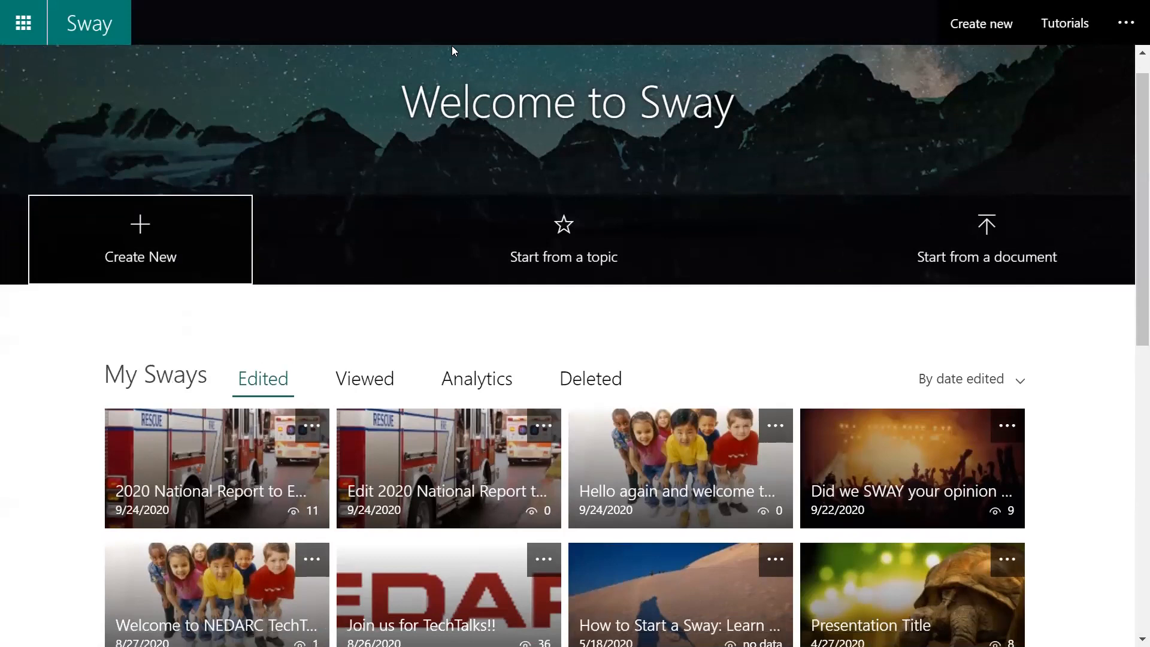
left_click(424, 463)
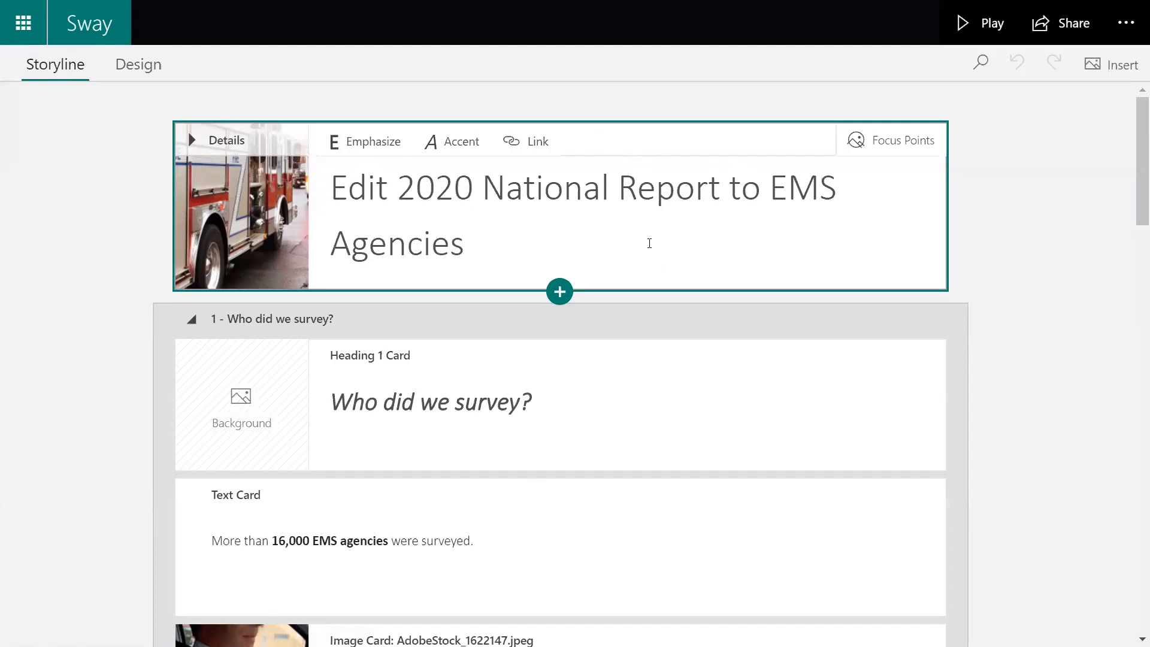
Step: Add an empty image card below the "8600 EMS agencies completed the survey" card in the "Who did we survey?" section
left_click(511, 377)
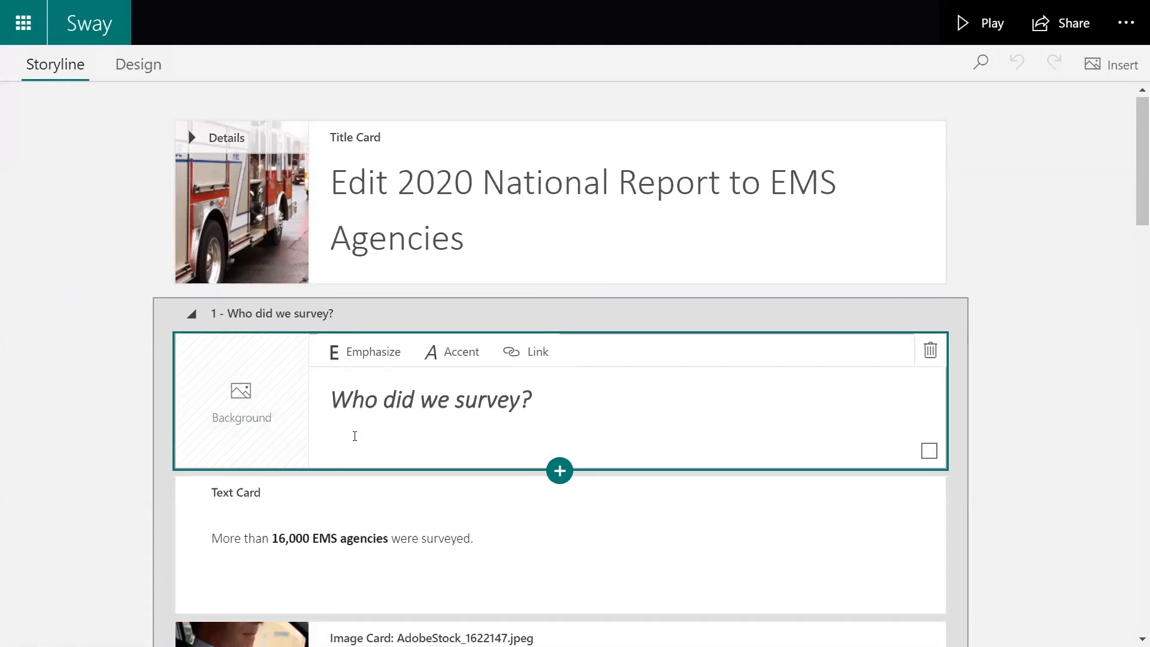
scroll(355, 435, "down", 4)
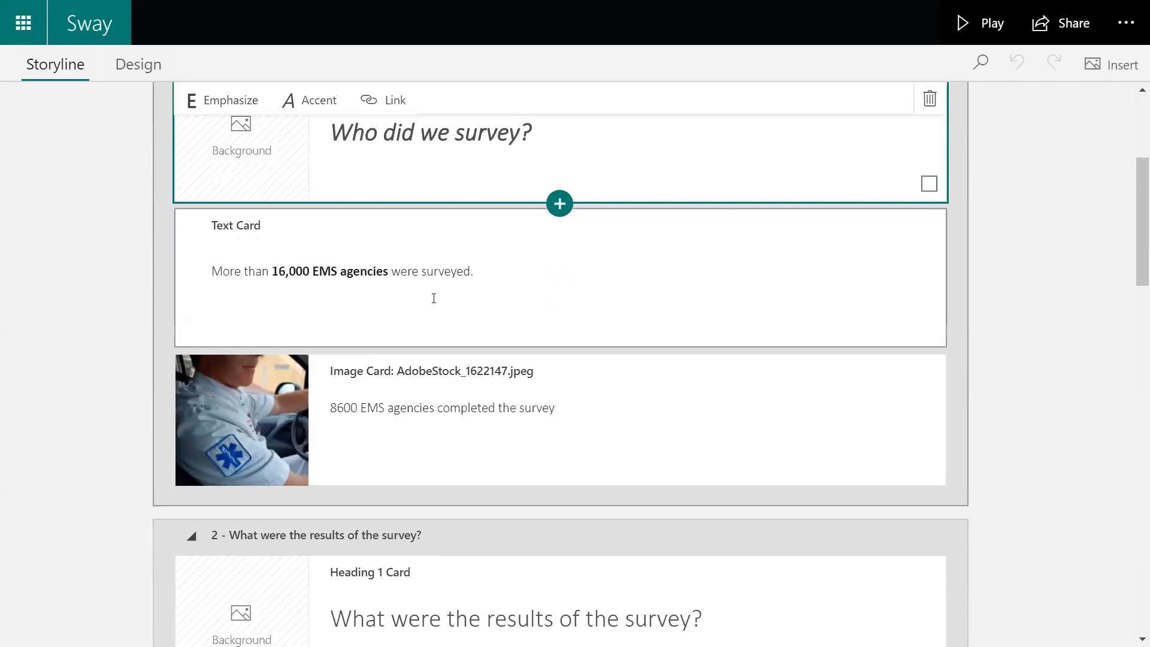
left_click(547, 277)
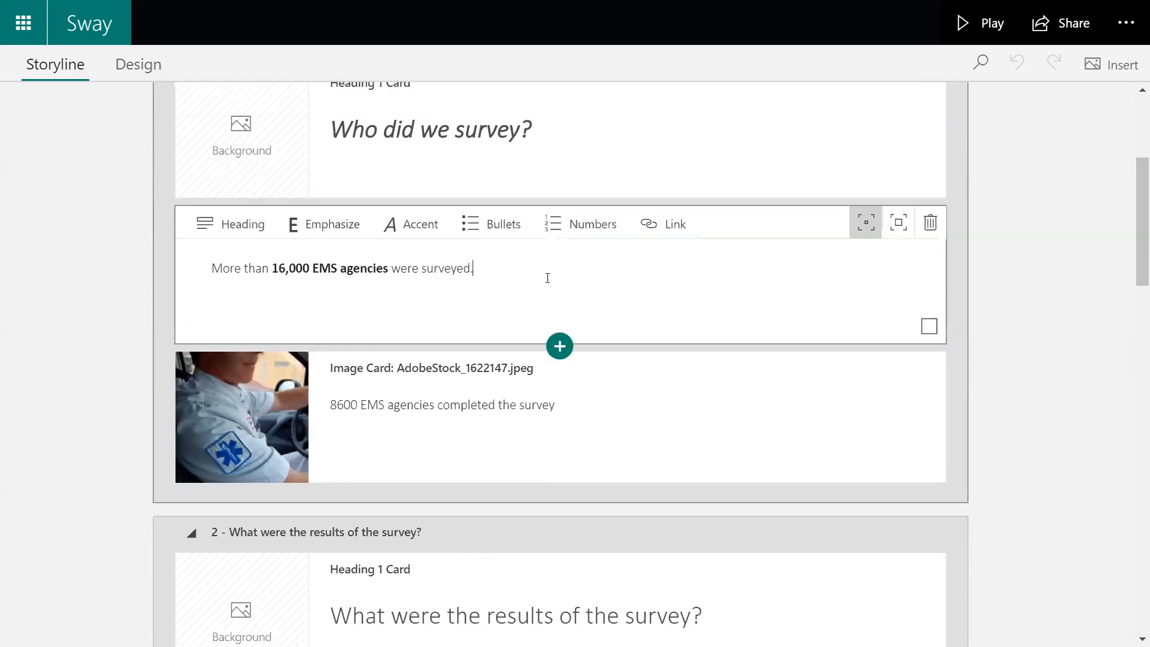
left_click(585, 398)
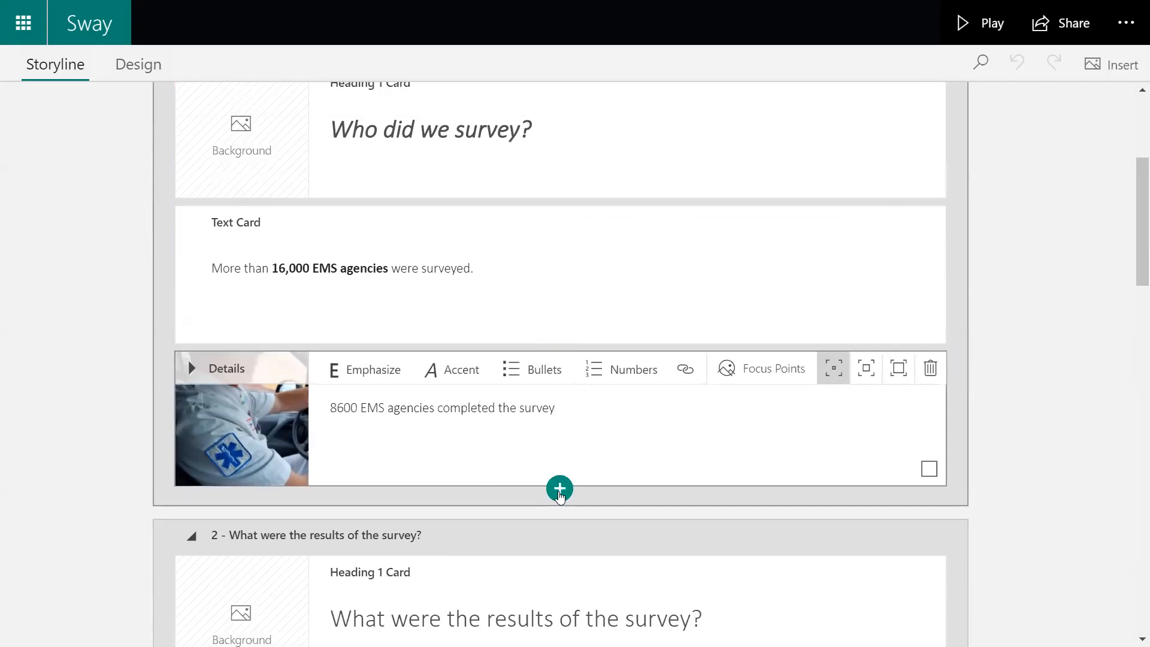
left_click(449, 436)
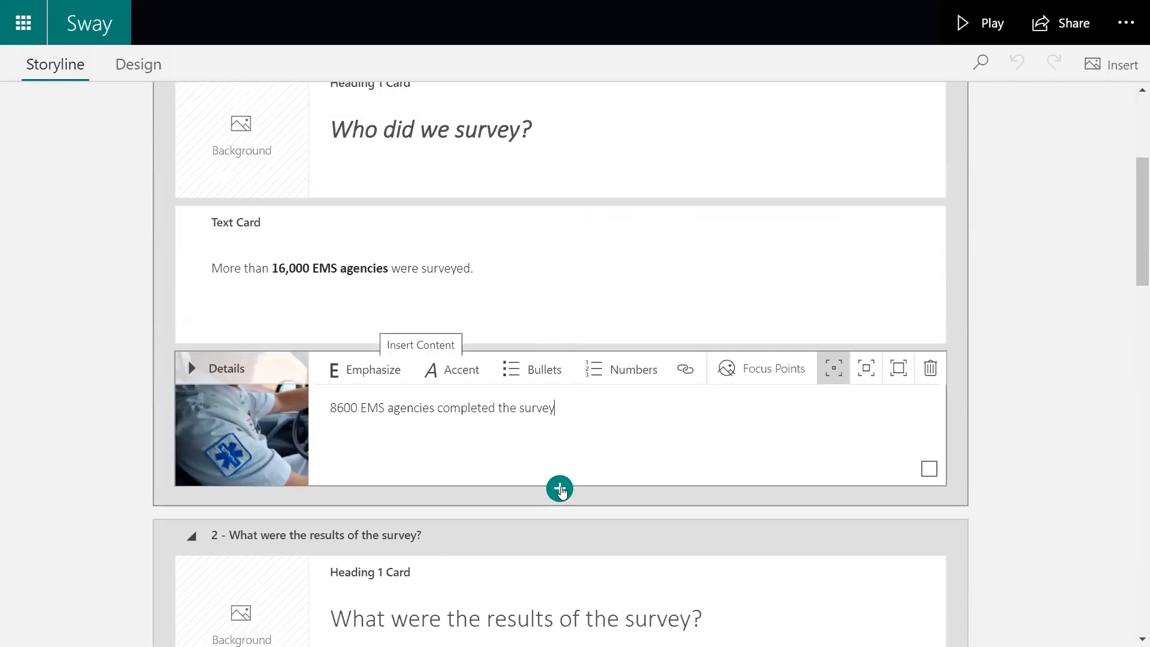
left_click(560, 488)
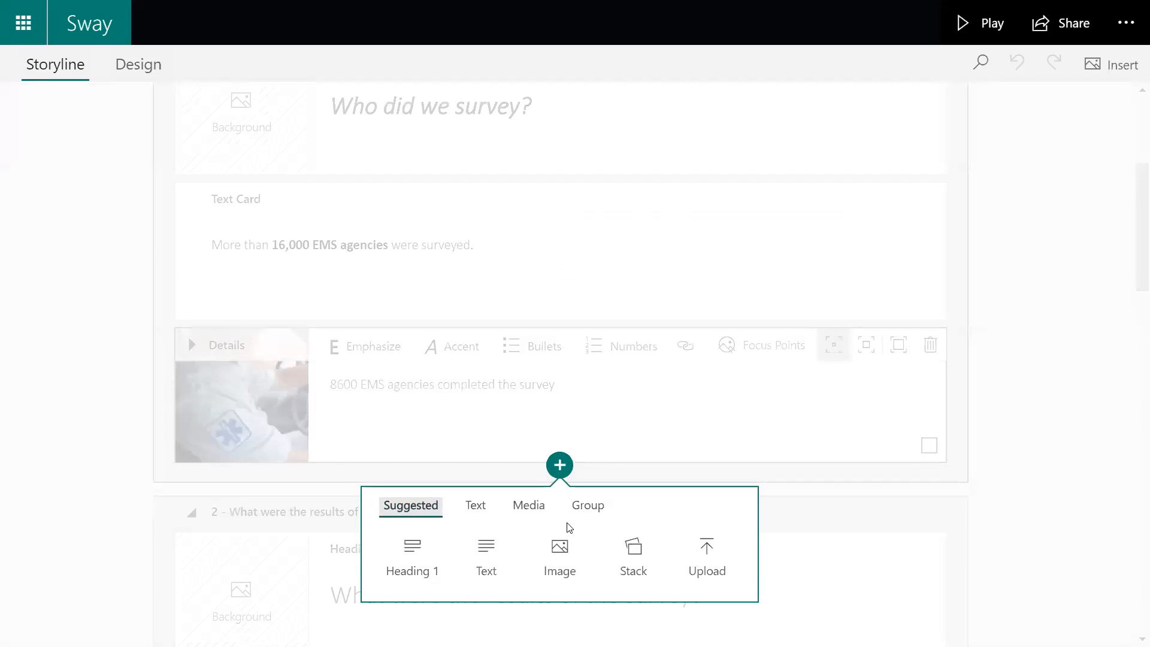
left_click(531, 511)
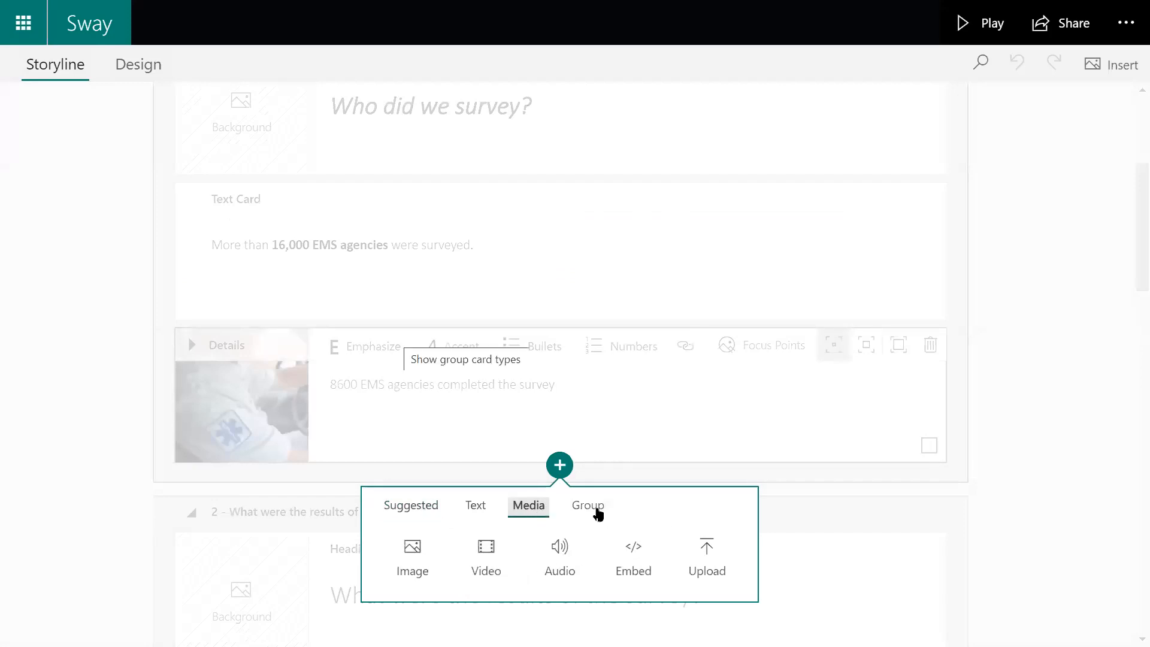
left_click(590, 506)
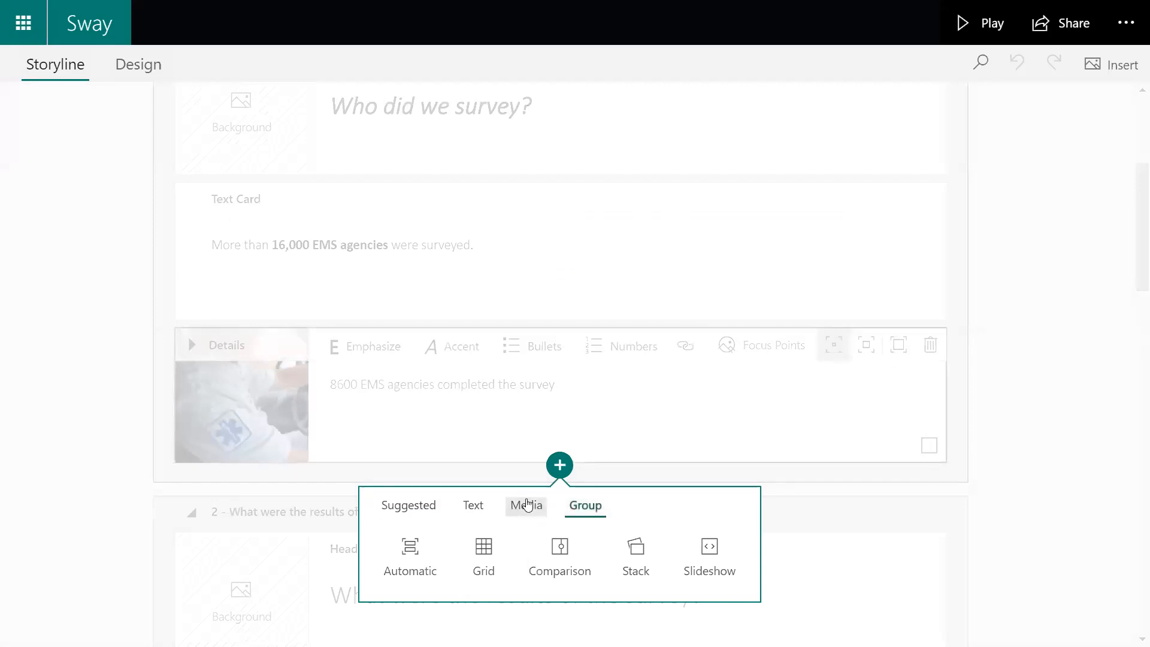
left_click(525, 506)
left_click(410, 547)
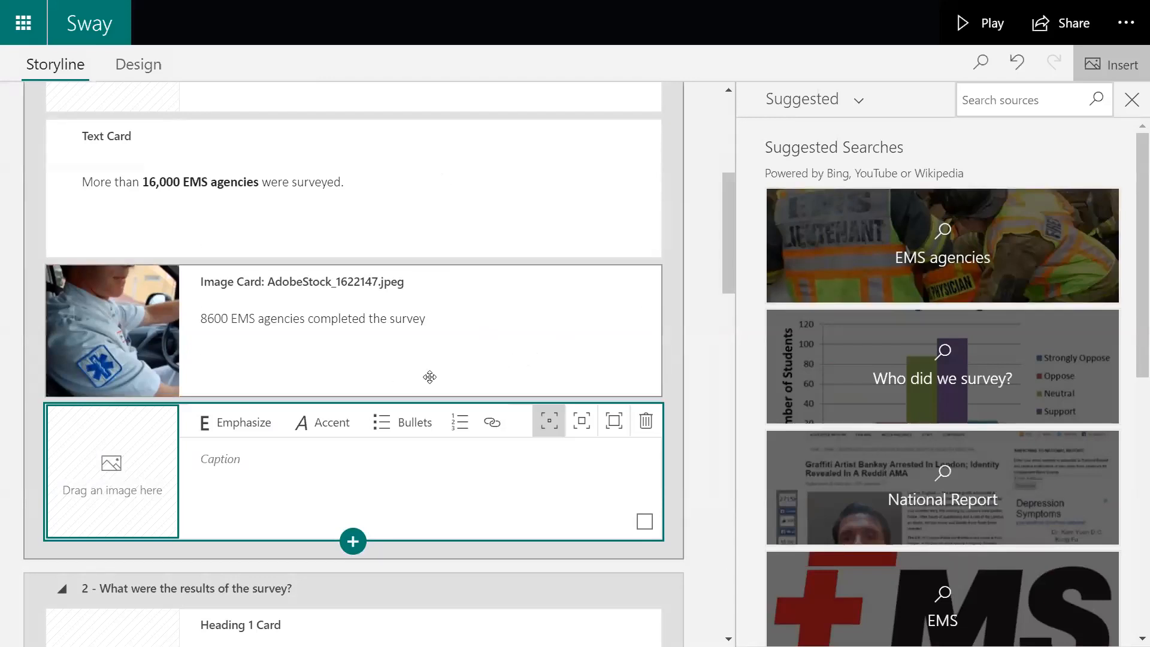
Step: Place the 1200 x 803 photo from the suggested "EMS agencies" search in the empty image card and delete that card
left_click(868, 240)
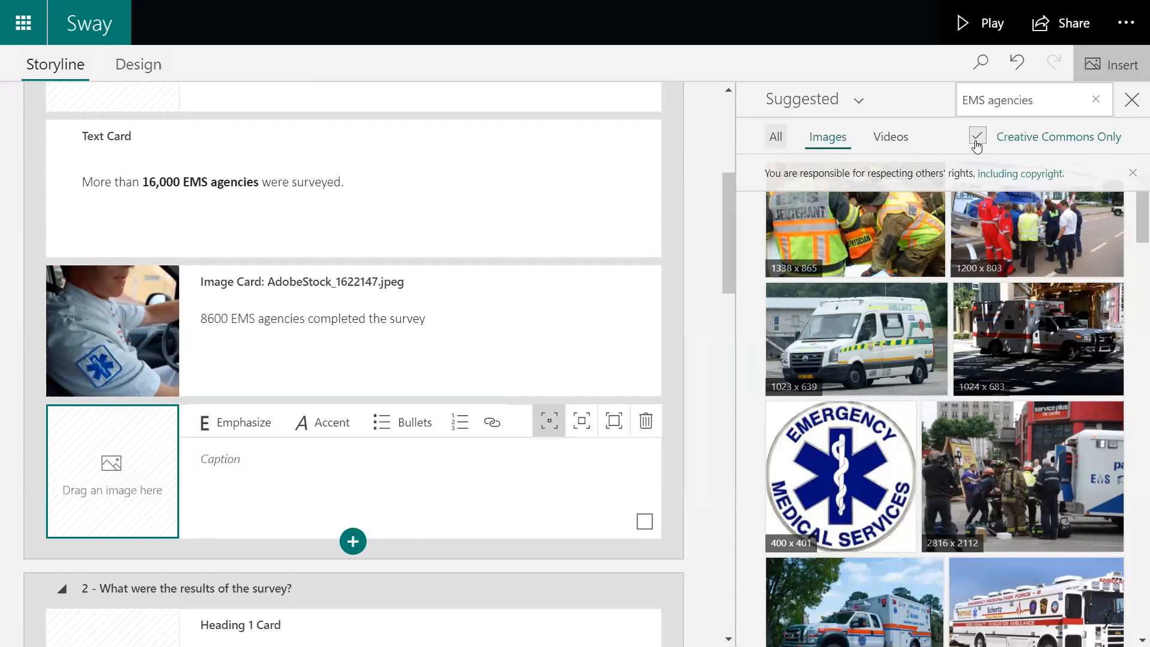
left_click(1012, 214)
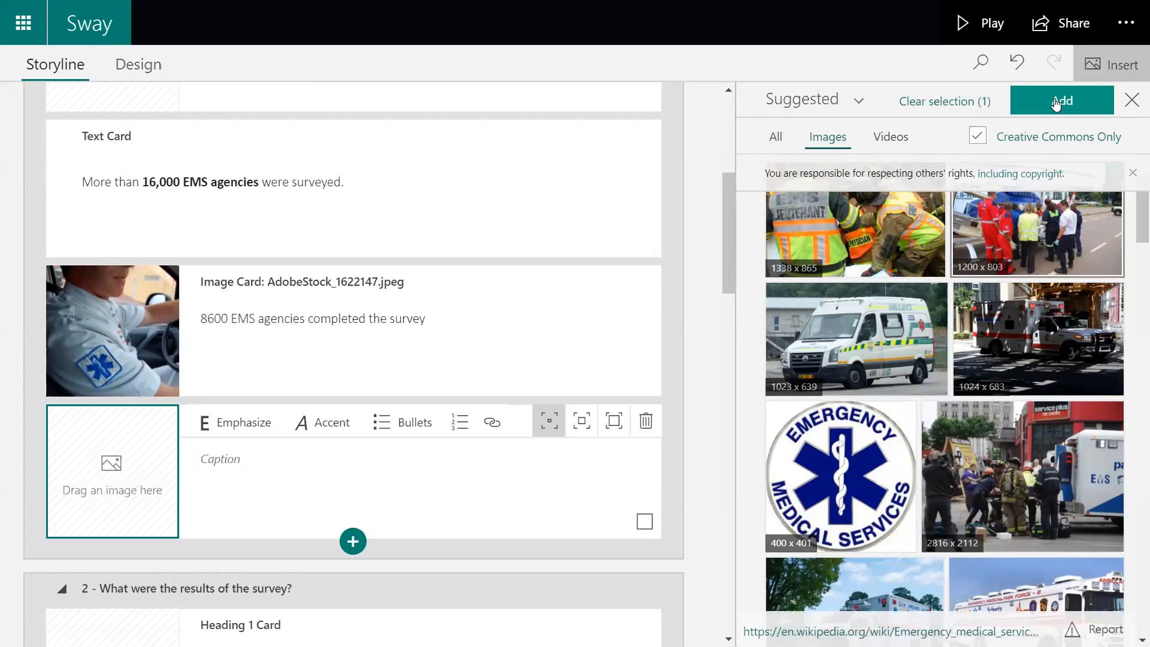
left_click_drag(1045, 217, 129, 466)
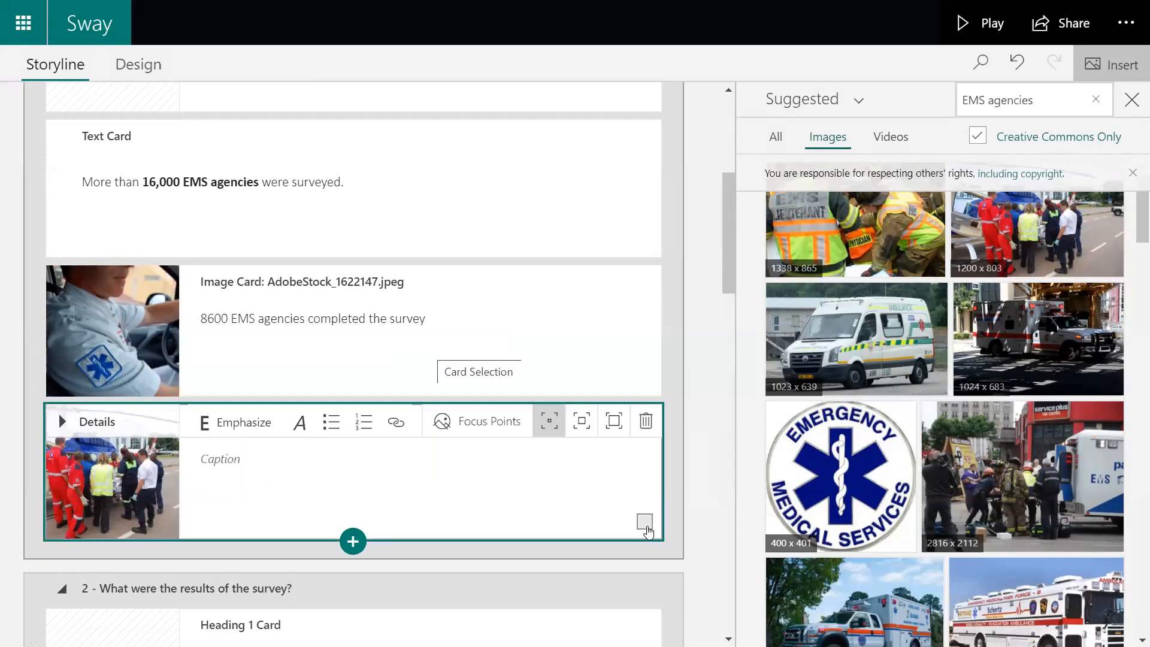
left_click(645, 522)
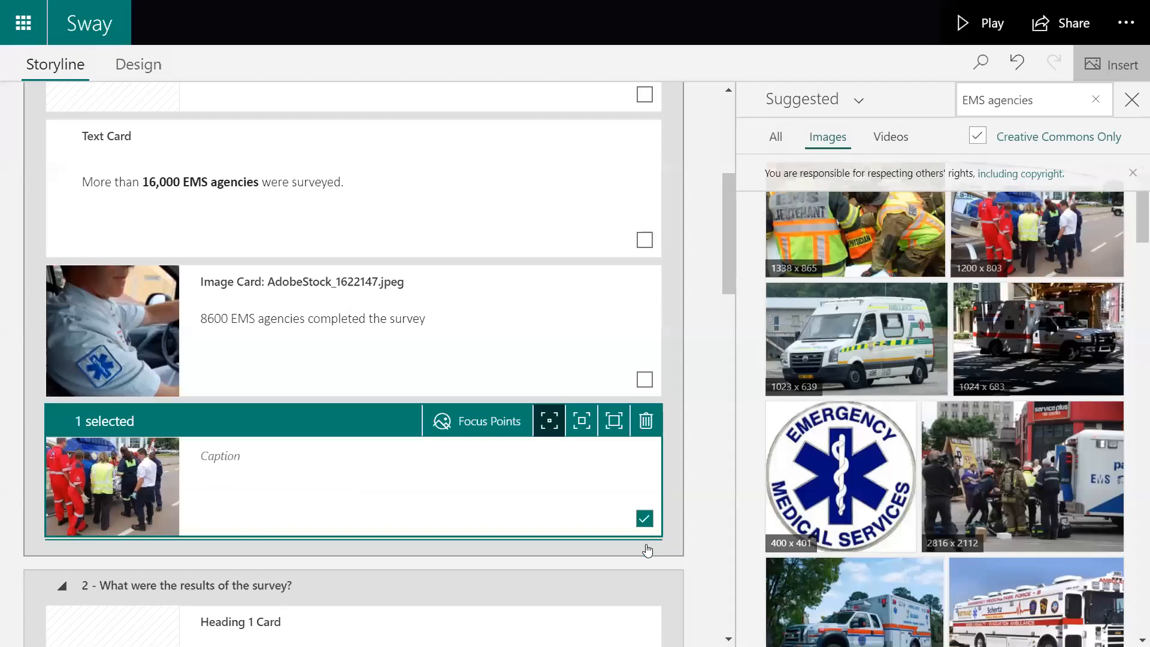
left_click(645, 422)
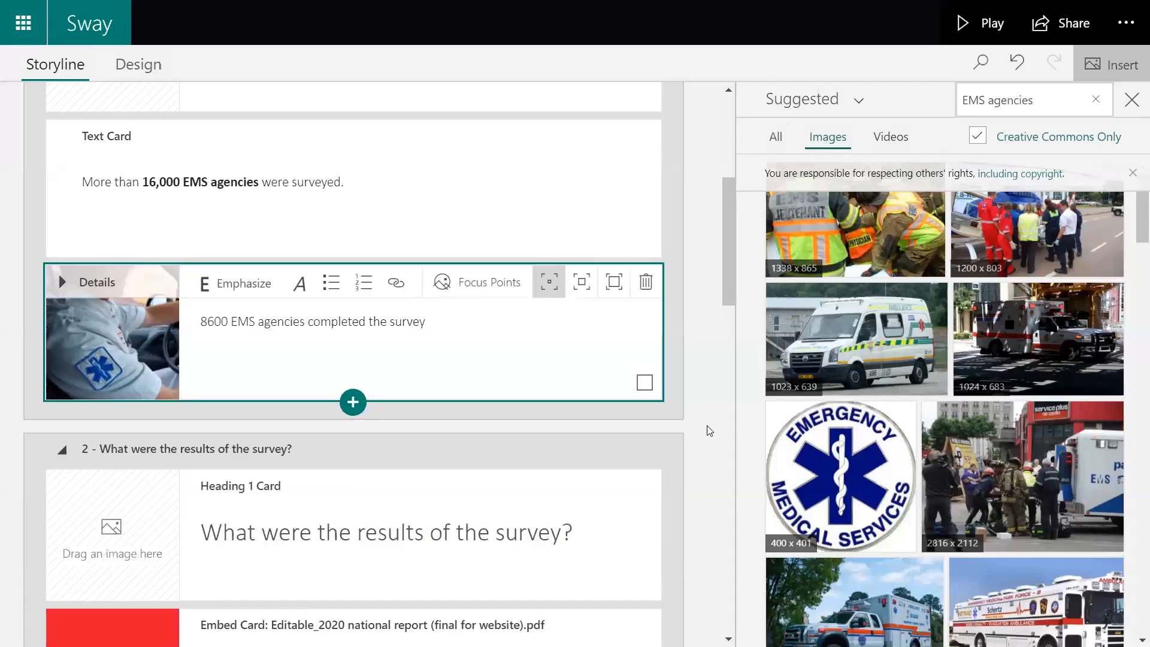
Step: Browse for a file to upload below the embedded PDF card, select "309193 Risk Assessment Chart V2_FINAL", and cancel the upload
scroll(701, 485, "down", 3)
scroll(701, 488, "down", 3)
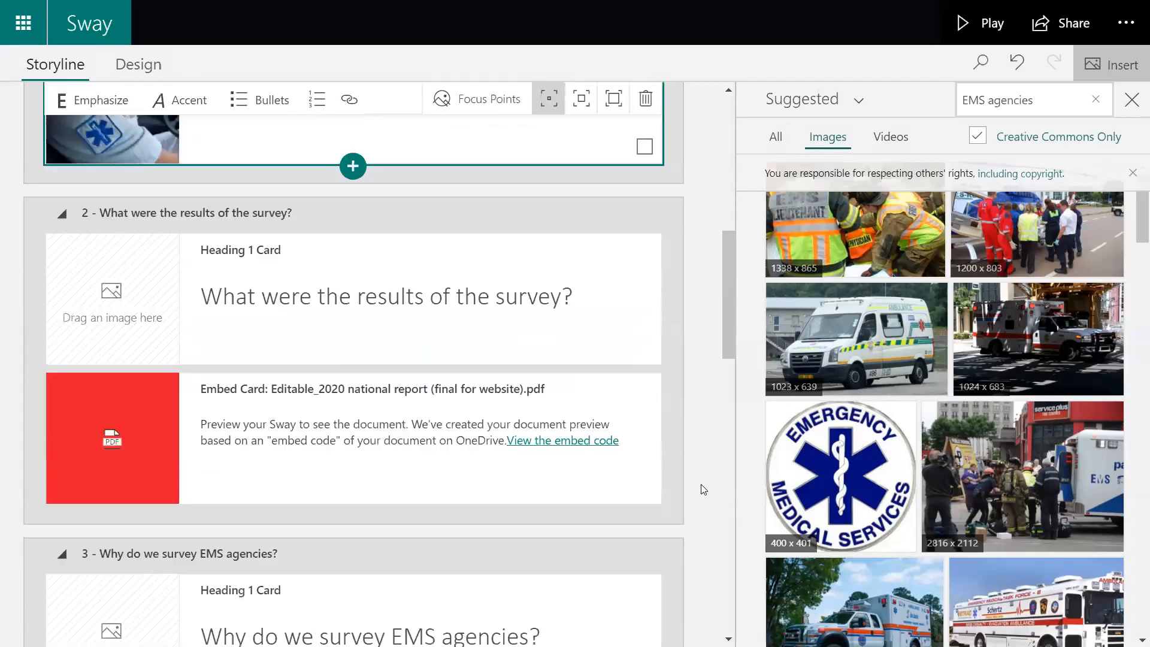
left_click(281, 309)
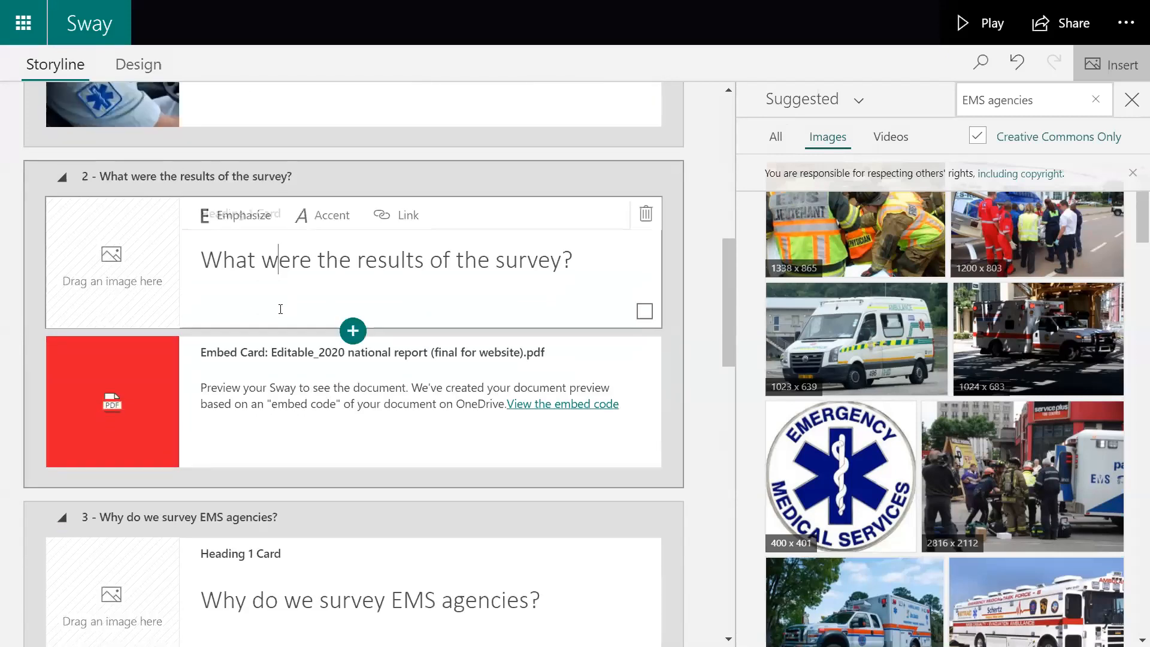
left_click(303, 389)
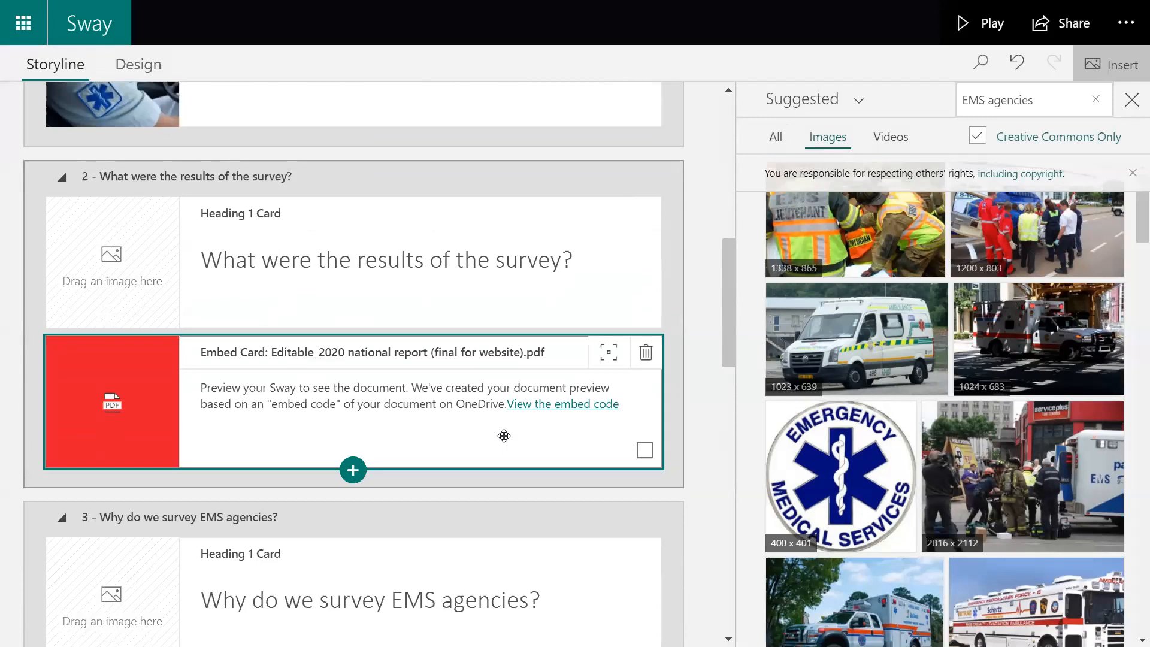
left_click(354, 470)
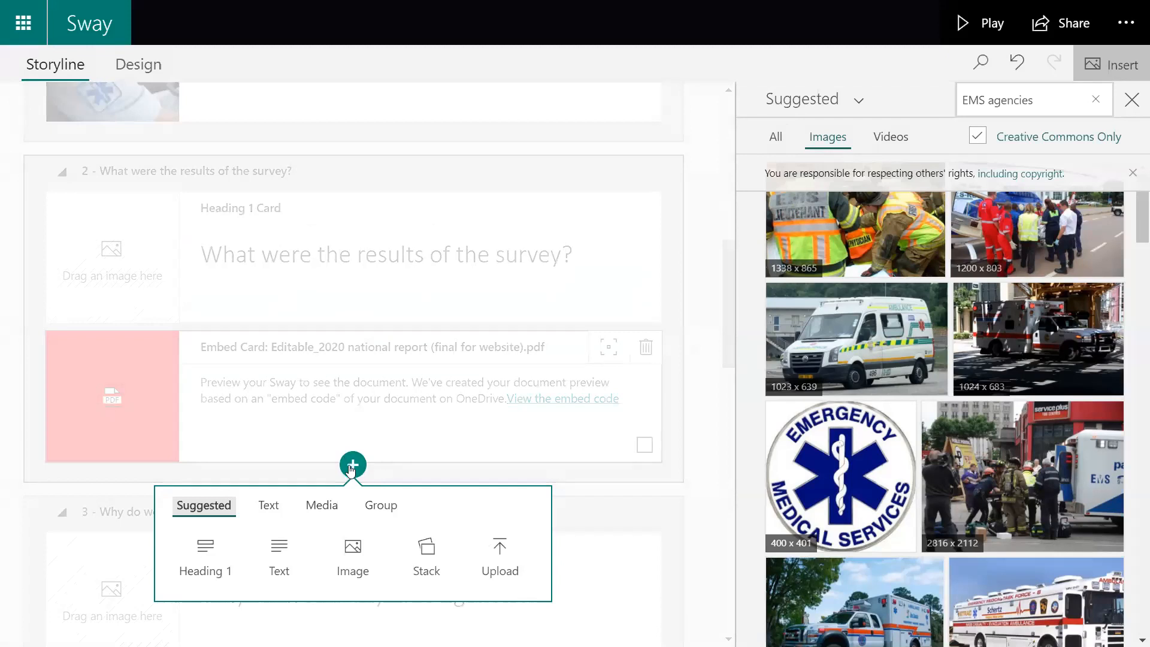
left_click(501, 564)
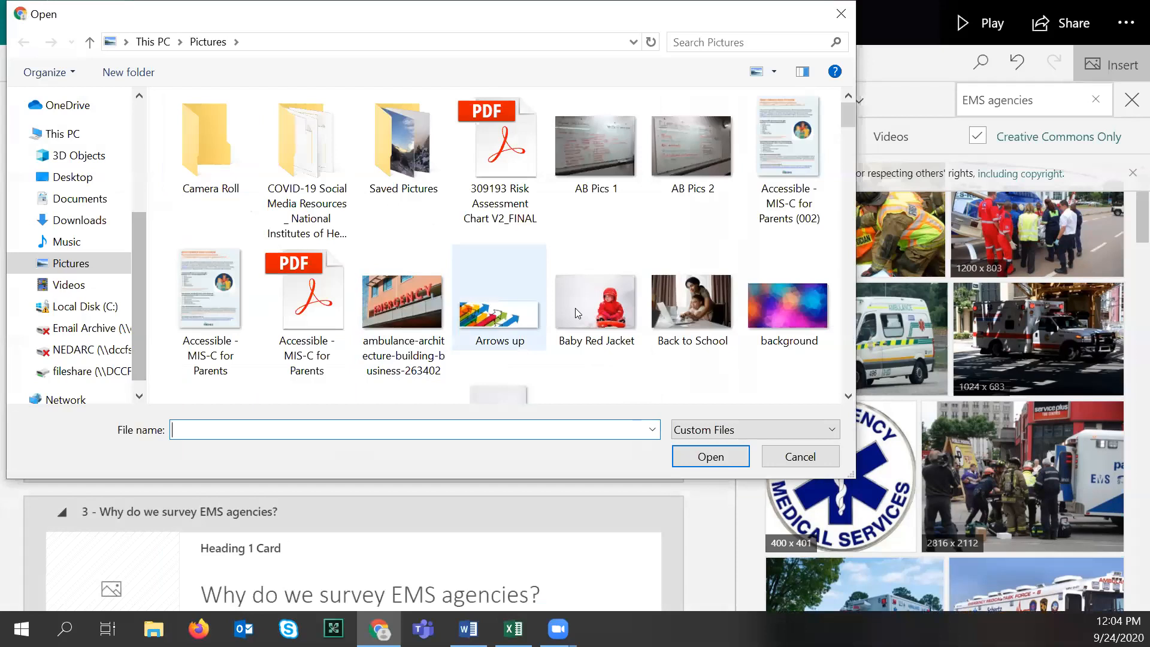
left_click(527, 215)
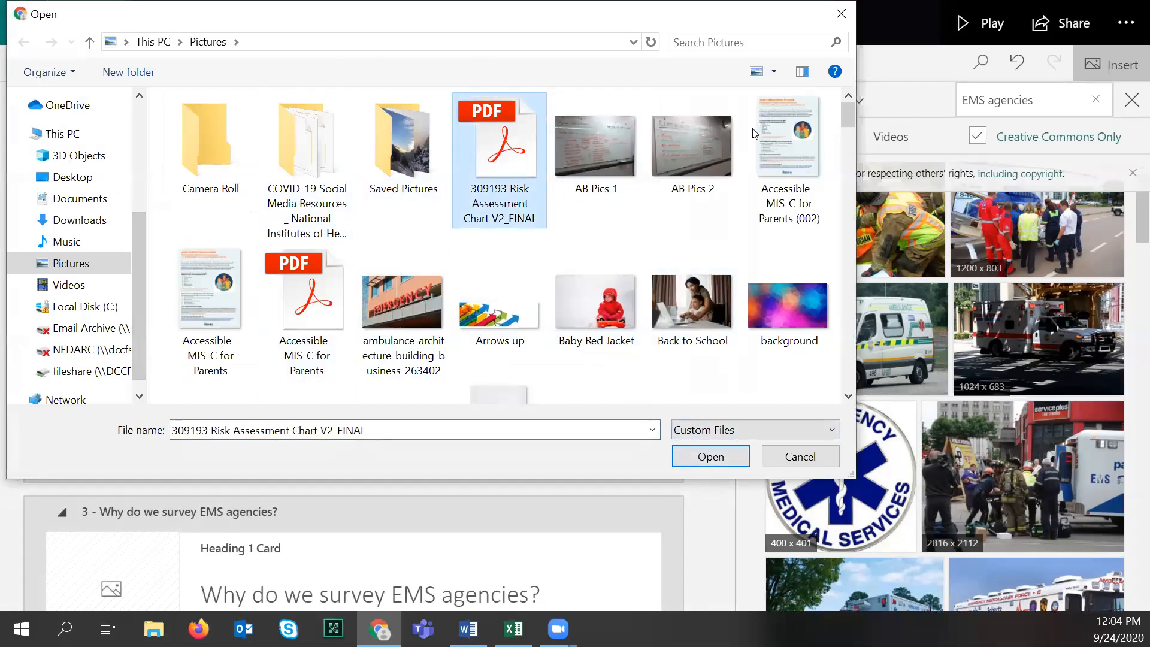
left_click(841, 13)
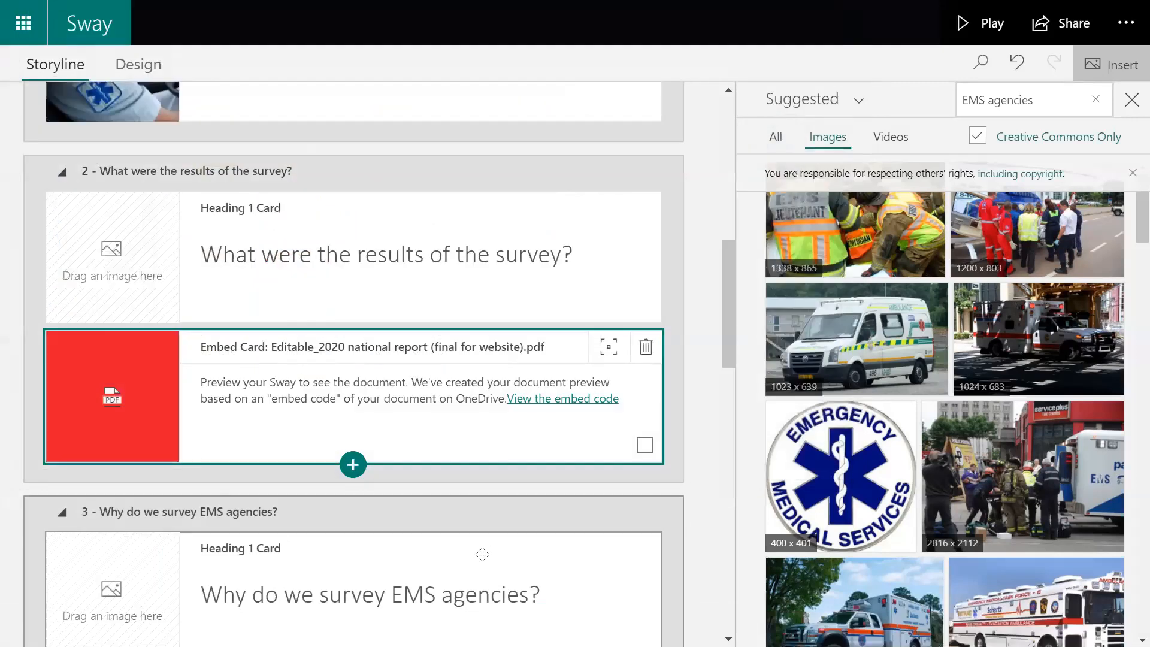
Step: Close the suggested image search and return to the title card at the start of the storyline
scroll(433, 542, "down", 3)
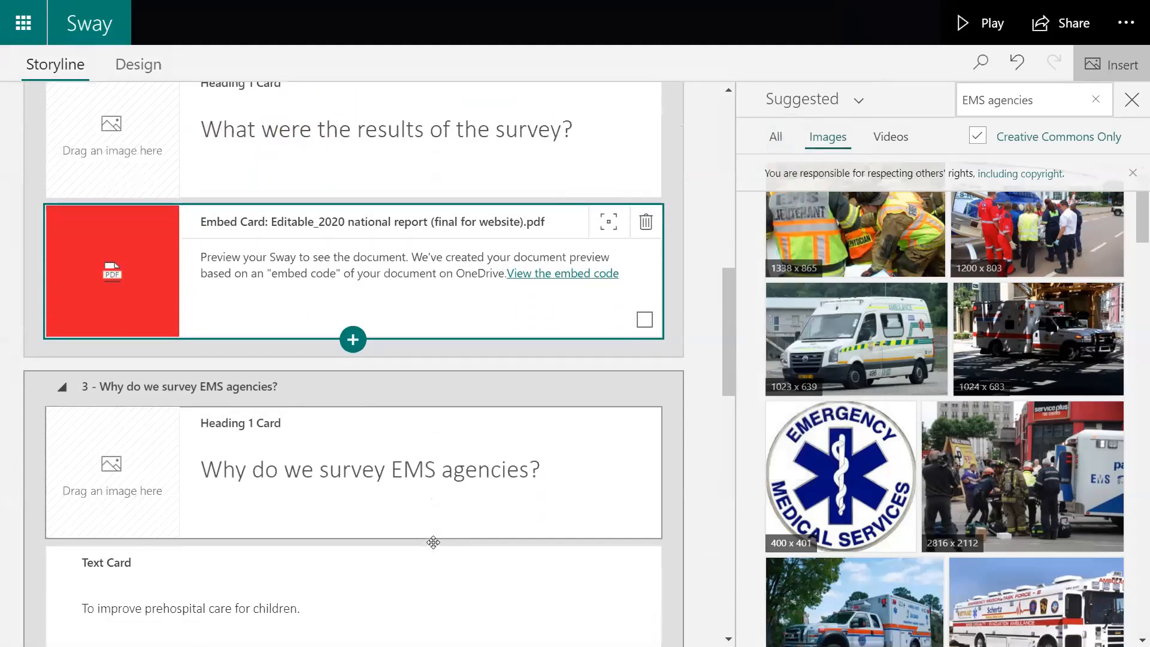
left_click(1132, 97)
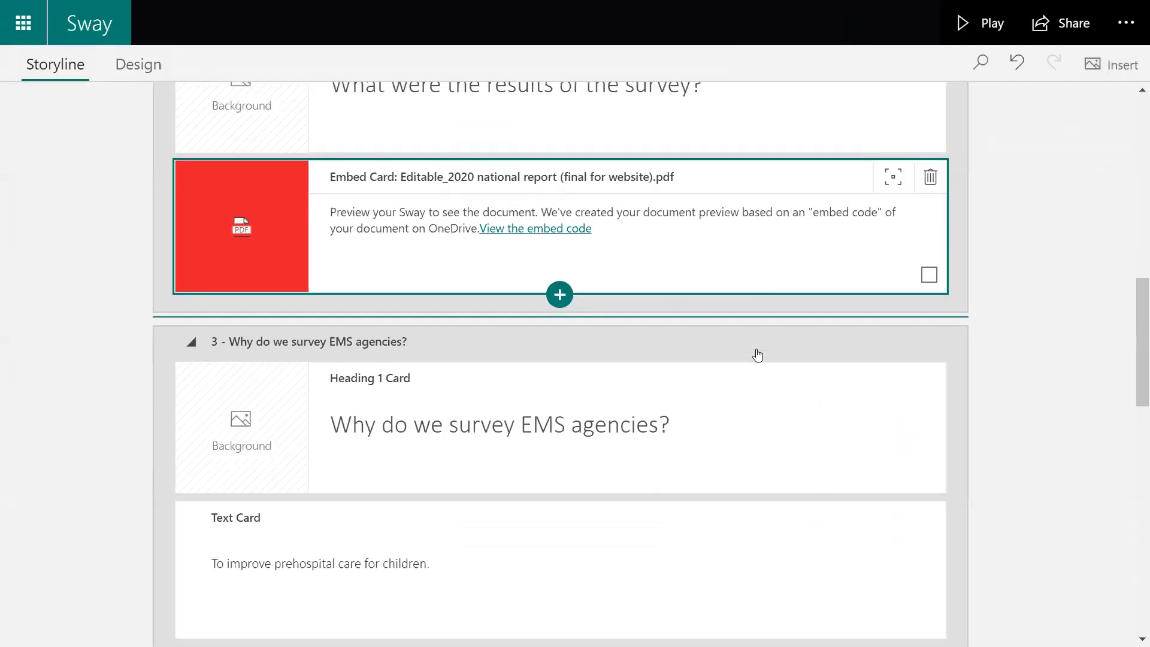
scroll(755, 349, "up", 1)
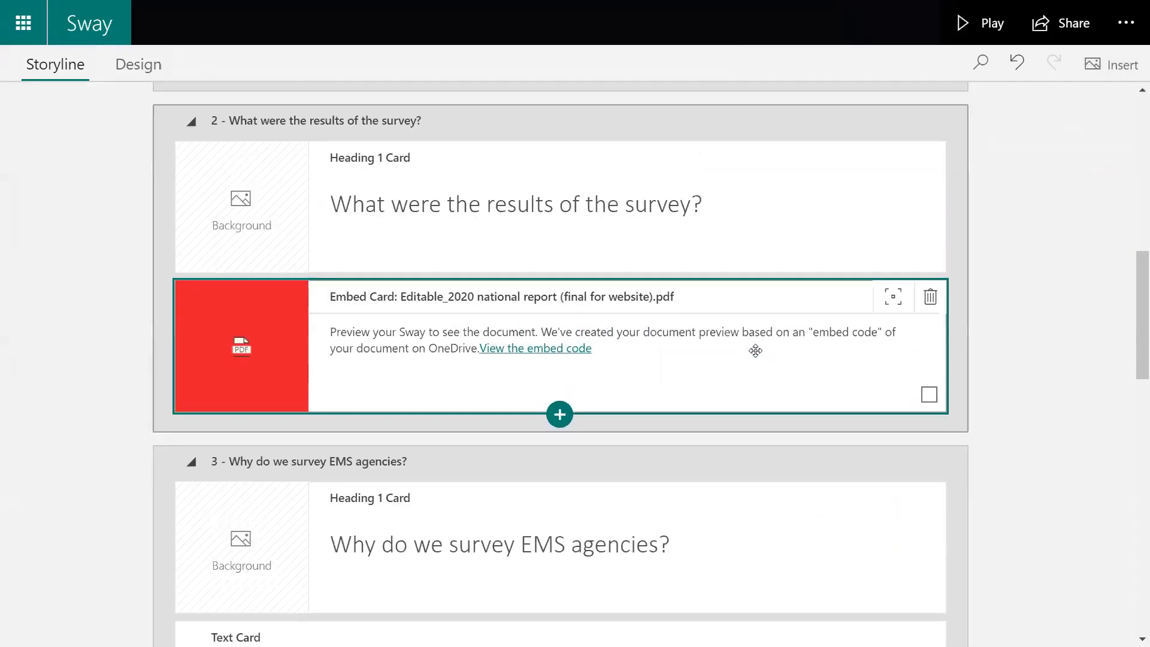
scroll(755, 350, "up", 2)
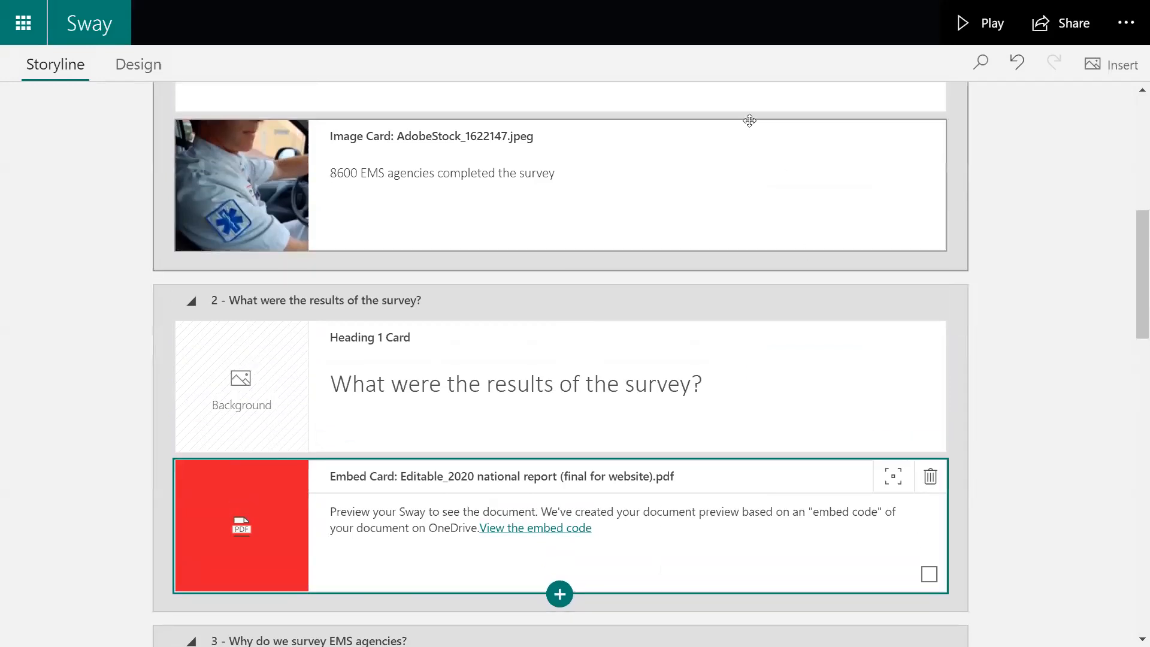
scroll(534, 372, "up", 1)
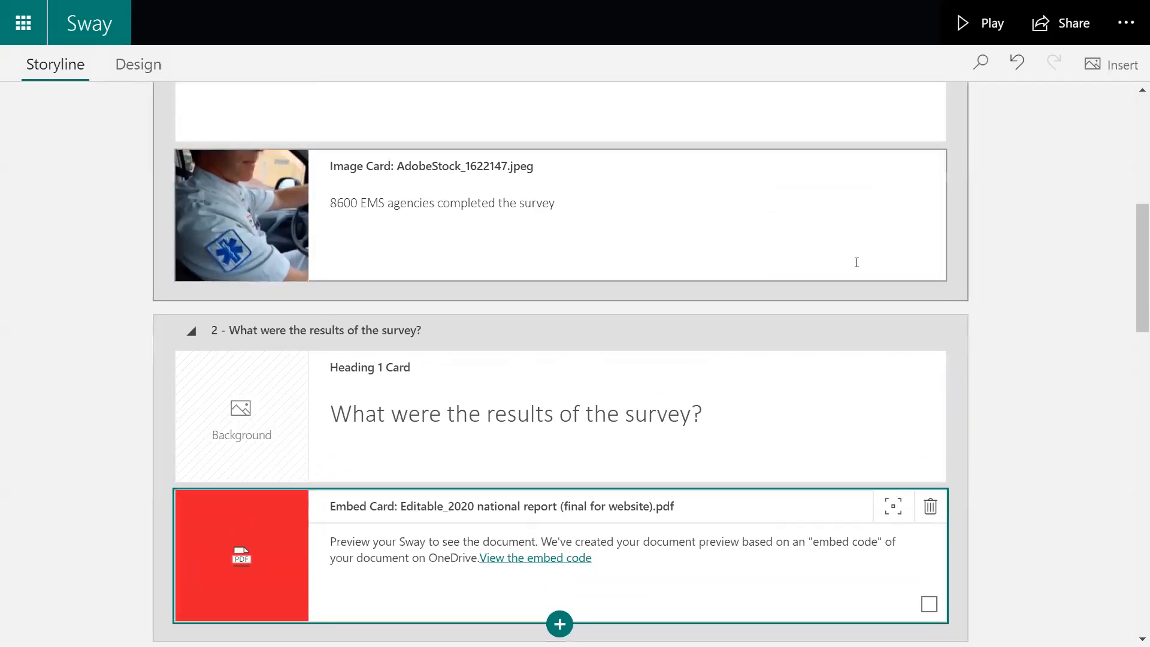
scroll(850, 287, "up", 2)
scroll(844, 320, "up", 5)
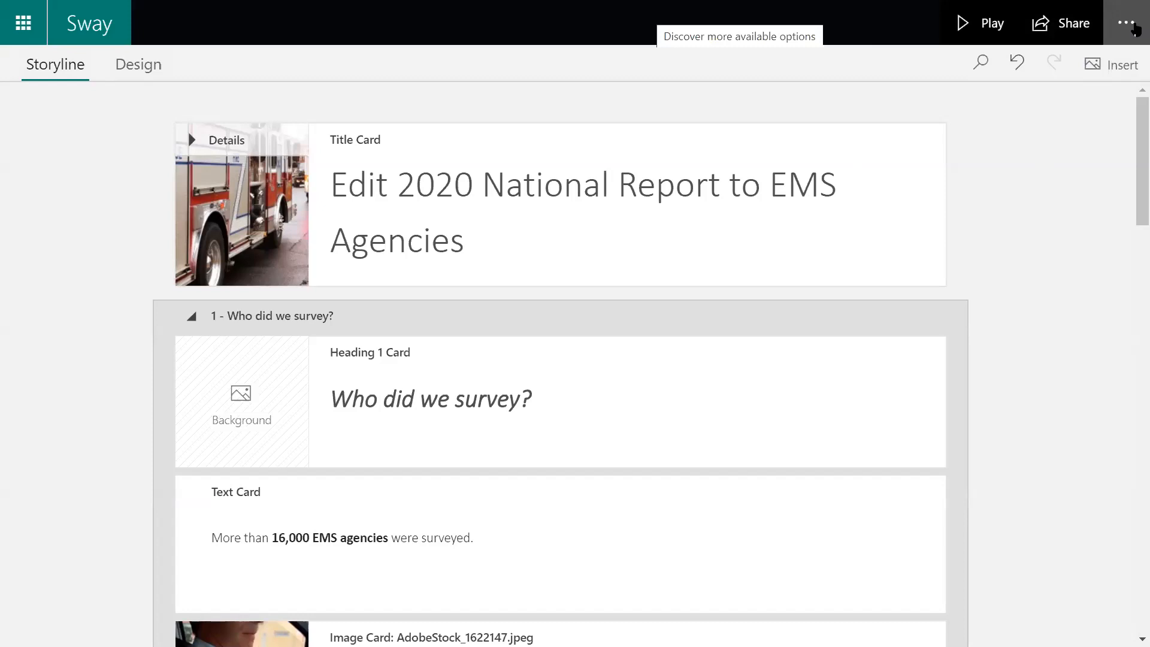
Step: Start duplicating this Sway, set the copy's name to "2020 National Report to EMS Agencies", and dismiss the dialog without duplicating
left_click(1133, 29)
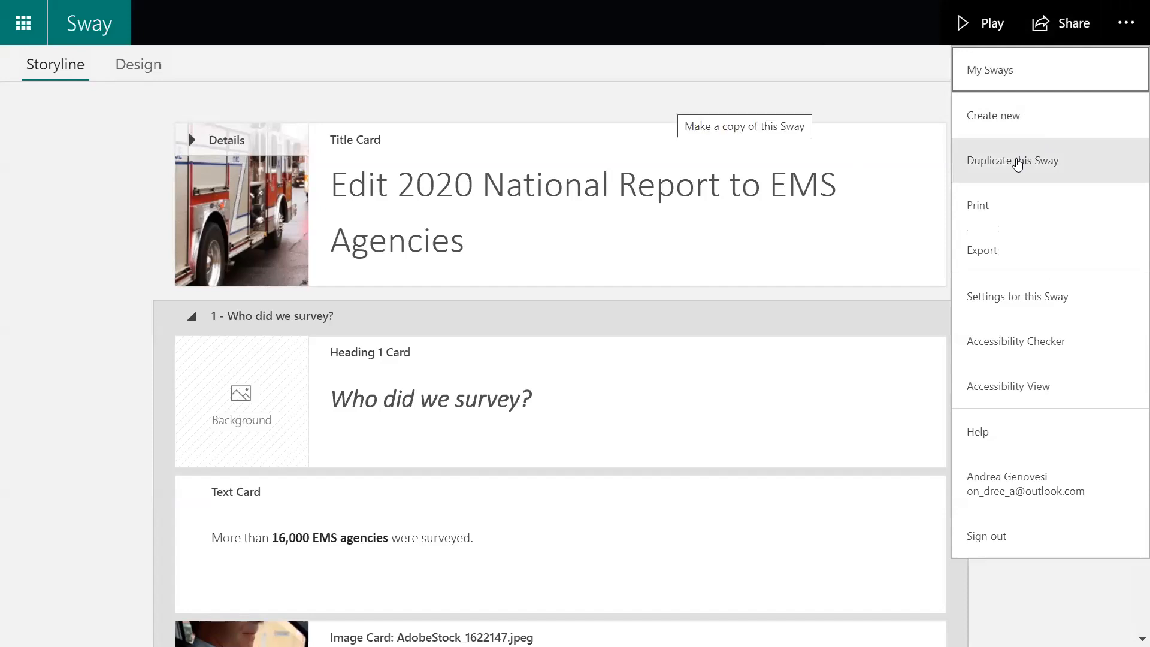
left_click(1016, 162)
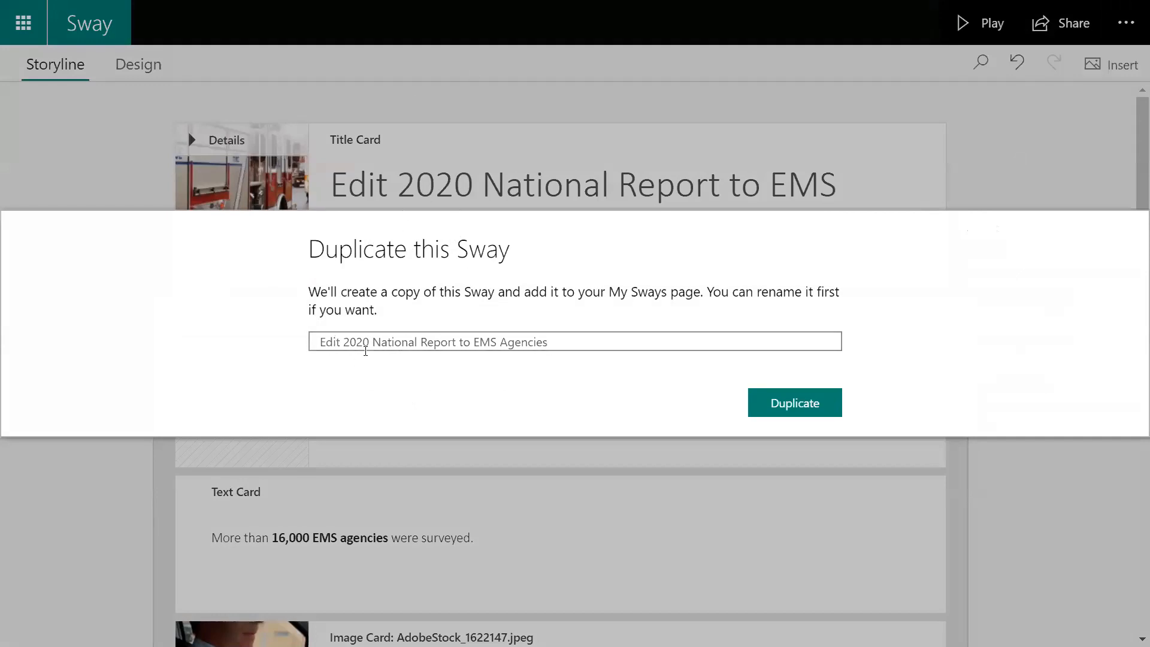
double_click(330, 342)
type("New")
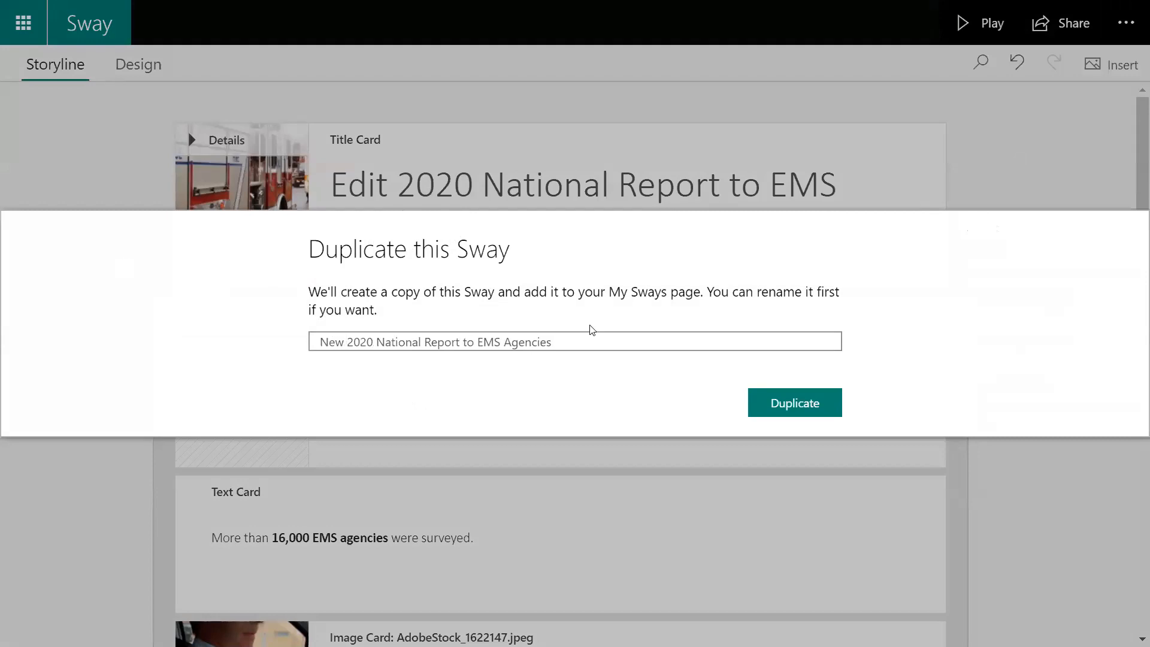
key("BackSpace")
key("BackSpace")
key("BackSpace")
key("BackSpace")
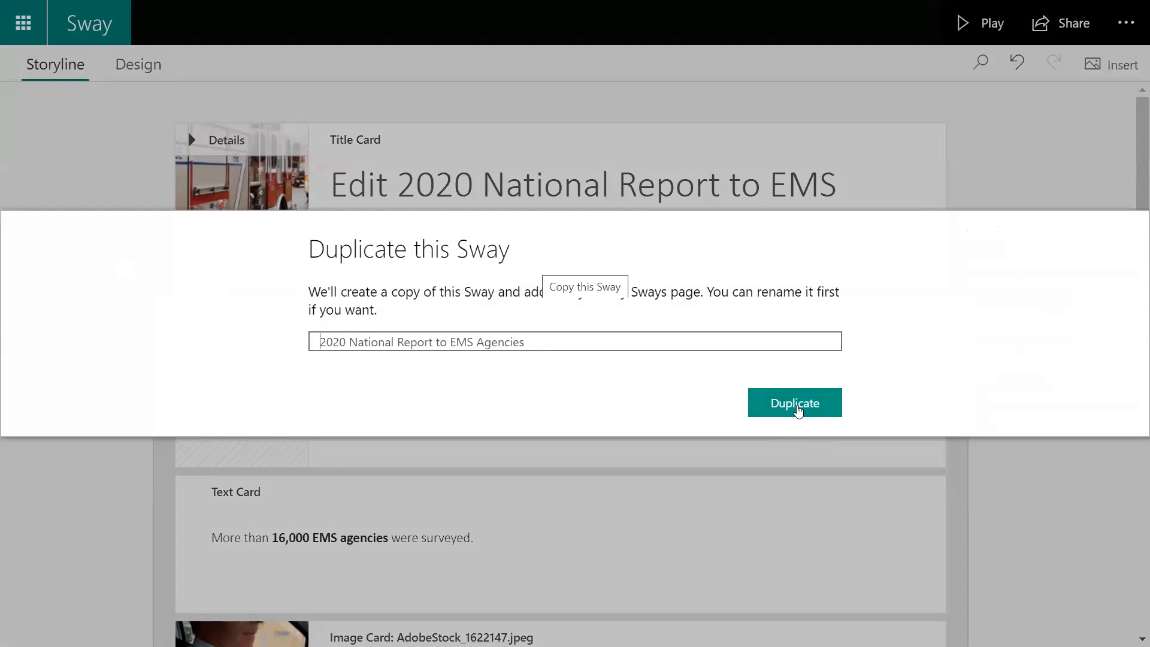
left_click(1076, 118)
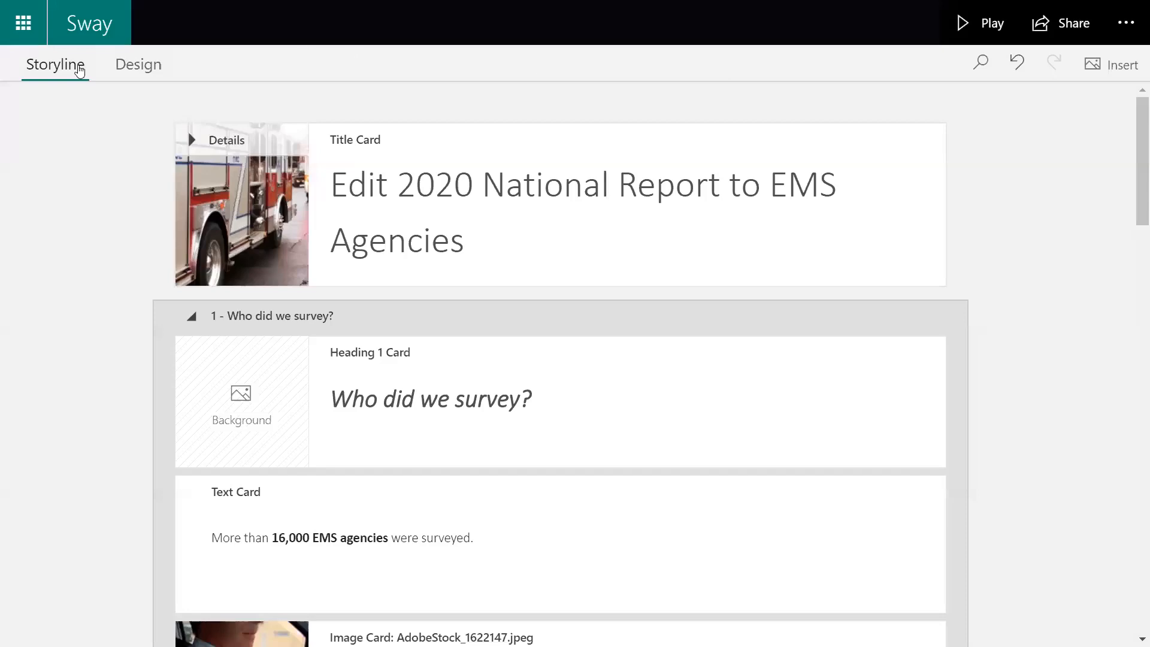
Step: Return to the My Sways page and open "Edit 2020 National Report to EMS Agencies" from the edited Sways
left_click(81, 8)
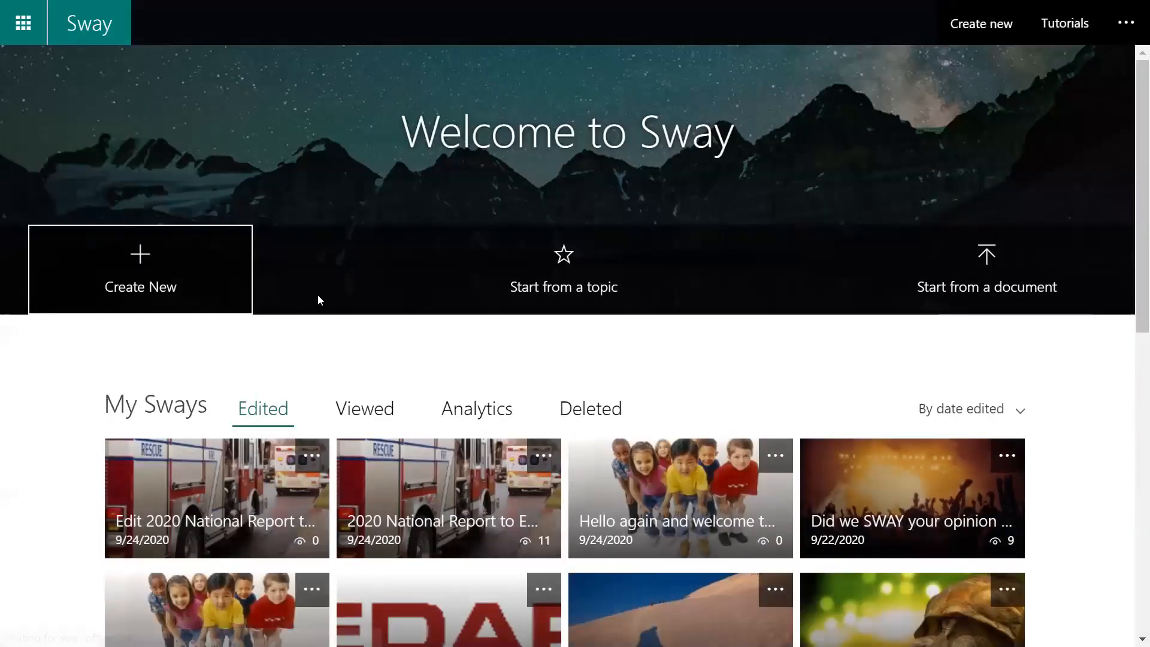
scroll(317, 297, "down", 2)
scroll(317, 296, "down", 1)
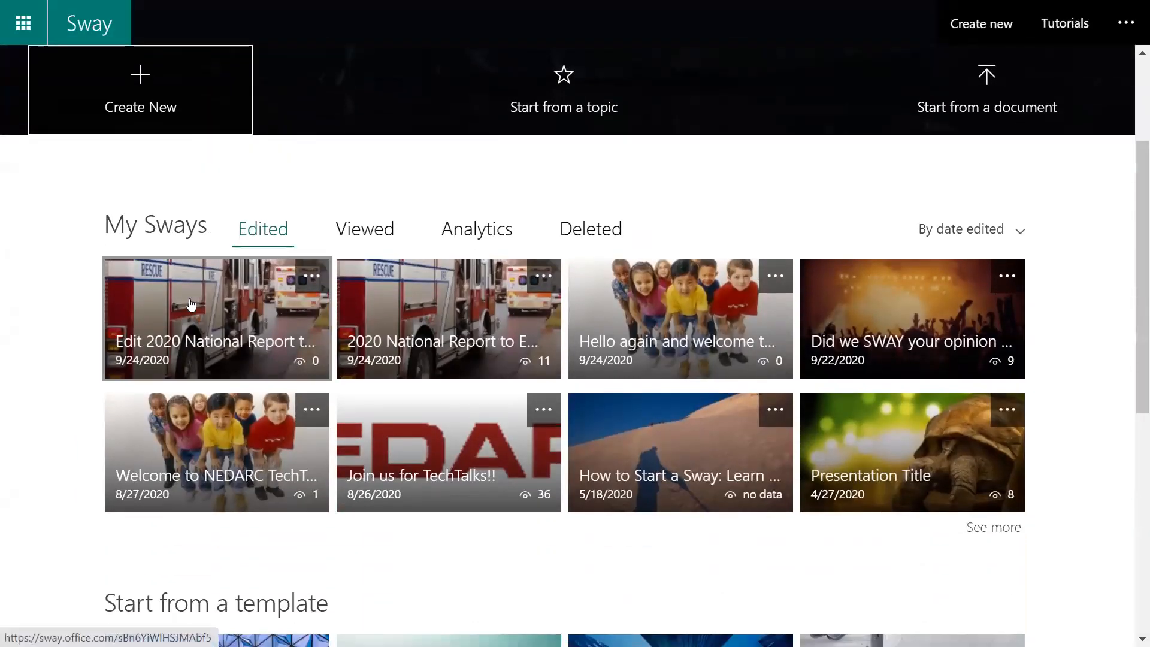
left_click(169, 287)
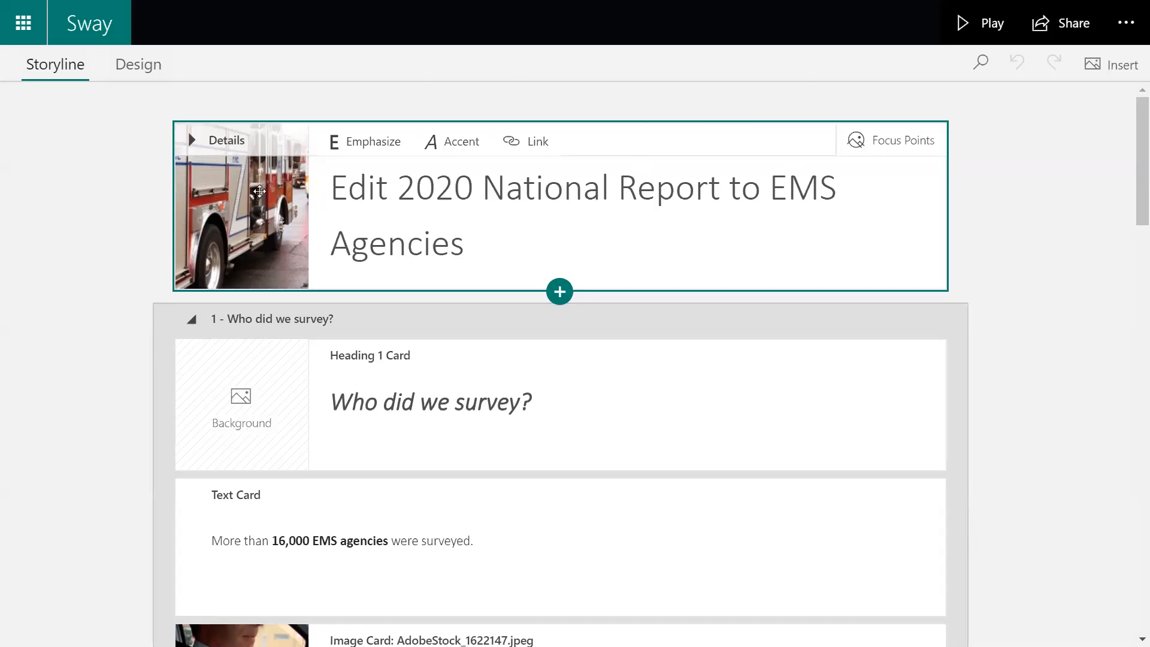
Step: Play the Sway, review it from the title through the "Why do we survey EMS agencies?" section, and return to editing
left_click(986, 24)
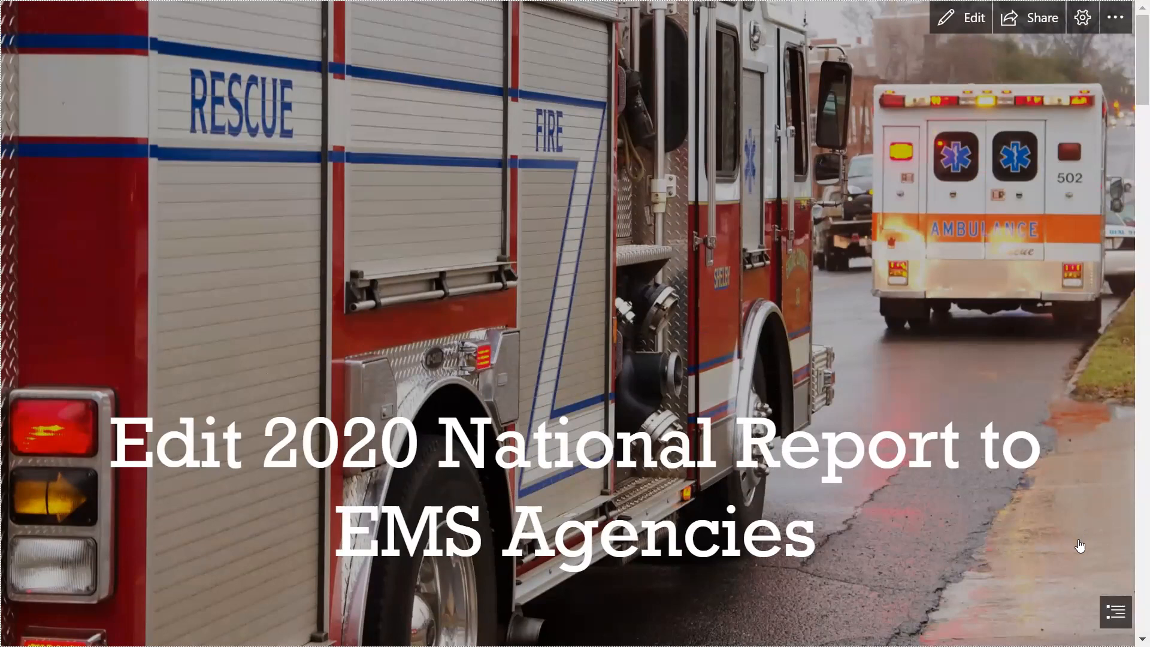
scroll(1058, 568, "down", 5)
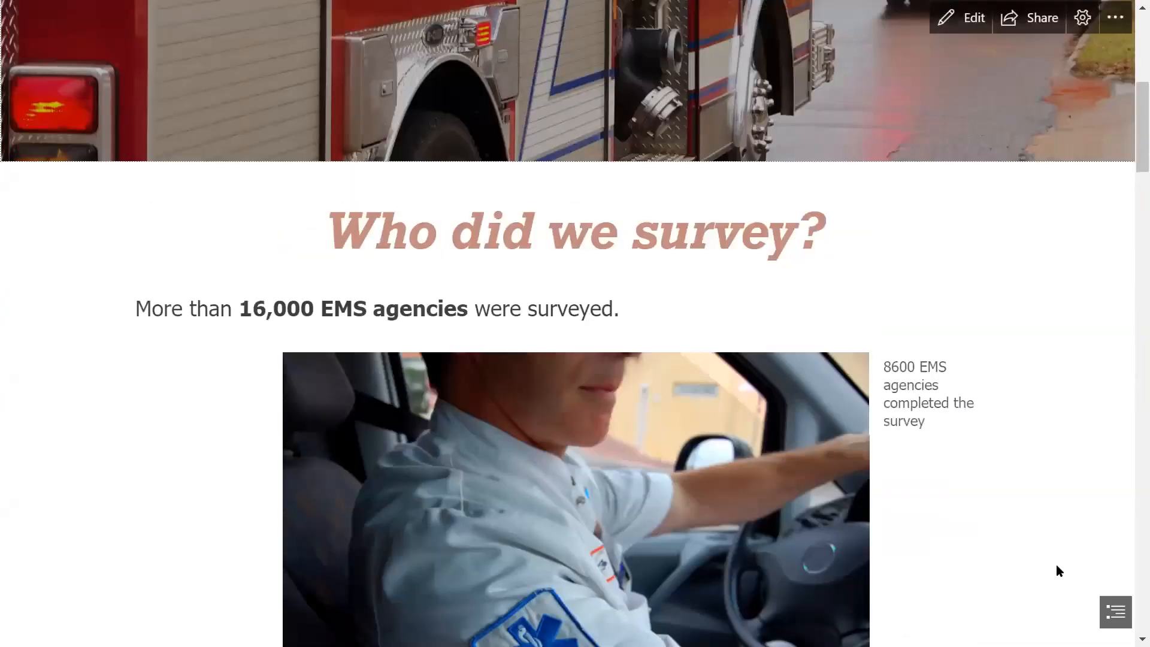
scroll(1055, 564, "down", 2)
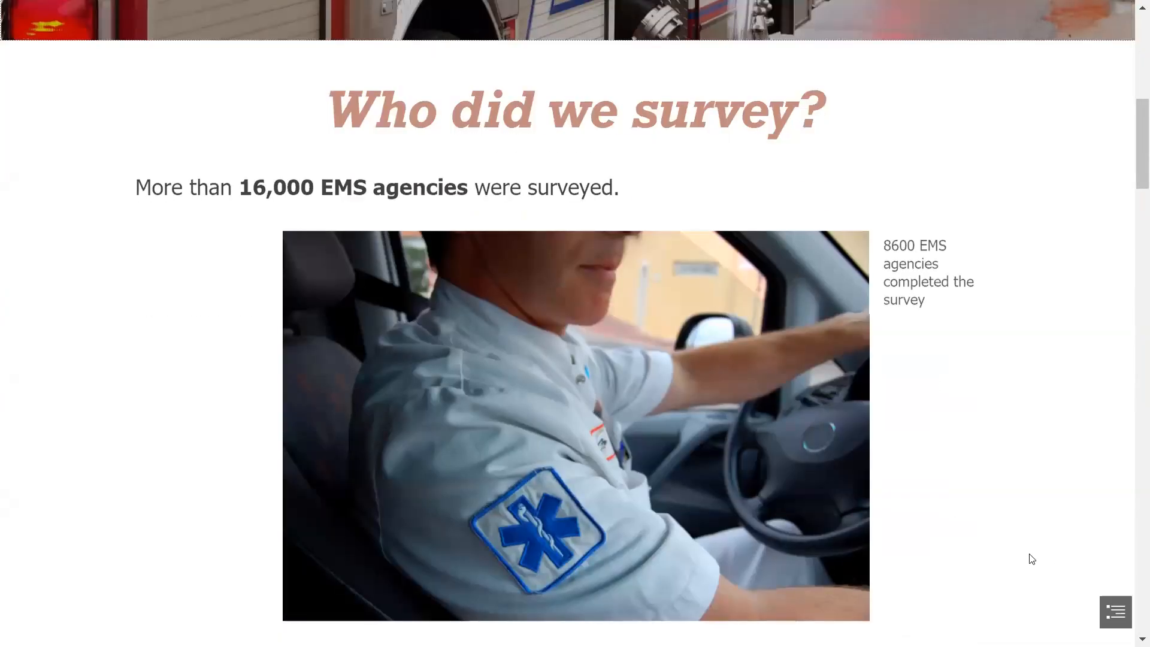
scroll(1031, 559, "down", 2)
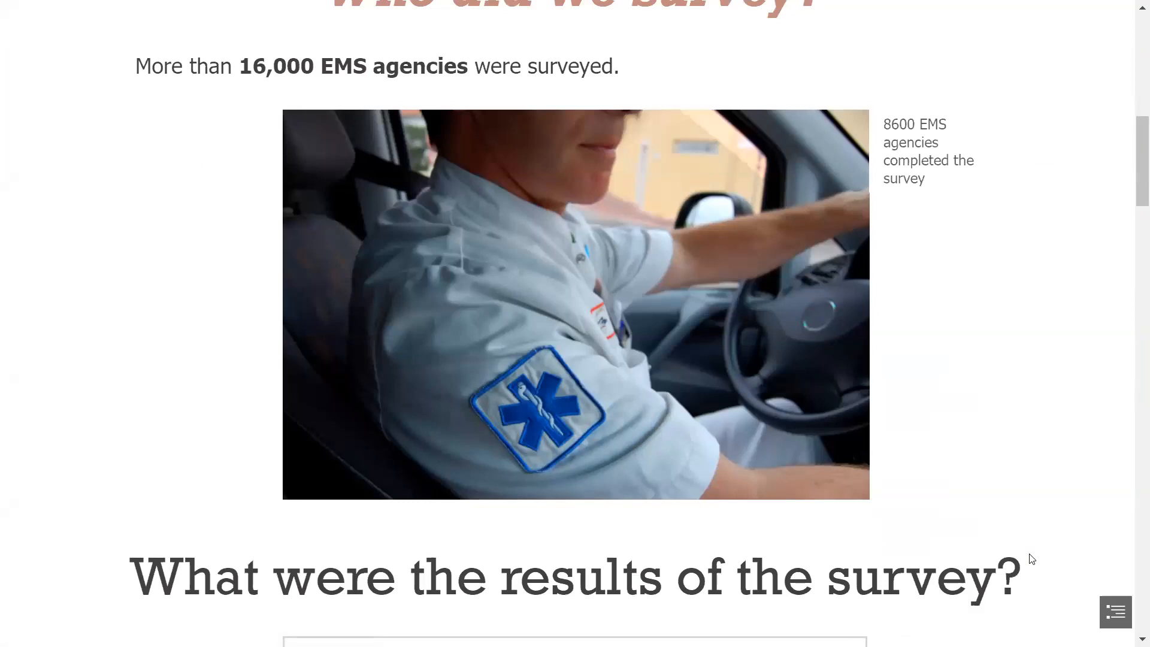
scroll(1031, 559, "down", 6)
scroll(1031, 559, "down", 2)
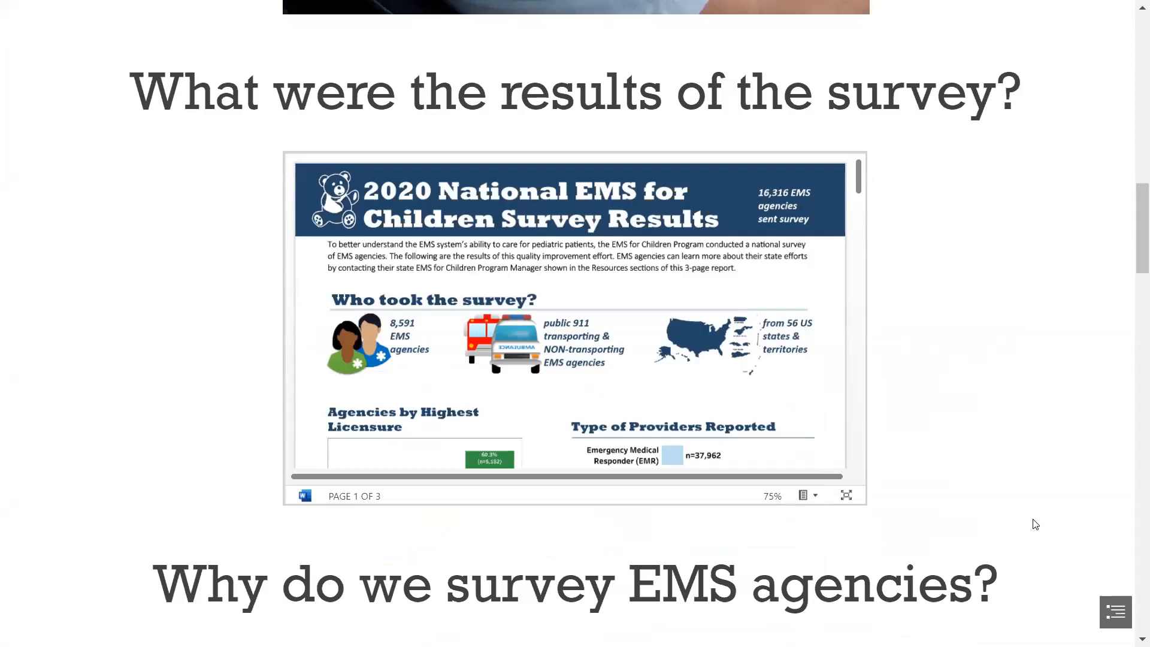
scroll(1025, 491, "down", 2)
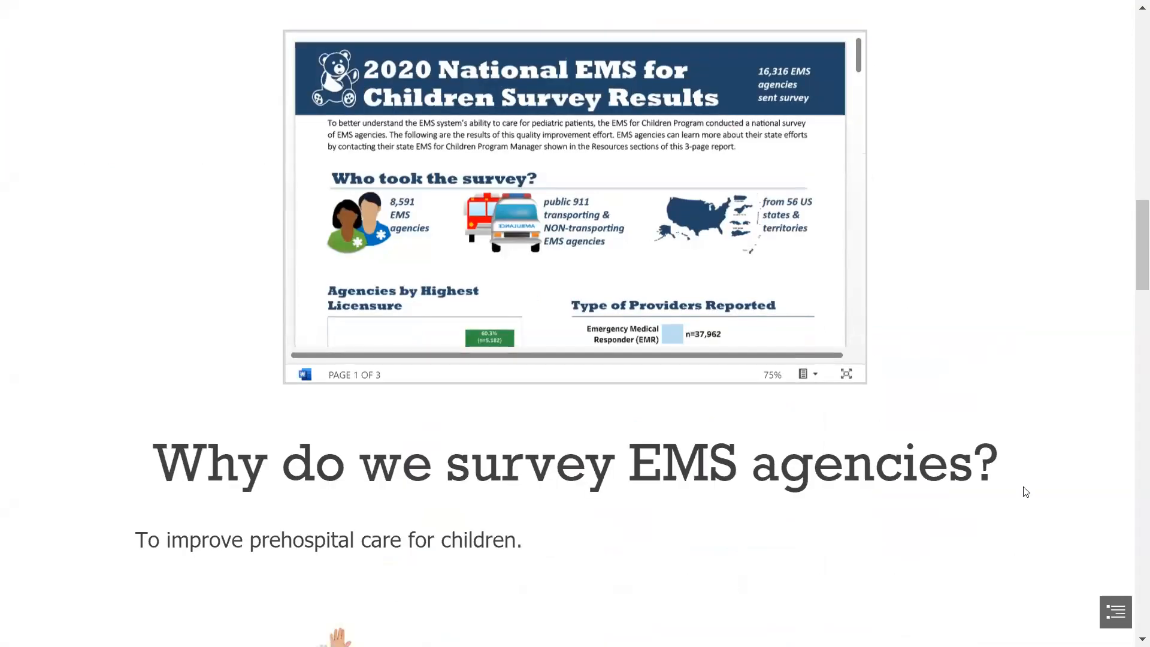
scroll(1026, 491, "down", 6)
scroll(1024, 487, "up", 10)
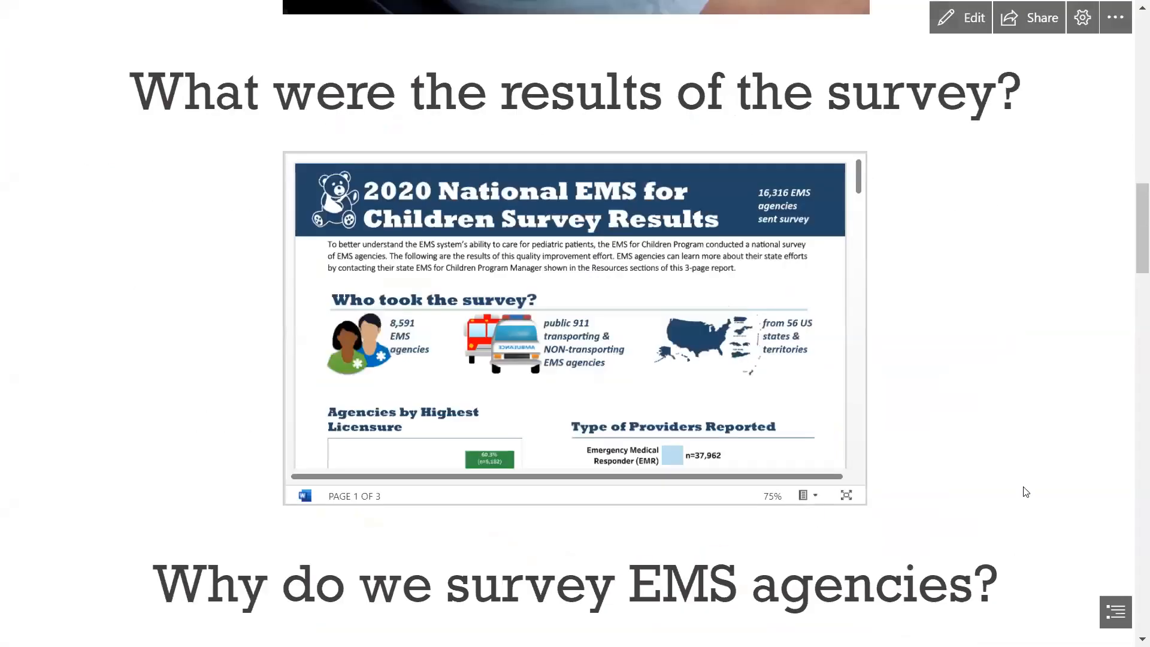
left_click(965, 18)
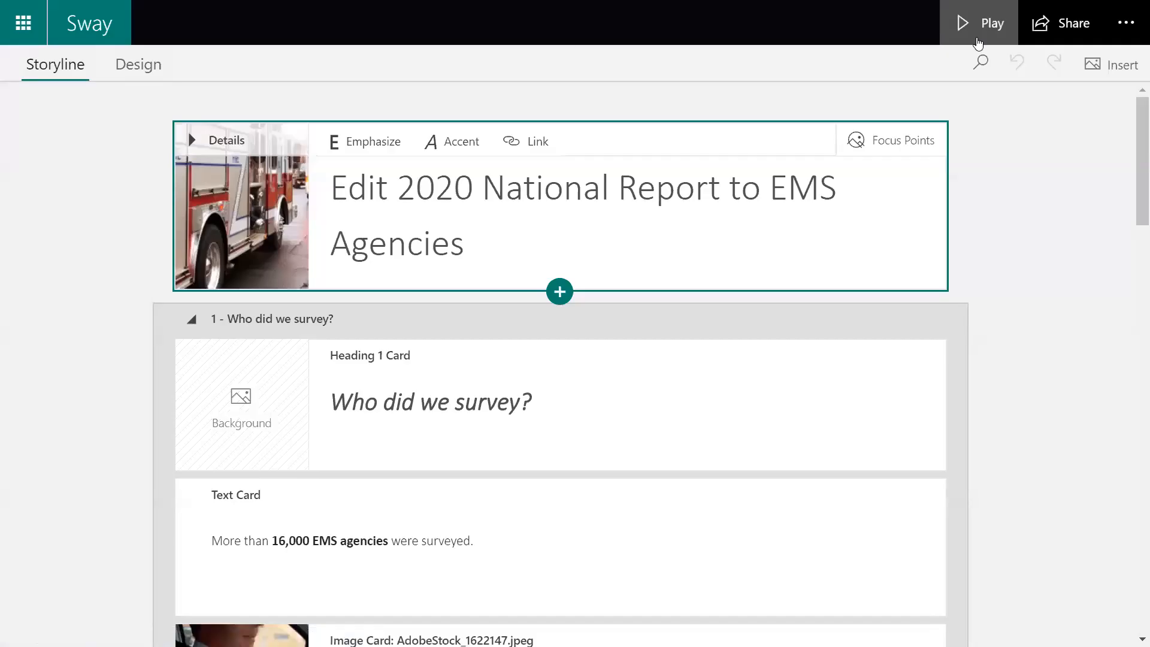
Step: Open the style options in the design view and review the Vertical layout down to the "Who did we survey?" photo
left_click(137, 69)
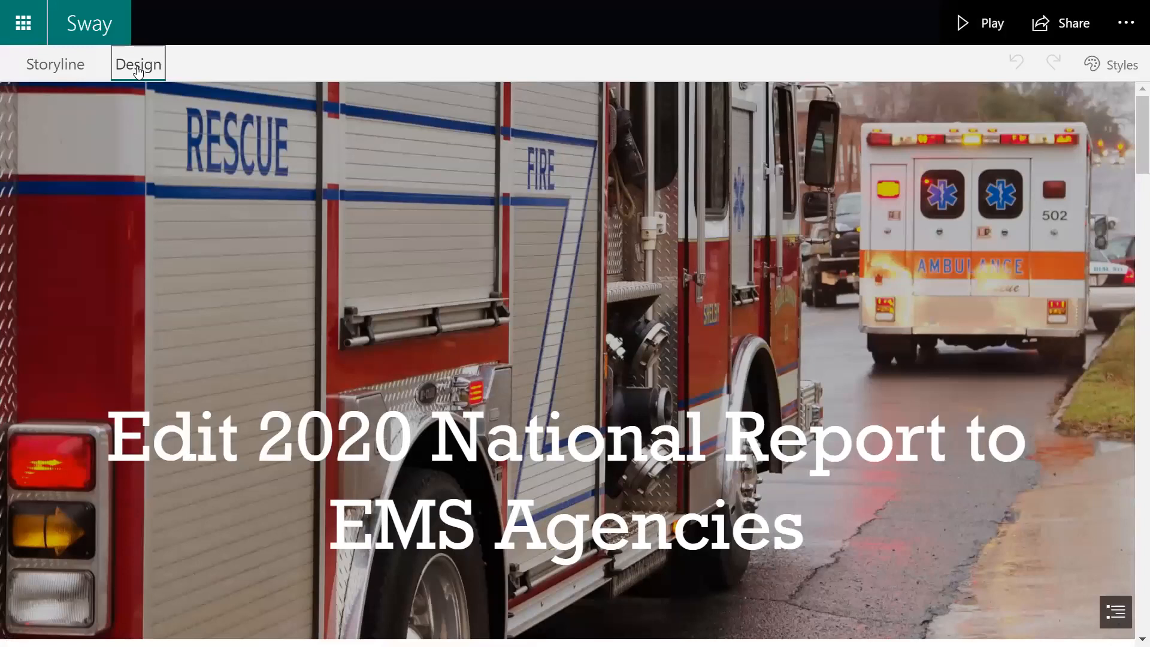
left_click(1098, 71)
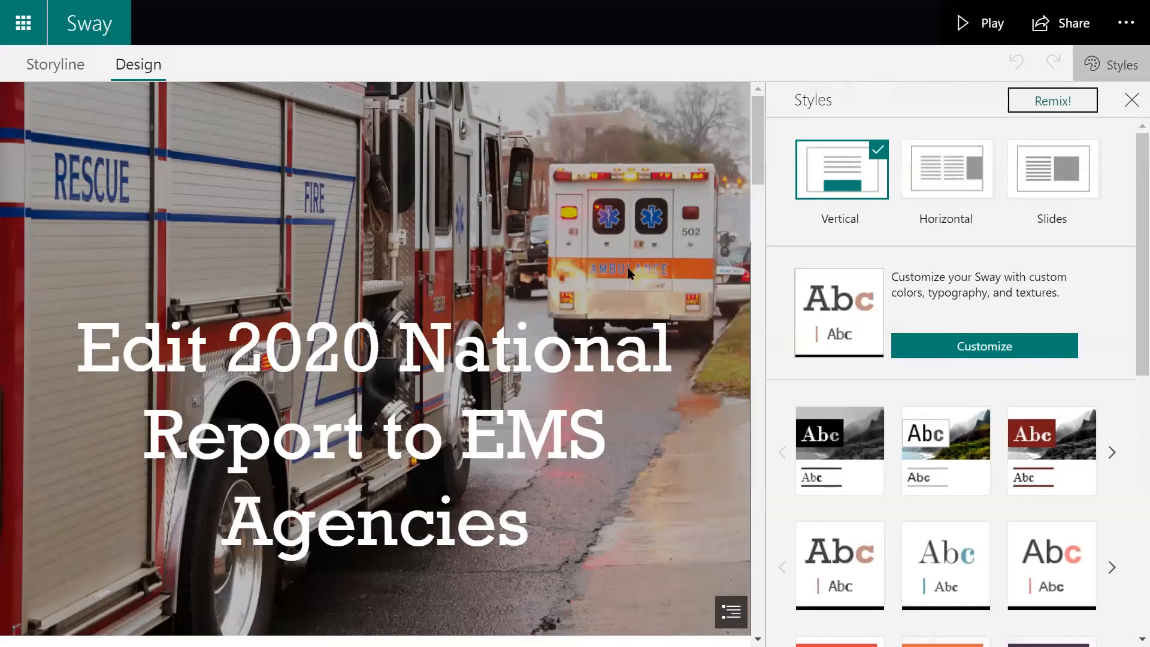
scroll(644, 226, "down", 6)
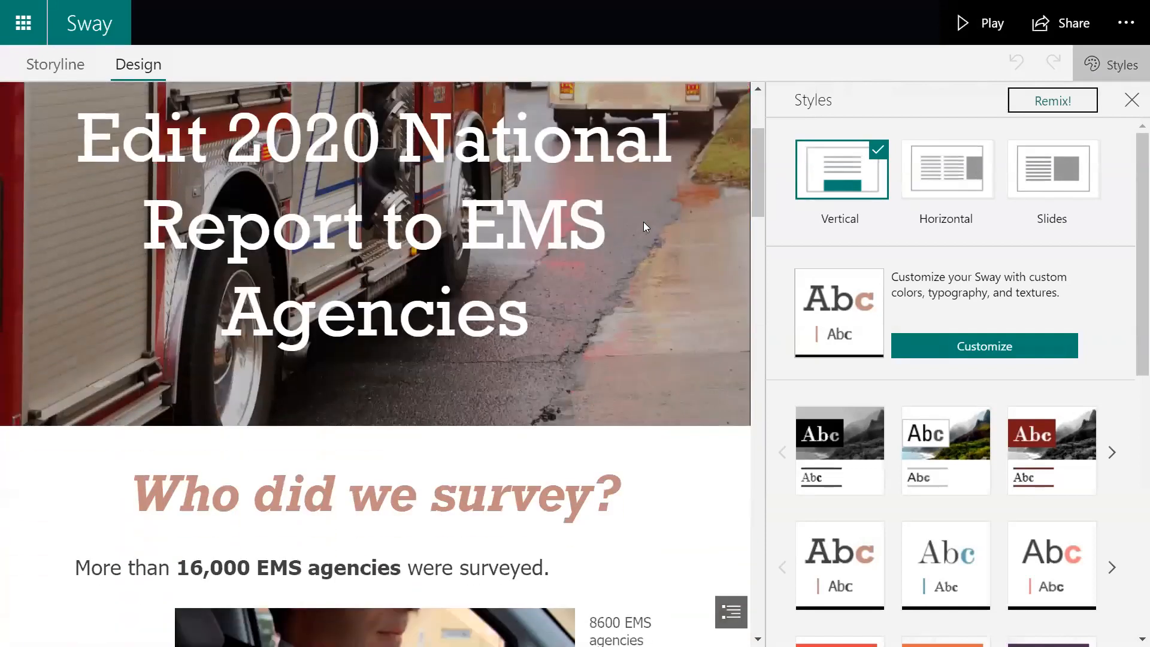
scroll(646, 227, "down", 6)
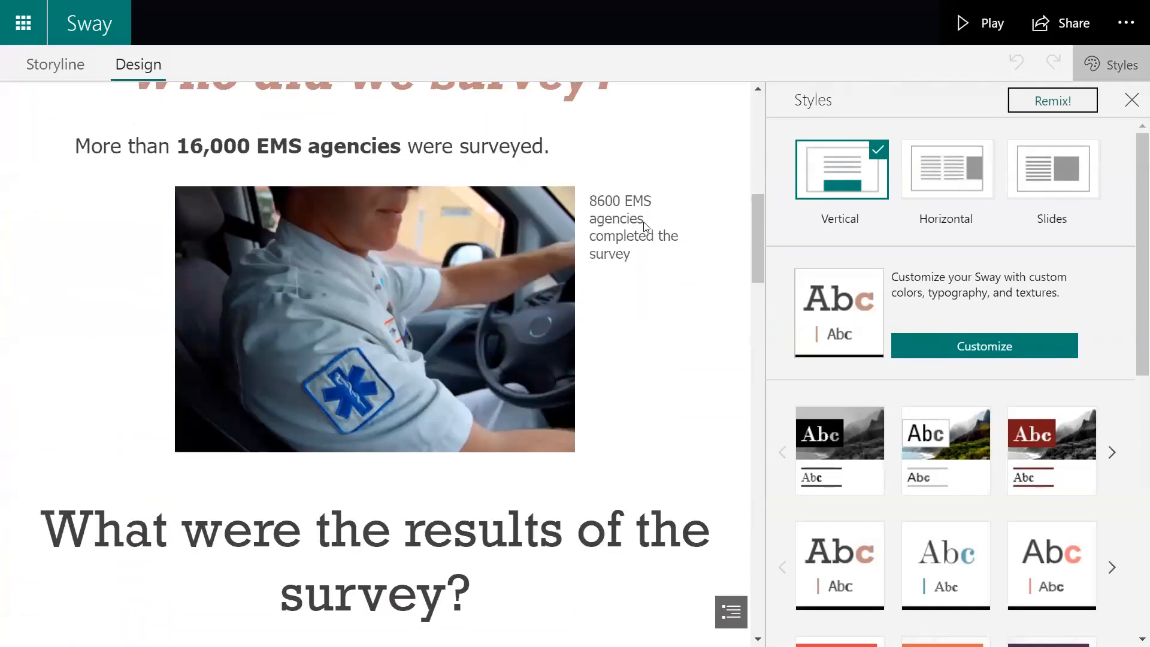
scroll(644, 227, "up", 4)
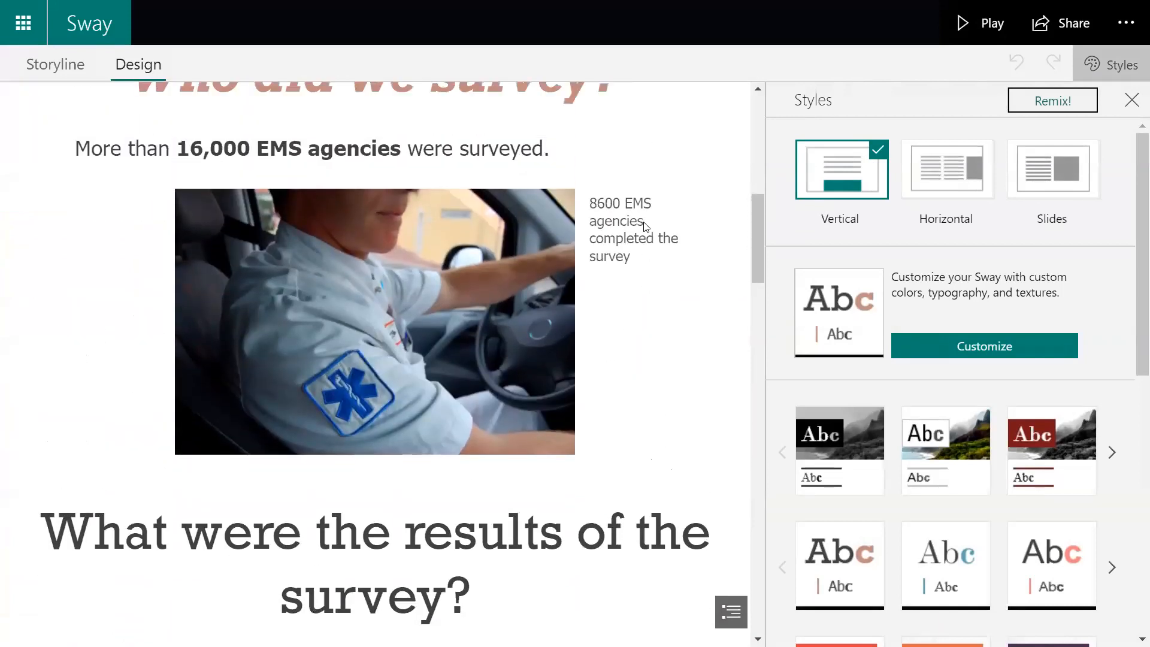
Step: Switch the layout to Horizontal and page the preview forward to the "What were the results of the survey?" heading
left_click(955, 169)
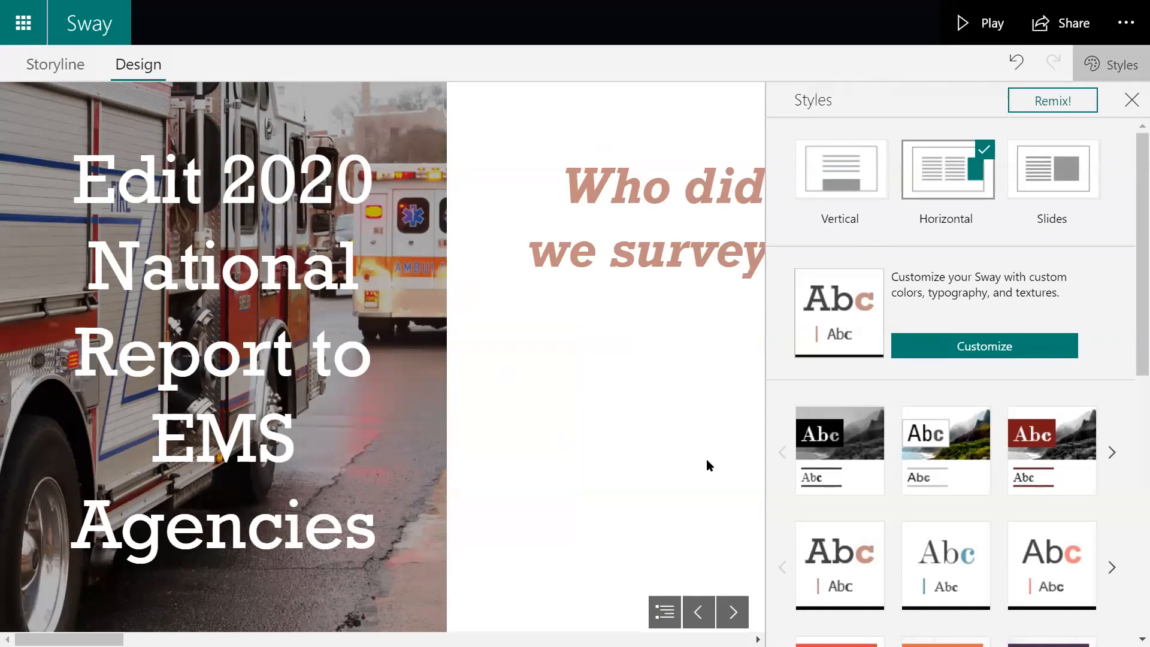
left_click(734, 617)
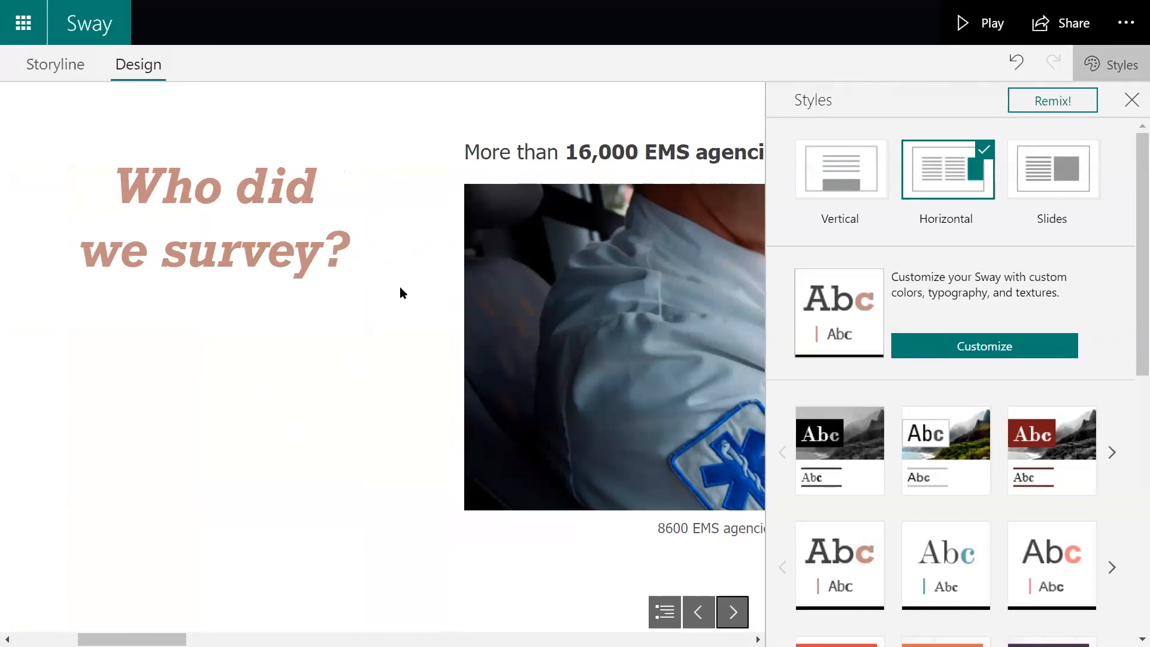
left_click(733, 611)
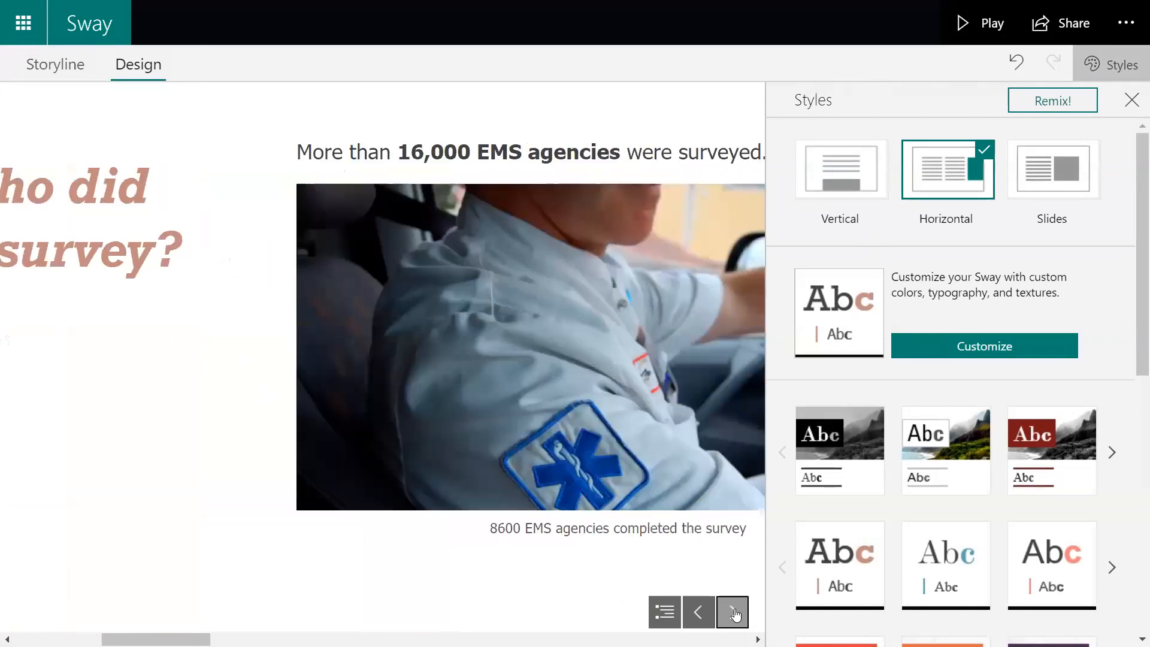
left_click(733, 611)
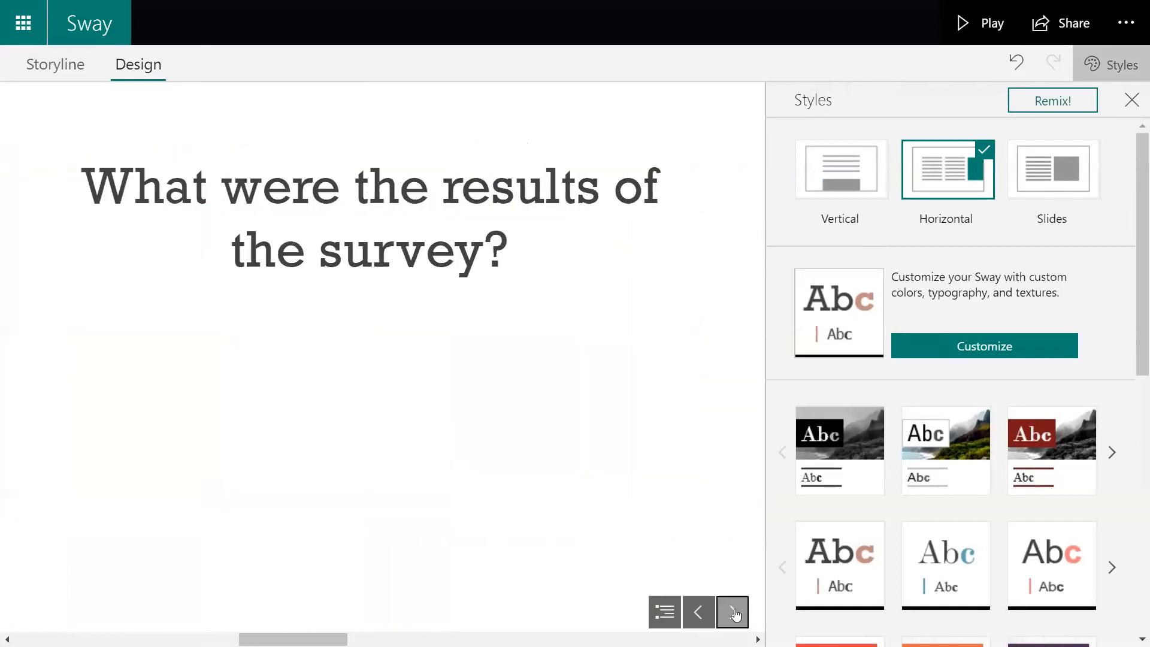
Step: Set the layout to Slides and page the preview forward to the photo captioned "8600 EMS agencies completed the survey"
left_click(1052, 170)
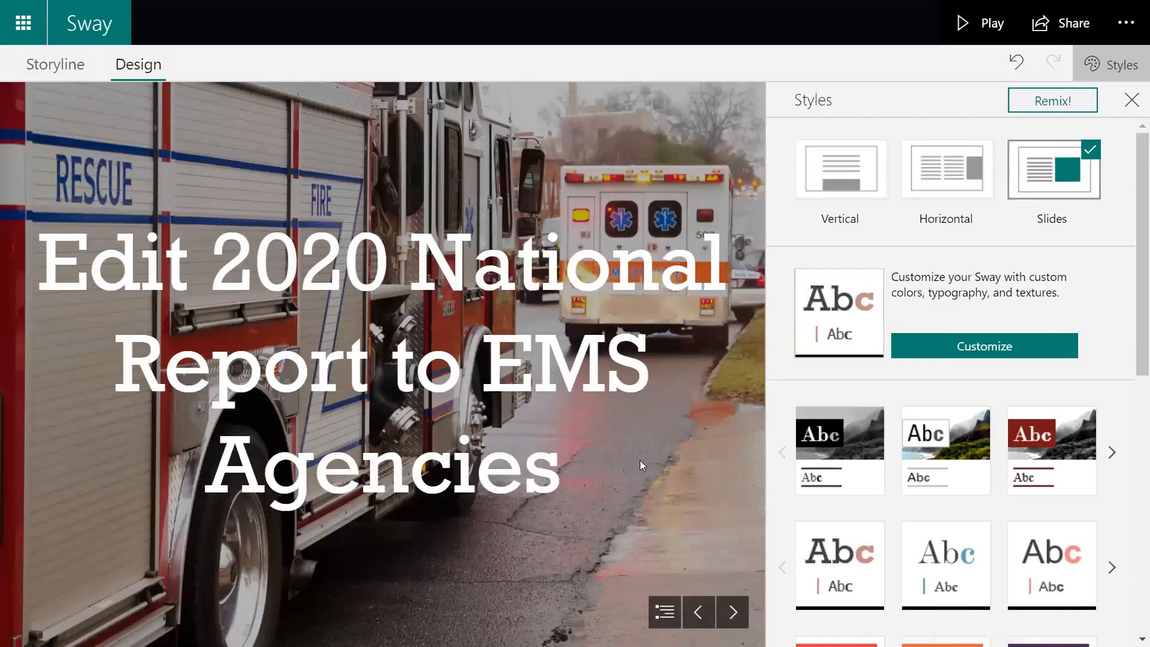
left_click(733, 611)
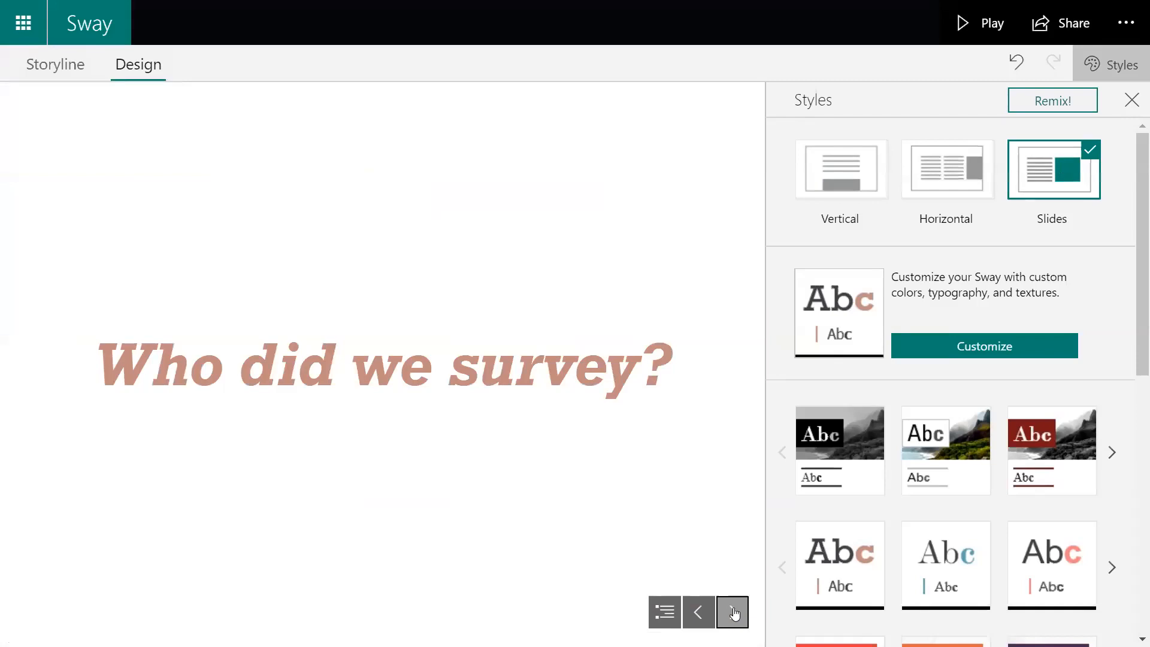
left_click(733, 611)
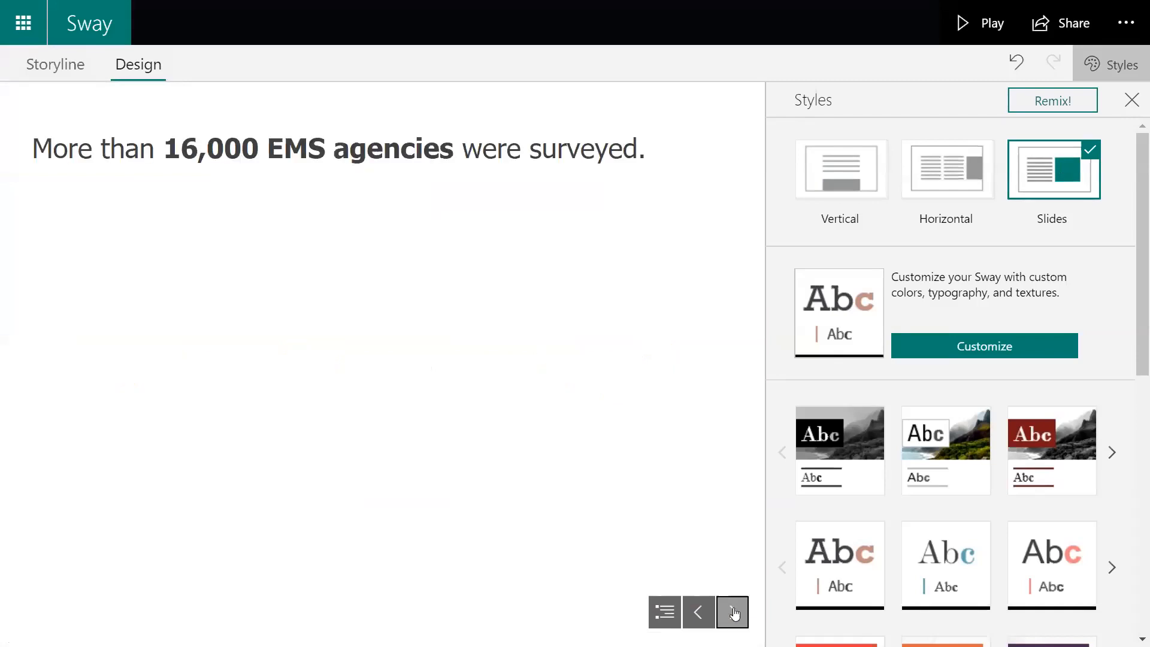
left_click(733, 611)
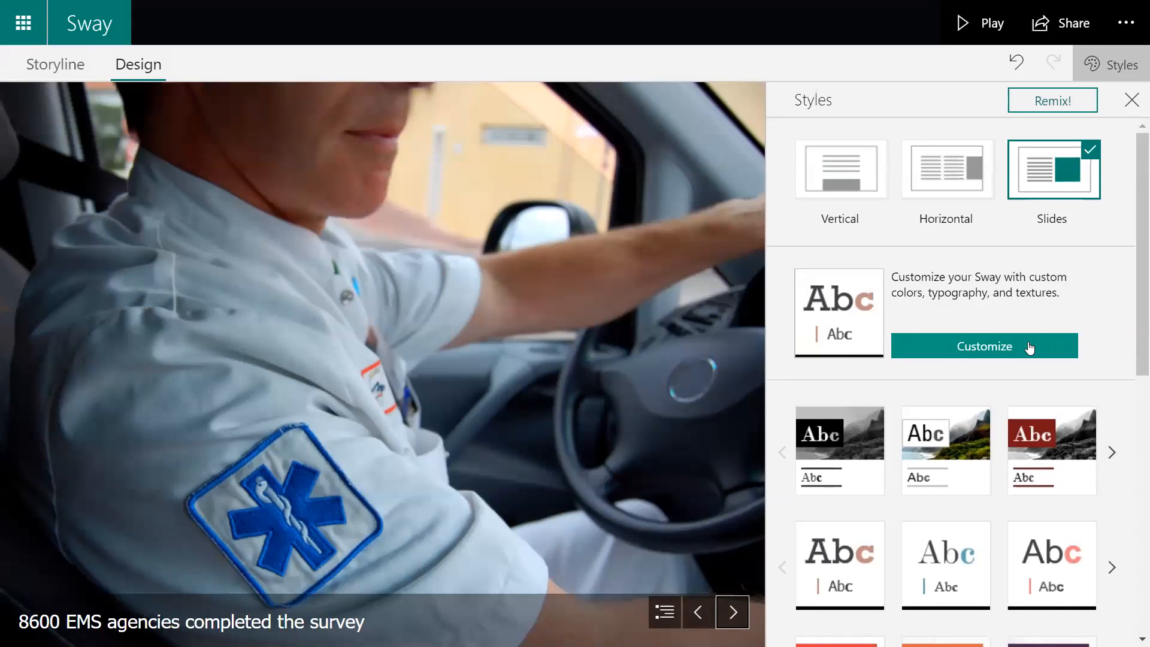
Step: Browse the first group of preset styles and apply the one with a black title box over a grayscale mountain photo
scroll(1037, 504, "down", 3)
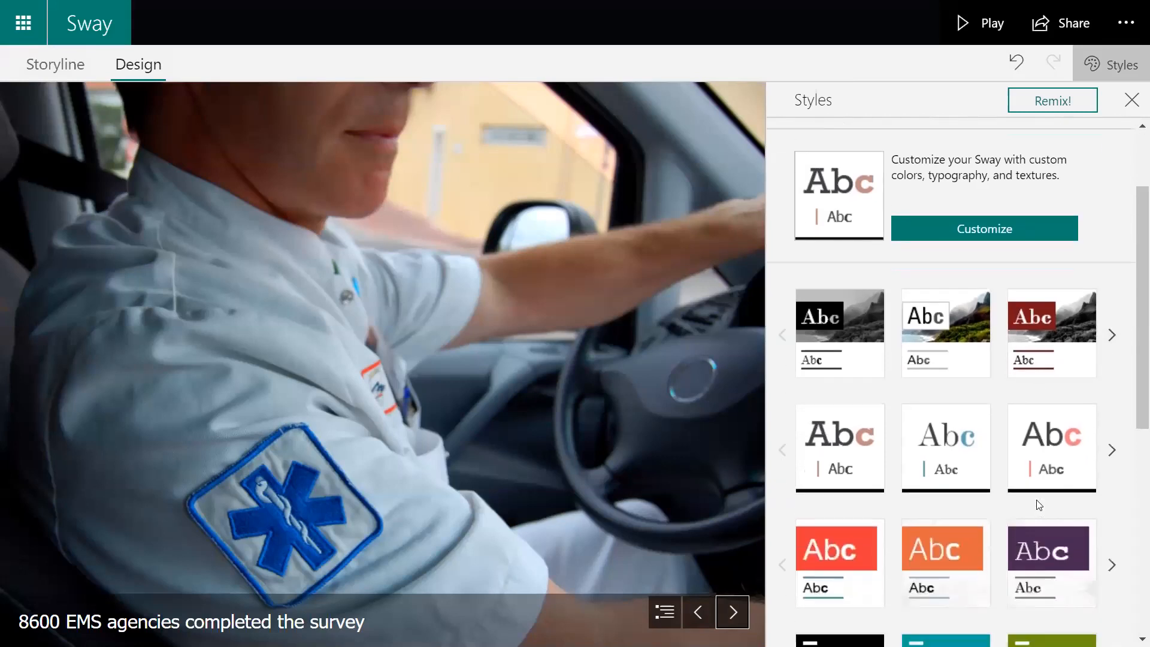
scroll(1038, 505, "down", 2)
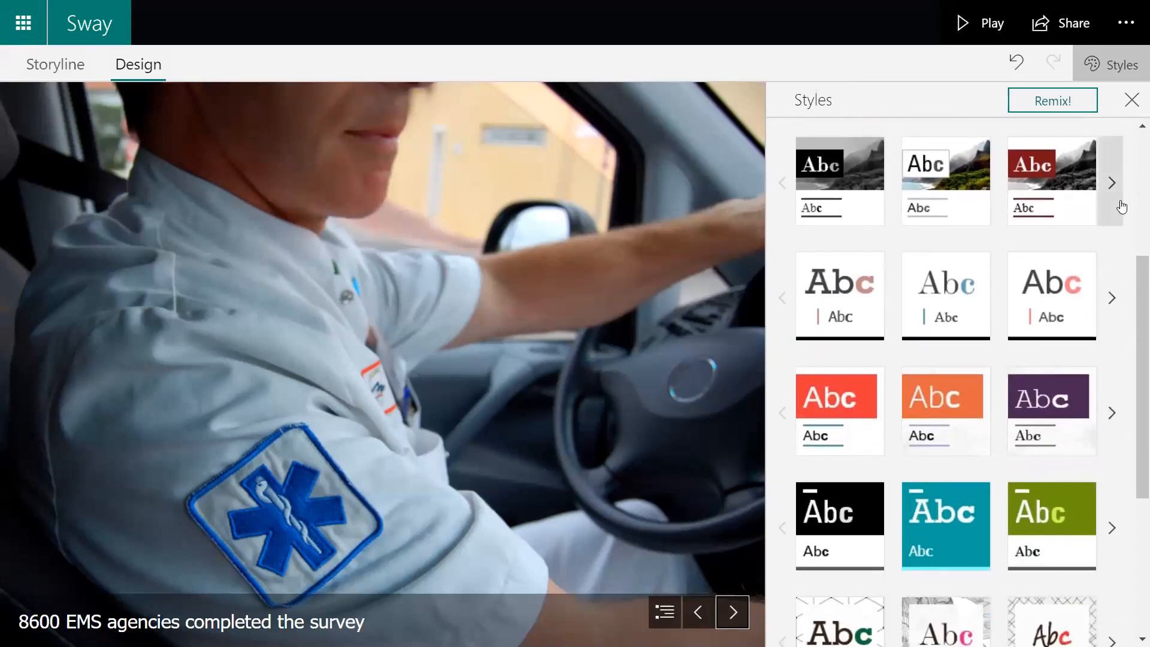
left_click(1117, 204)
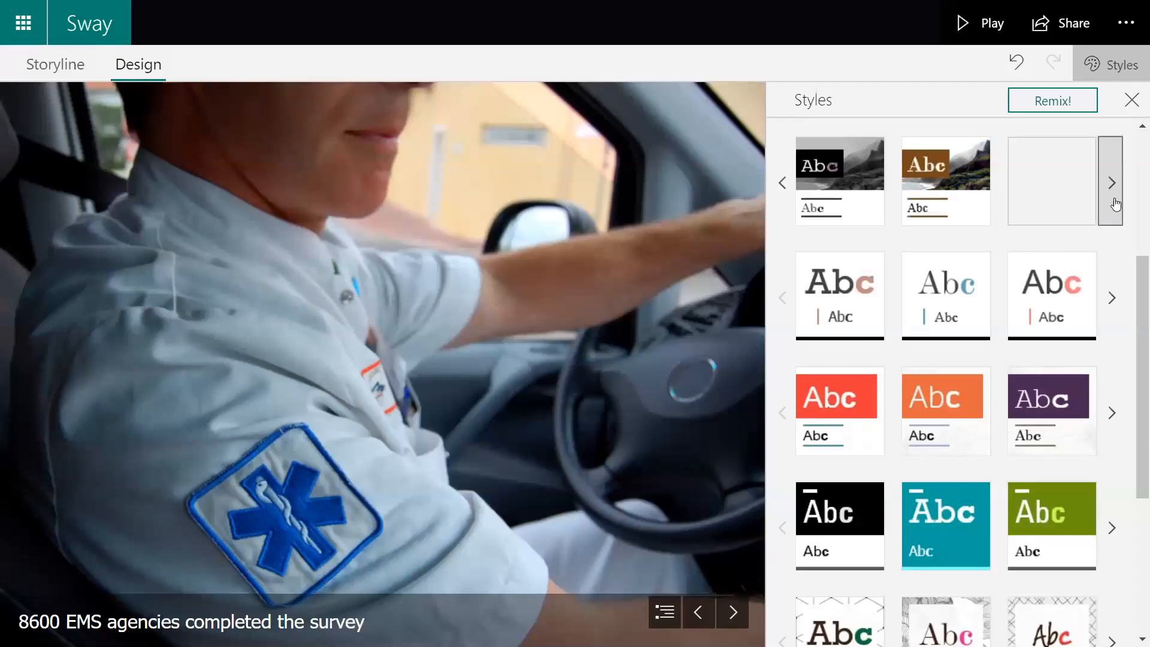
left_click(1115, 204)
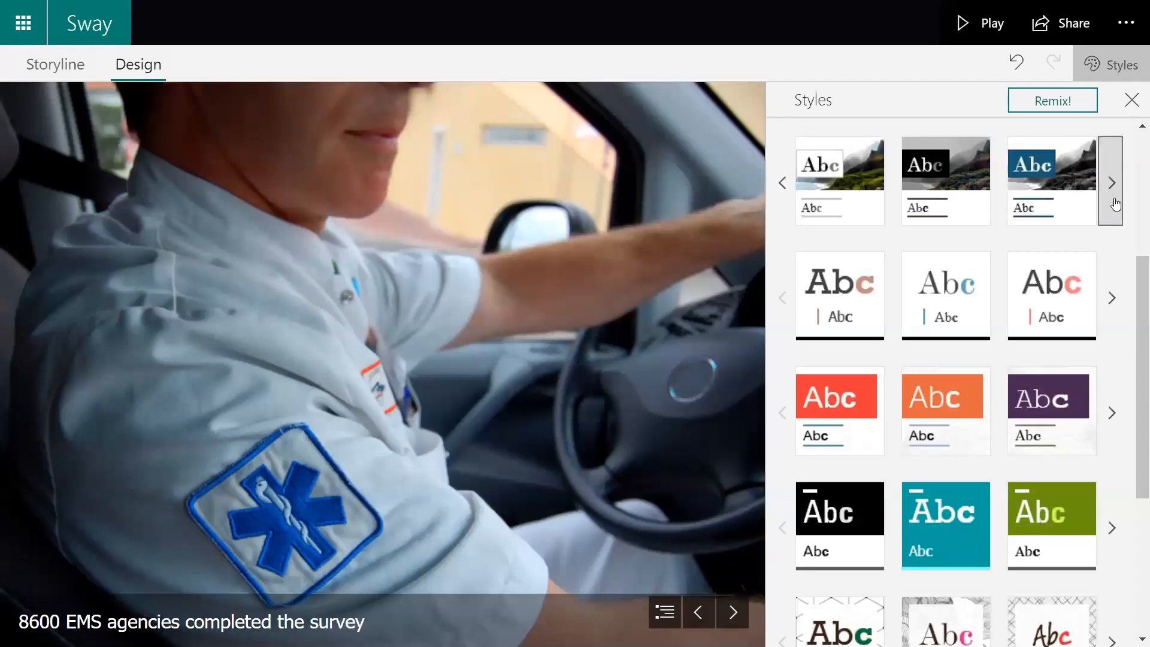
left_click(781, 192)
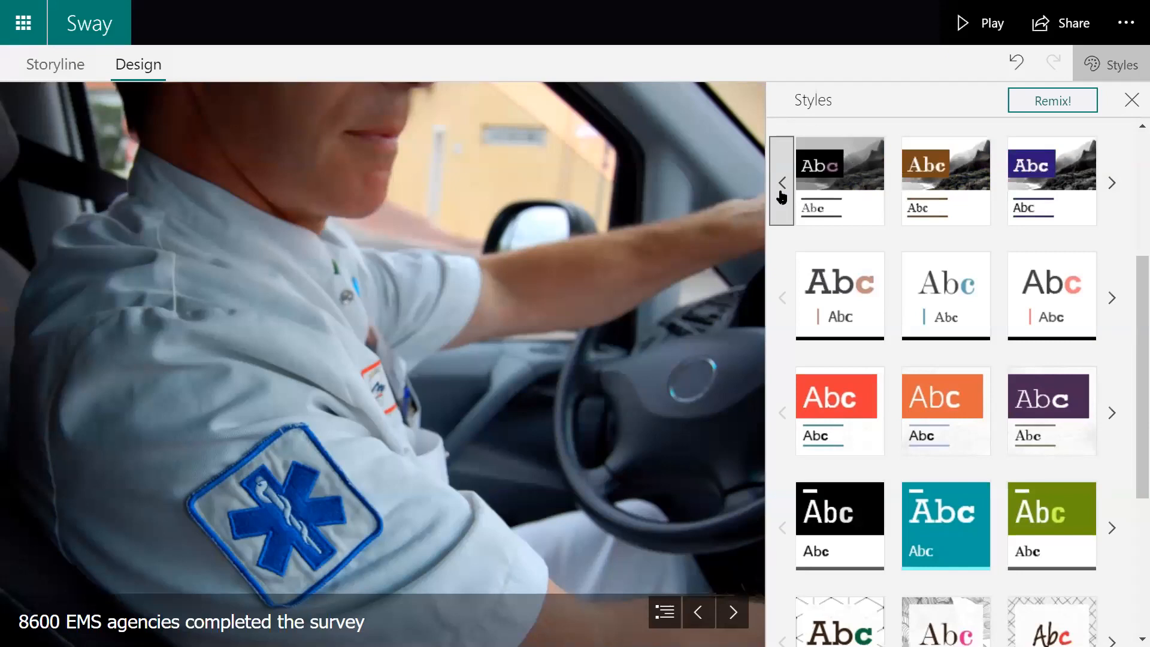
left_click(829, 178)
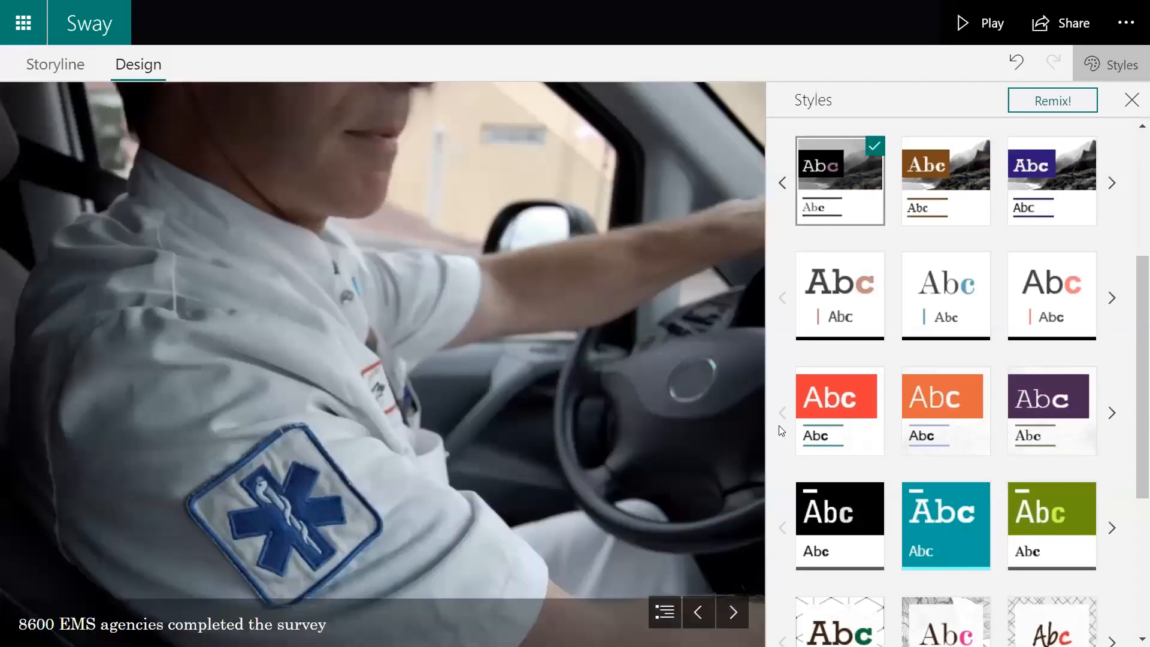
Step: Page the preview back to the title, apply the preset style with the gray floral background, and view the "Who did we survey?" heading
left_click(700, 620)
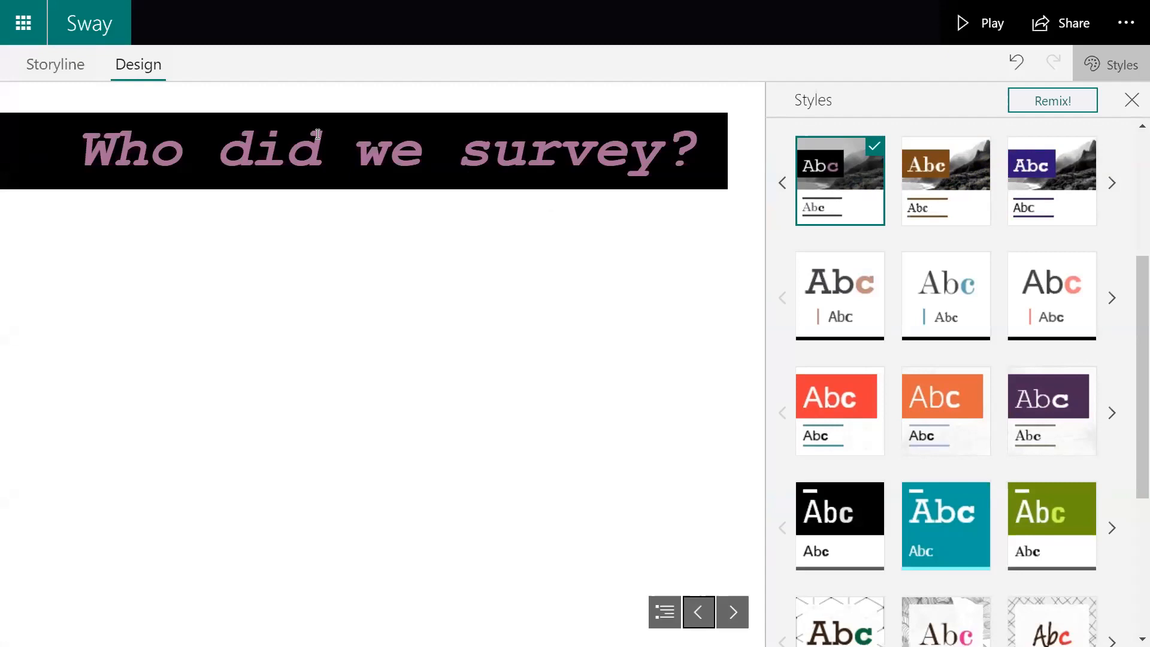
left_click(698, 612)
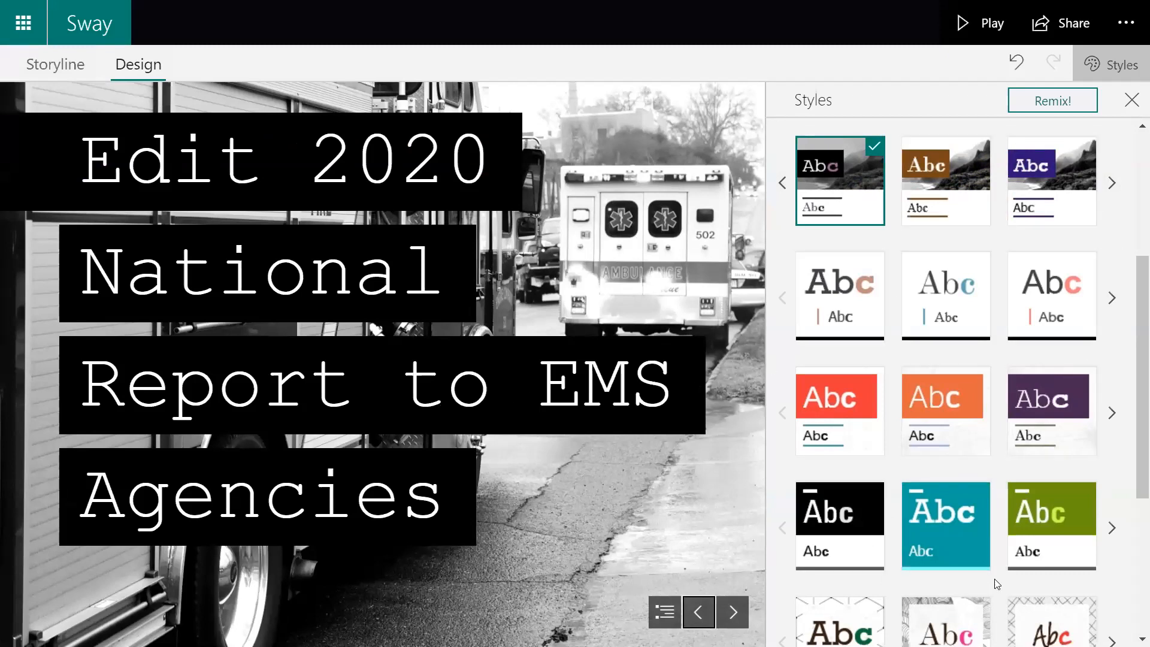
left_click_drag(1130, 471, 1129, 572)
left_click(988, 444)
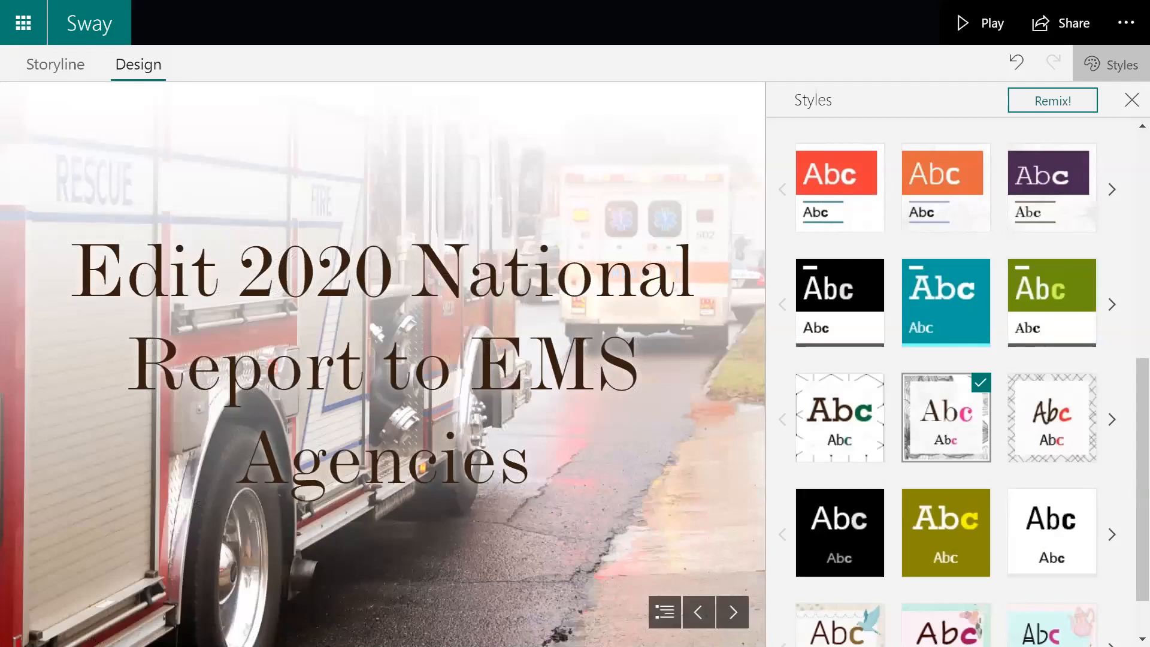
left_click(732, 612)
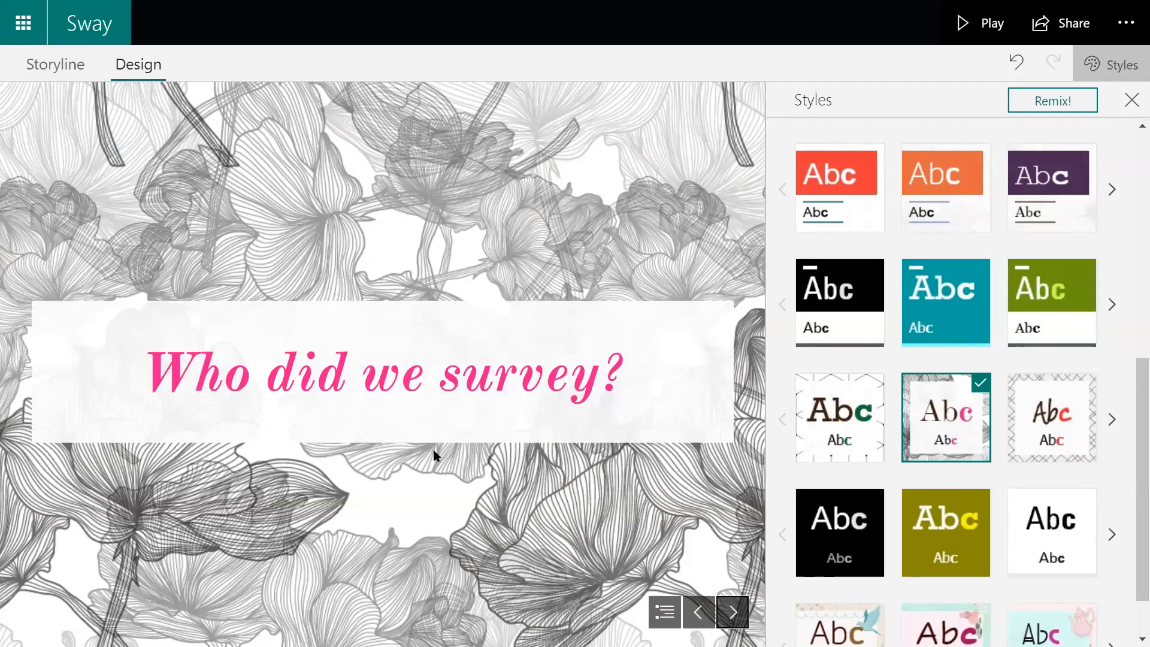
Step: Undo the last two preset style changes and page the preview back to the title
scroll(1001, 365, "up", 5)
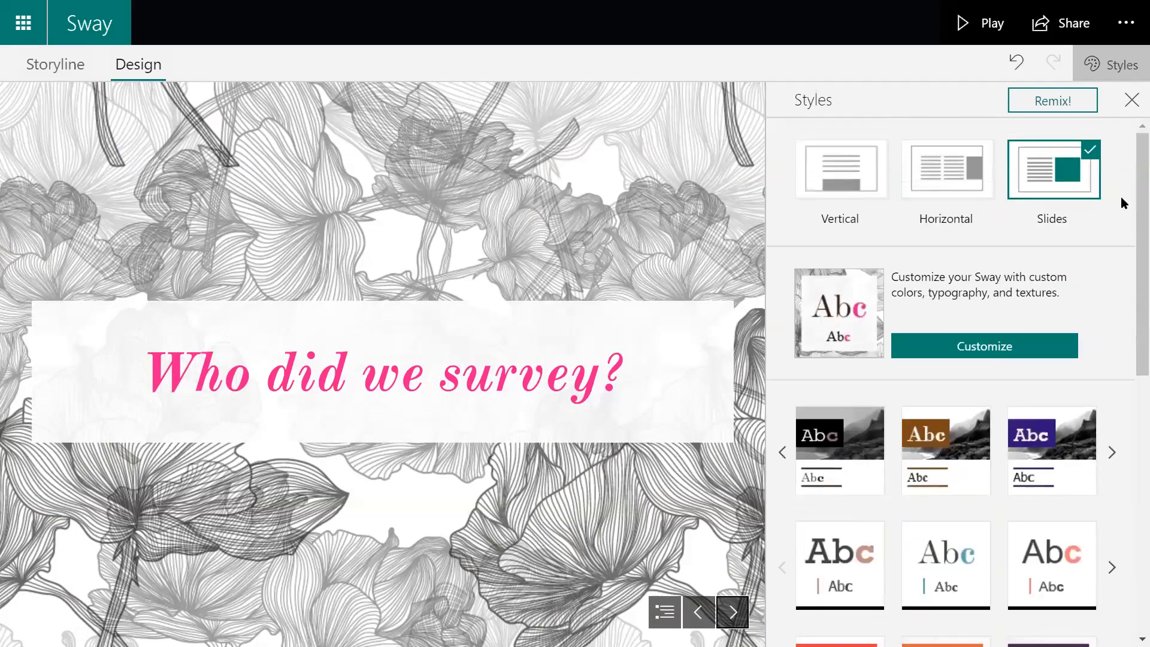
left_click(1016, 59)
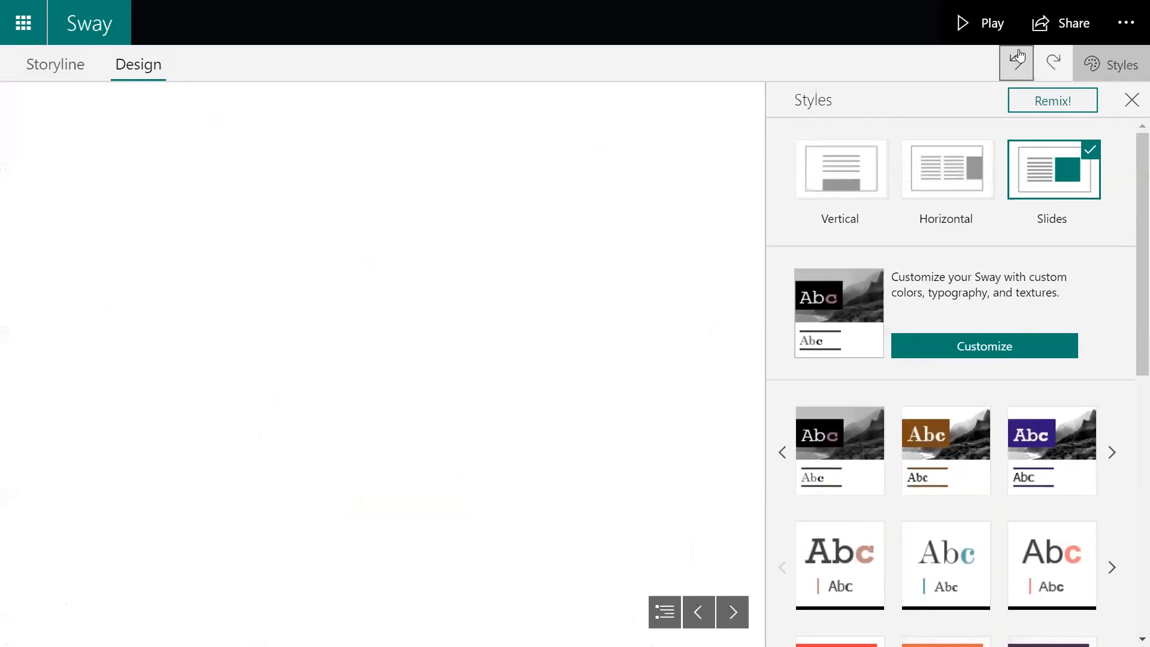
left_click(1017, 59)
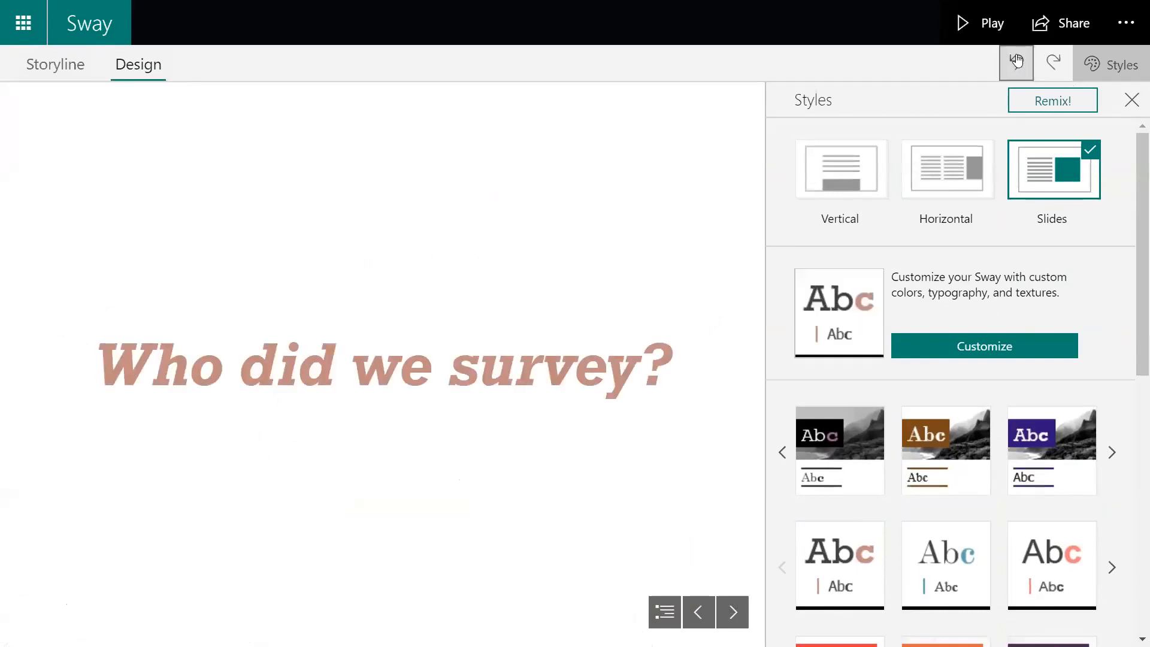
left_click(695, 612)
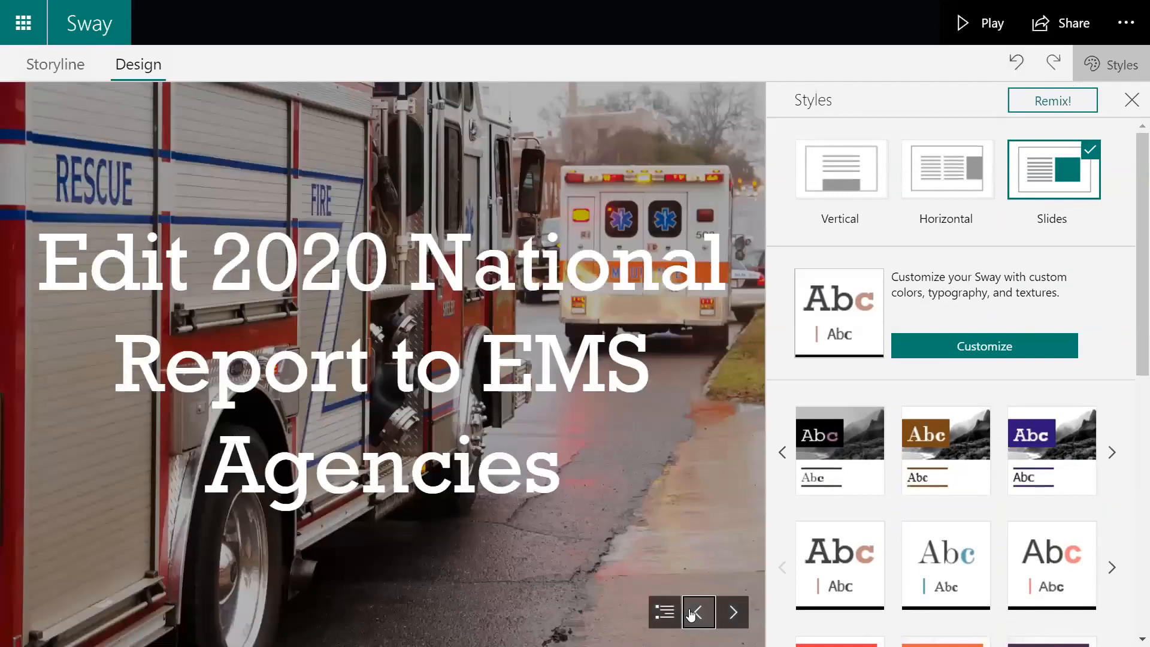
Step: Step back through the layout changes, restore the Slides layout and close the style options
left_click(1019, 63)
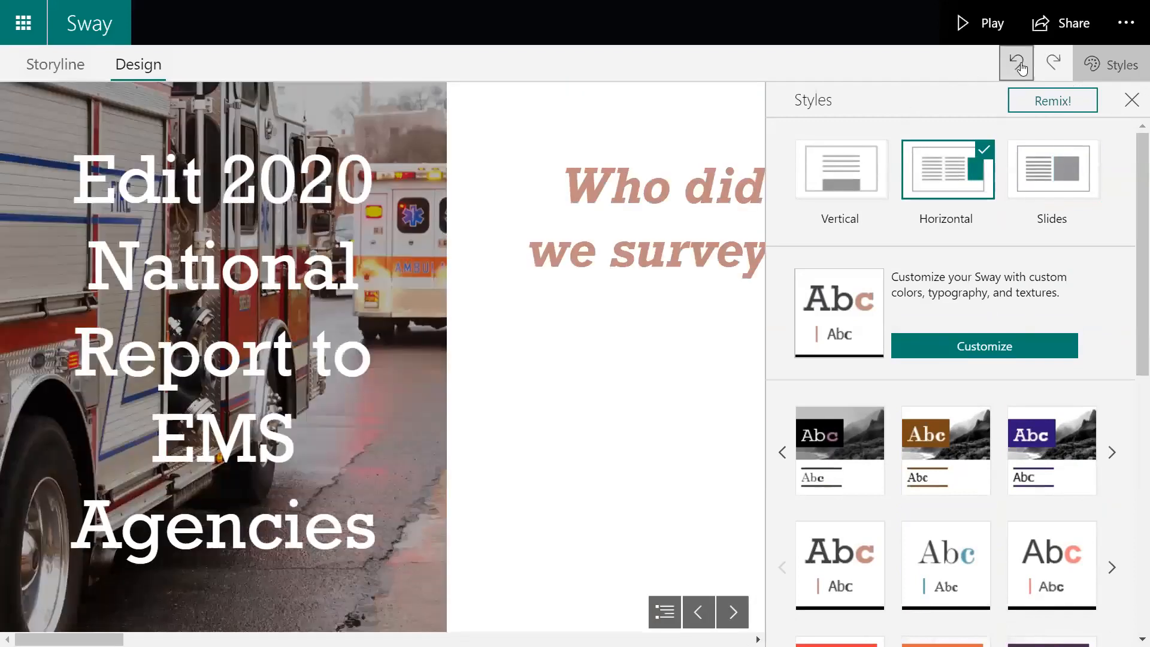
left_click(1020, 66)
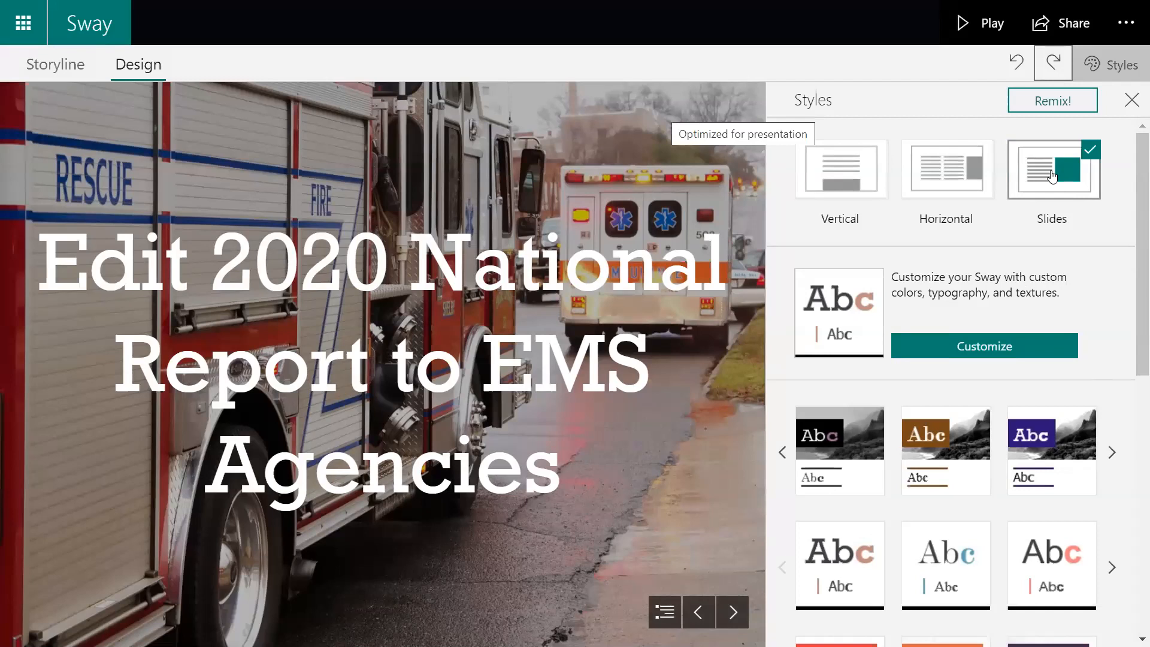
left_click(1130, 99)
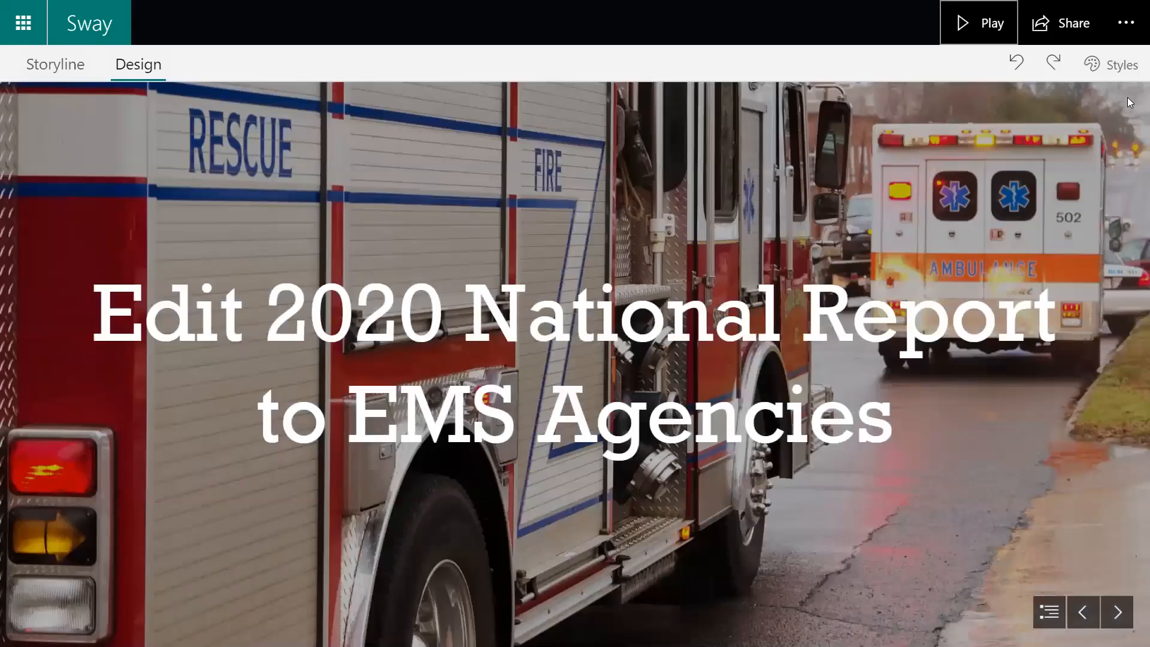
Step: Page the design preview forward from the title to the embedded "Editable_2020 national report (final for website) 5.pdf" document
left_click(1113, 611)
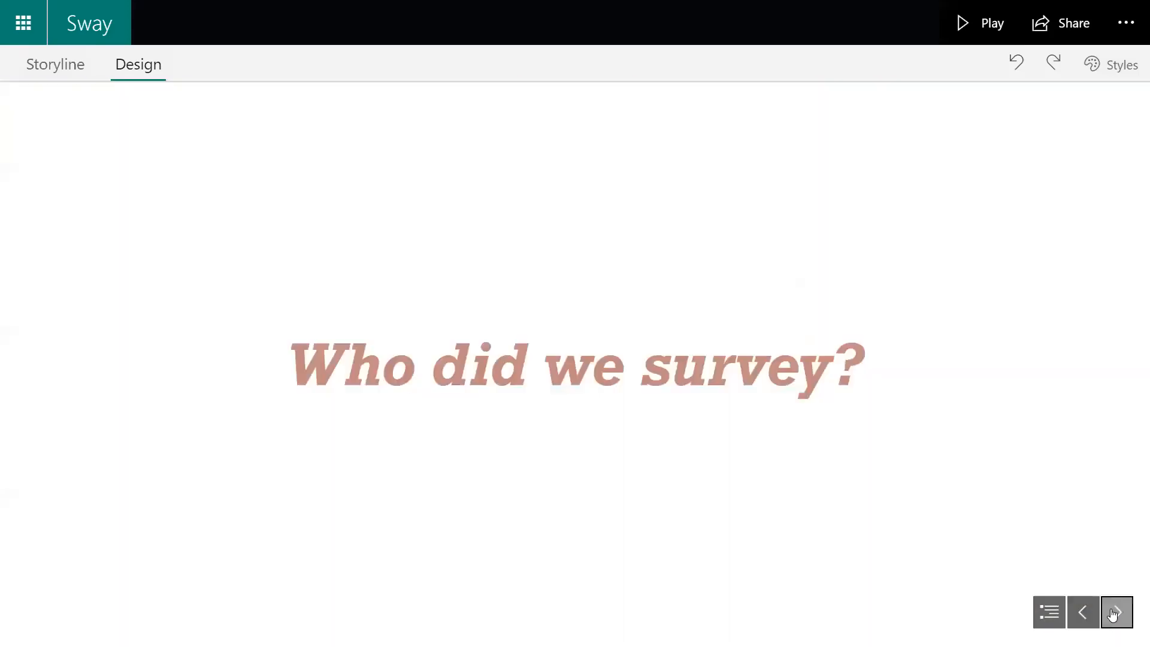
left_click(1113, 613)
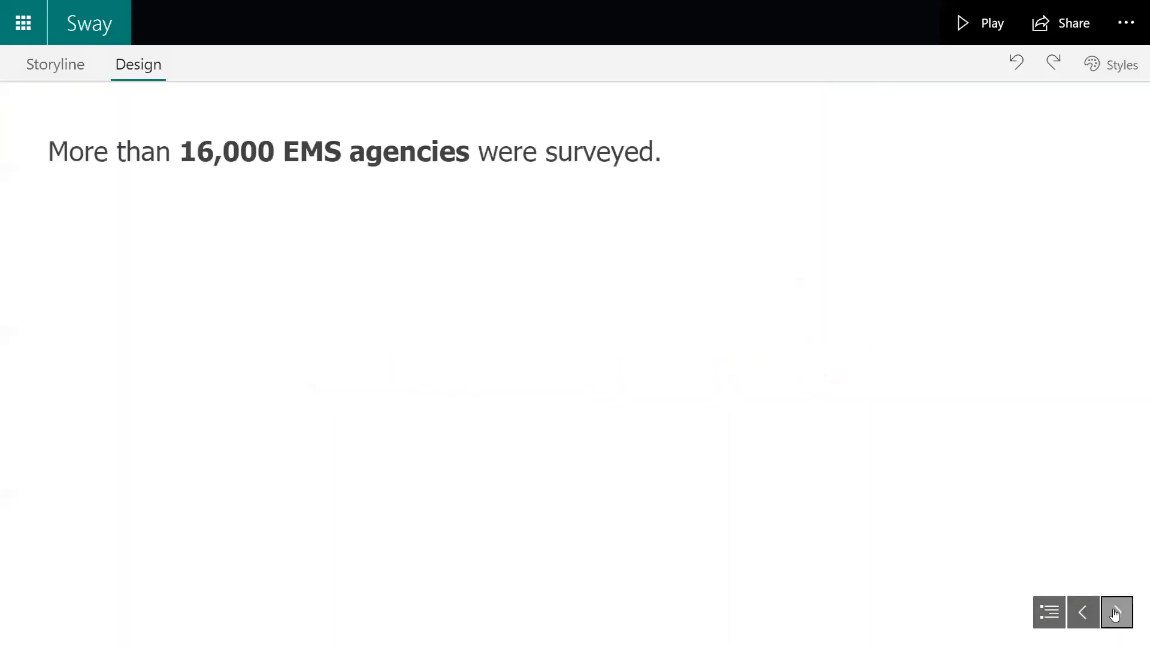
left_click(1114, 613)
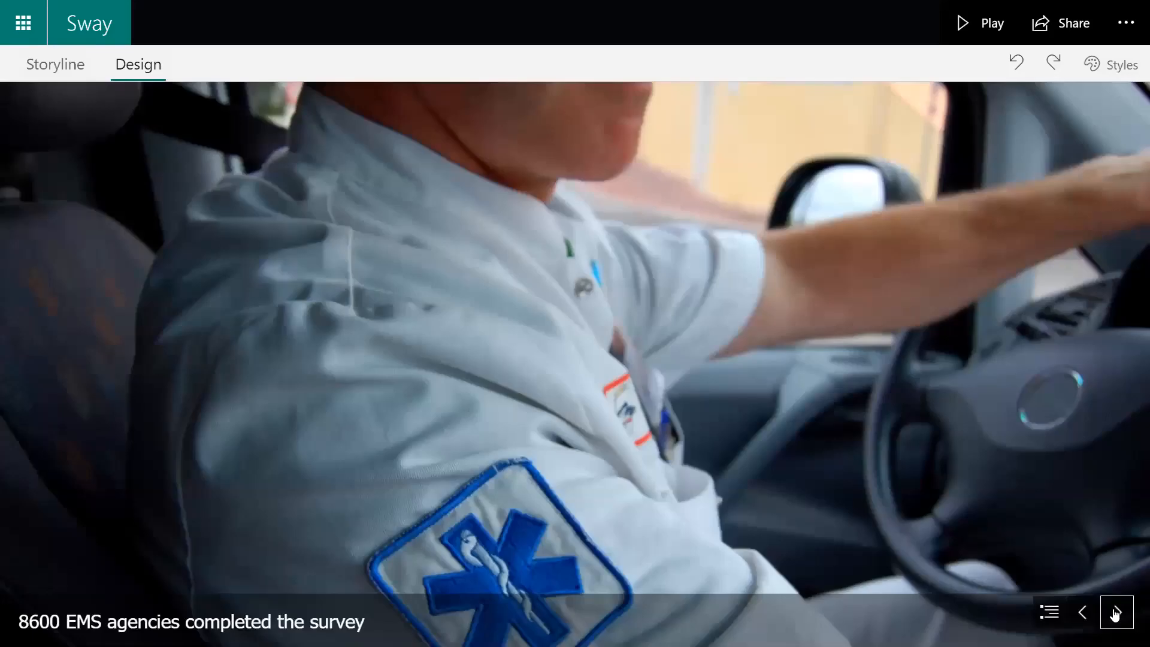
left_click(1114, 613)
left_click(1114, 613)
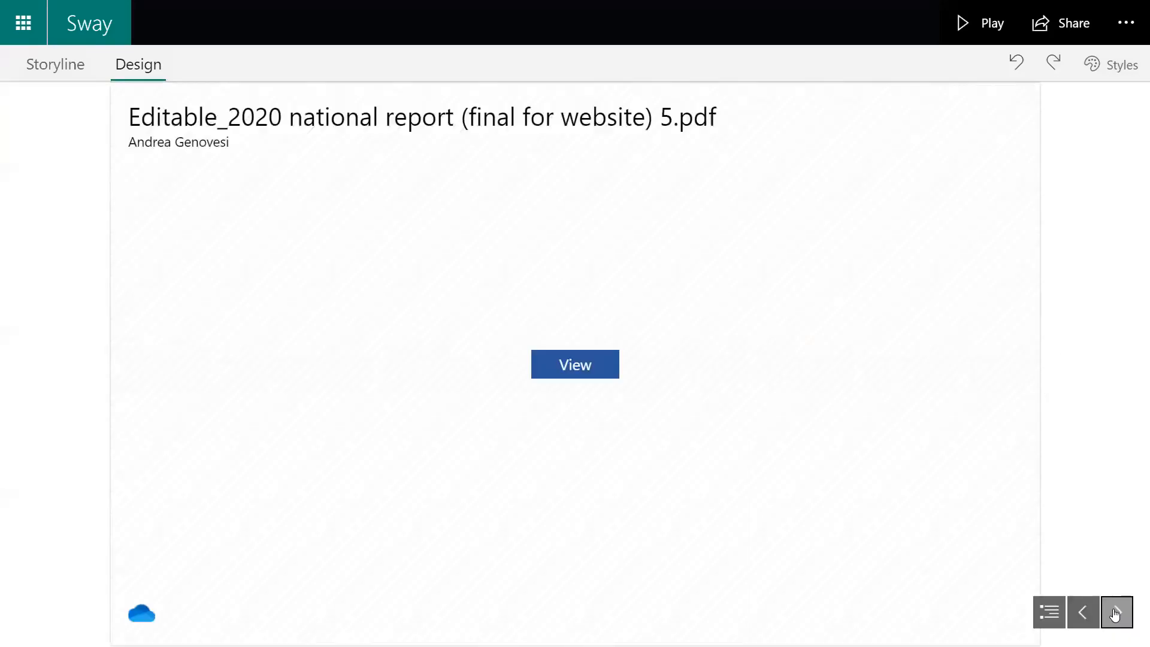
Step: Return to the storyline and examine the heading and text cards of the "Why do we survey EMS agencies?" section
left_click(57, 67)
scroll(747, 482, "down", 3)
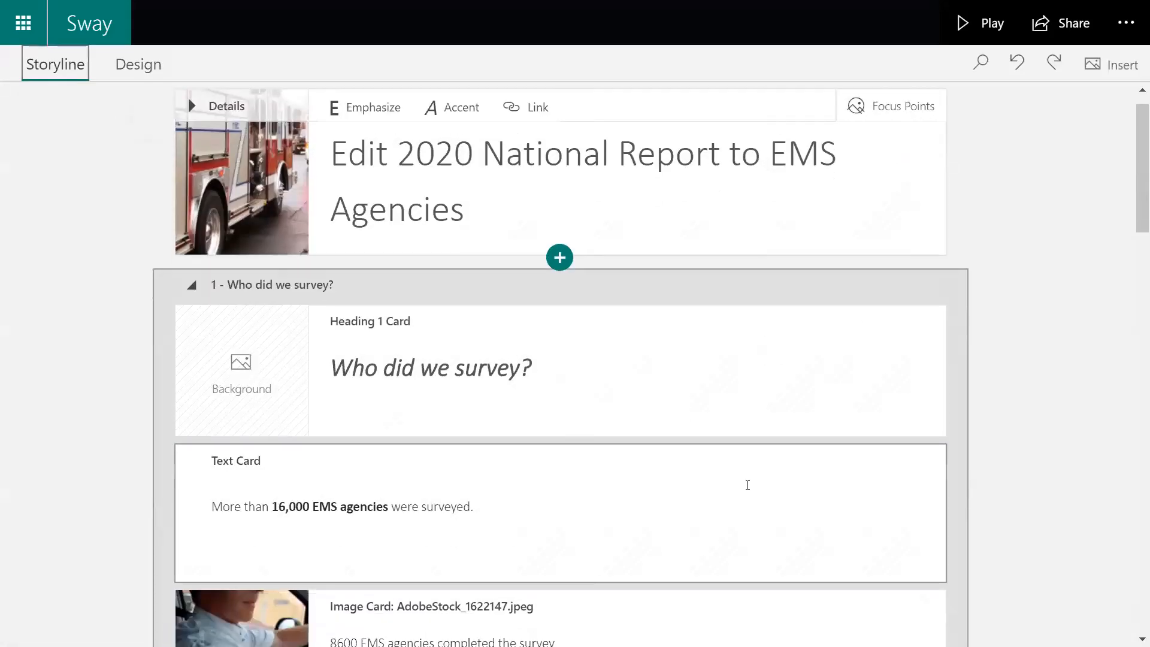
scroll(747, 484, "down", 7)
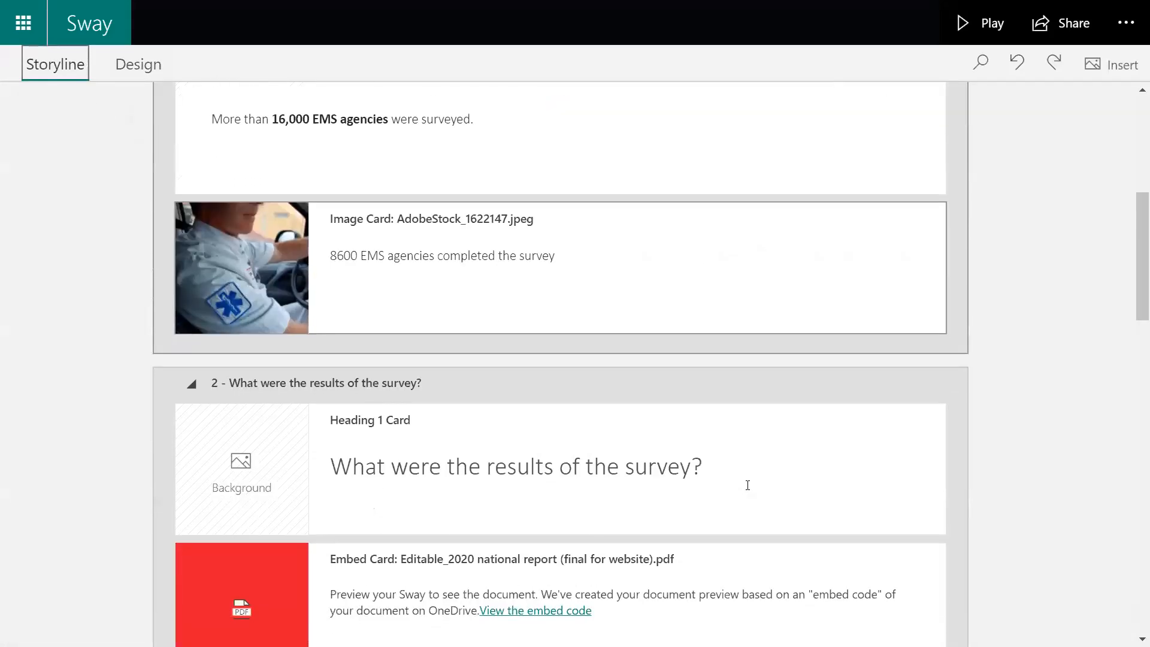
scroll(748, 484, "down", 6)
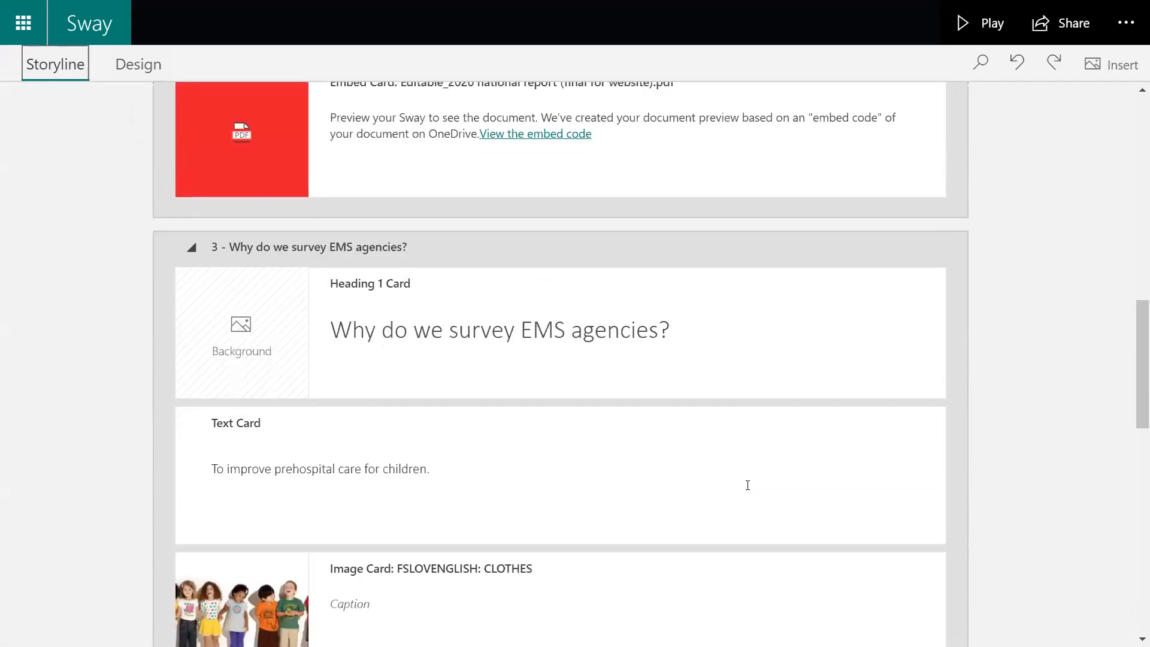
scroll(745, 485, "down", 1)
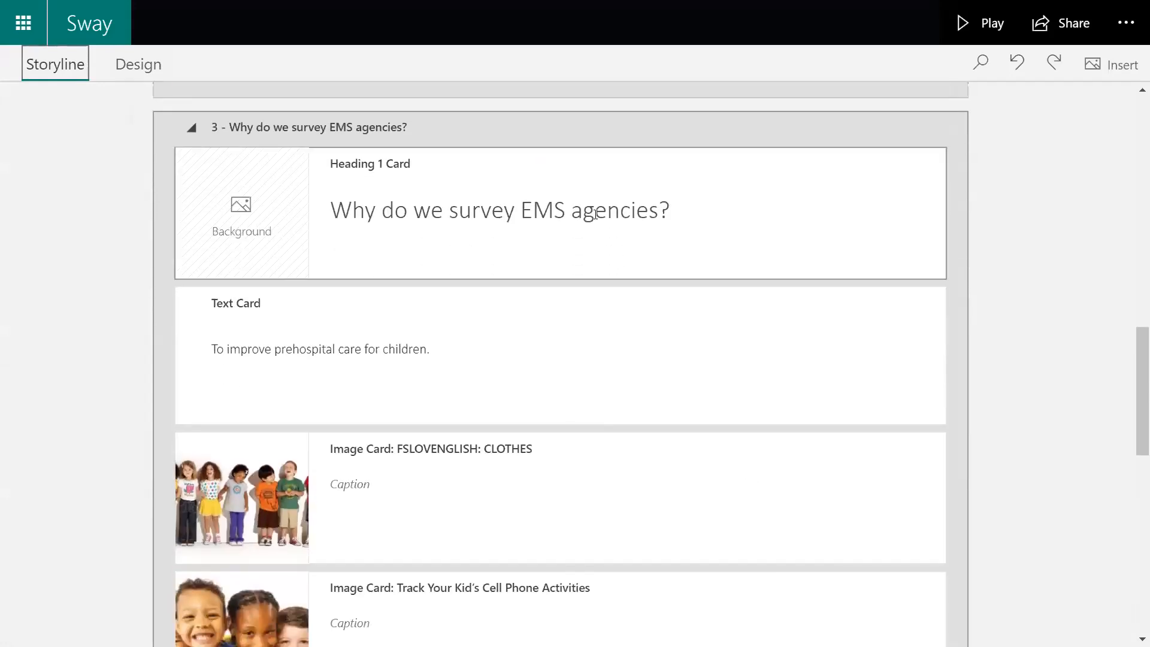
left_click(557, 180)
left_click(450, 234)
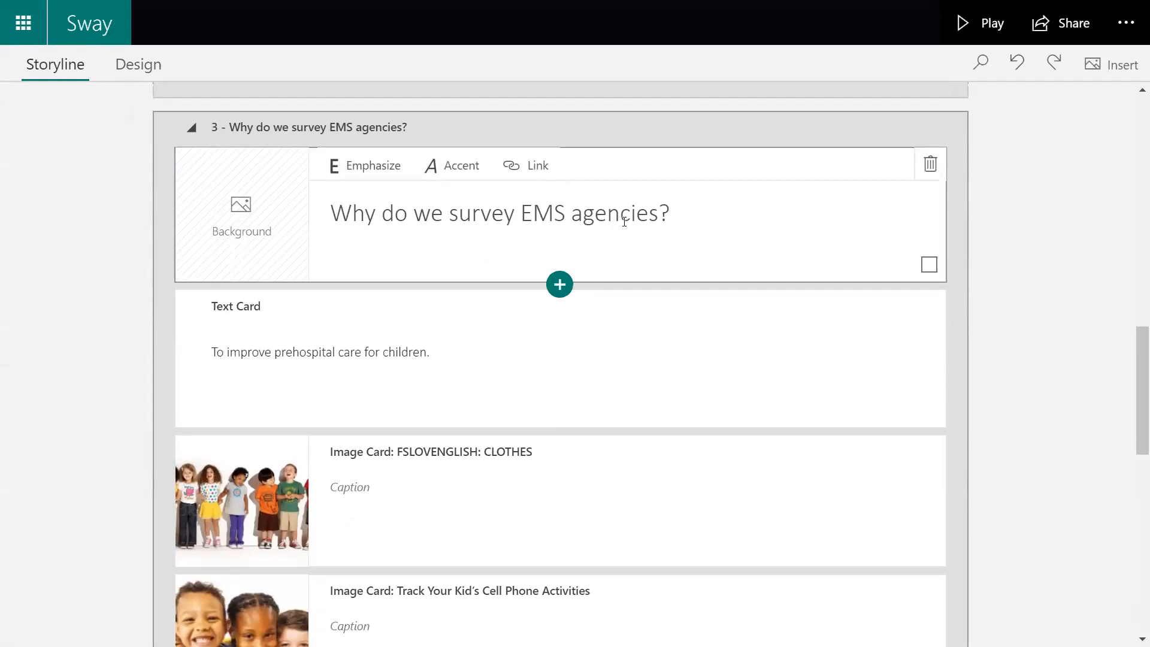
left_click(429, 355)
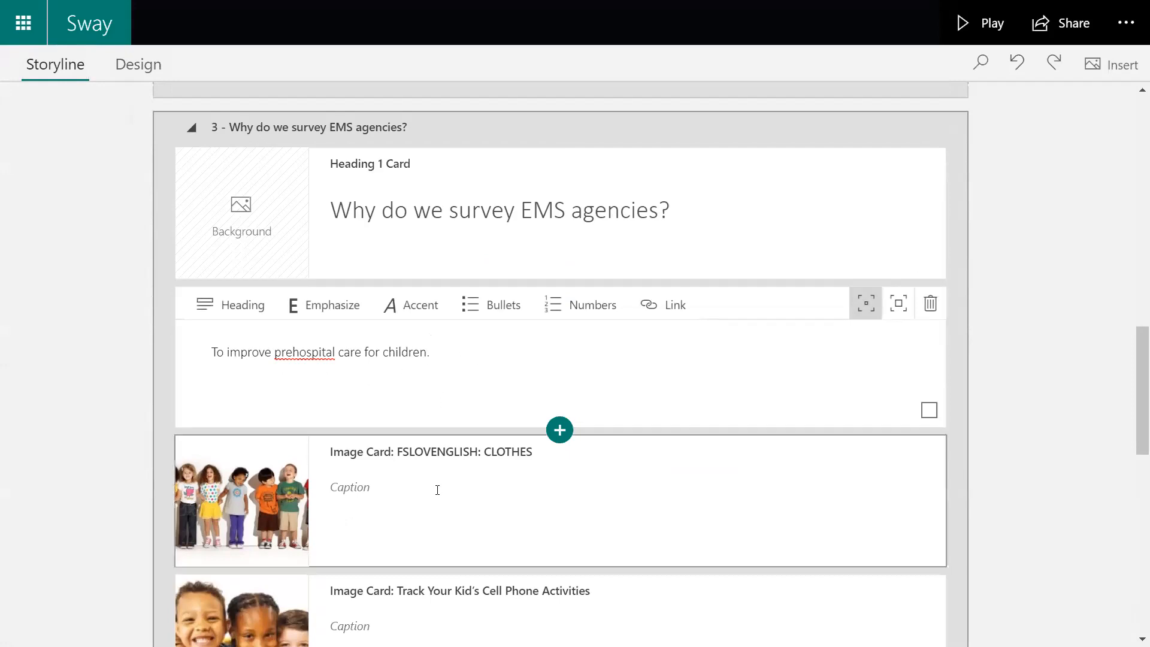
Step: Examine the image cards of children in the "Why do we survey EMS agencies?" section, selecting each one and ending on the Kimono Kids card
scroll(436, 489, "down", 4)
scroll(436, 489, "up", 1)
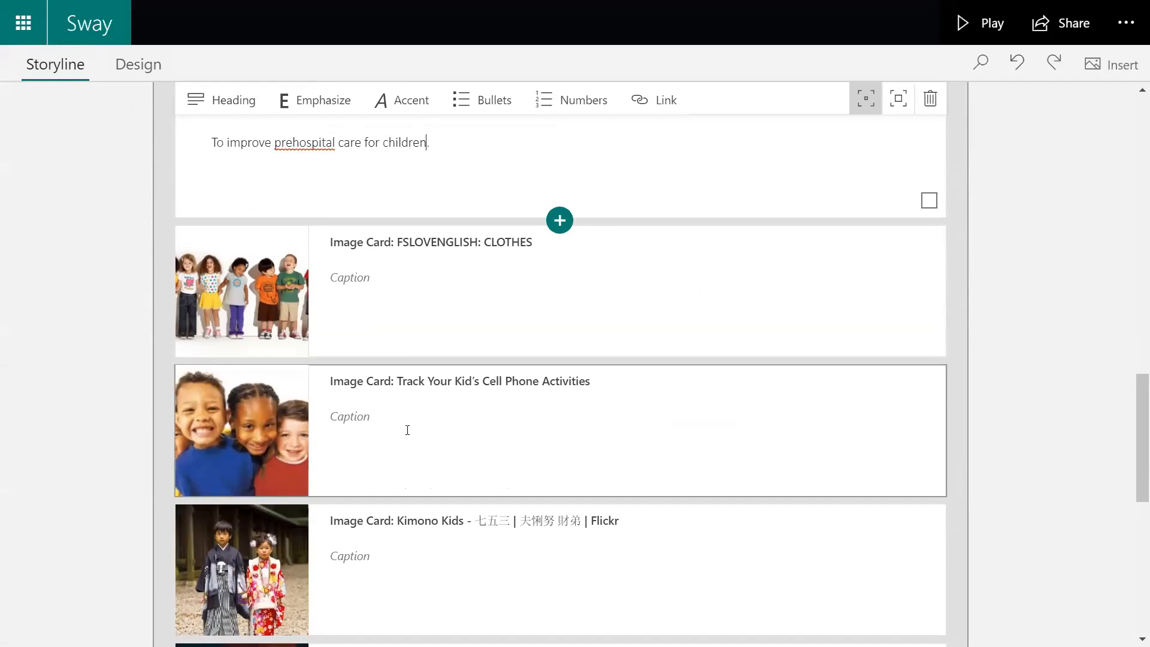
left_click(401, 318)
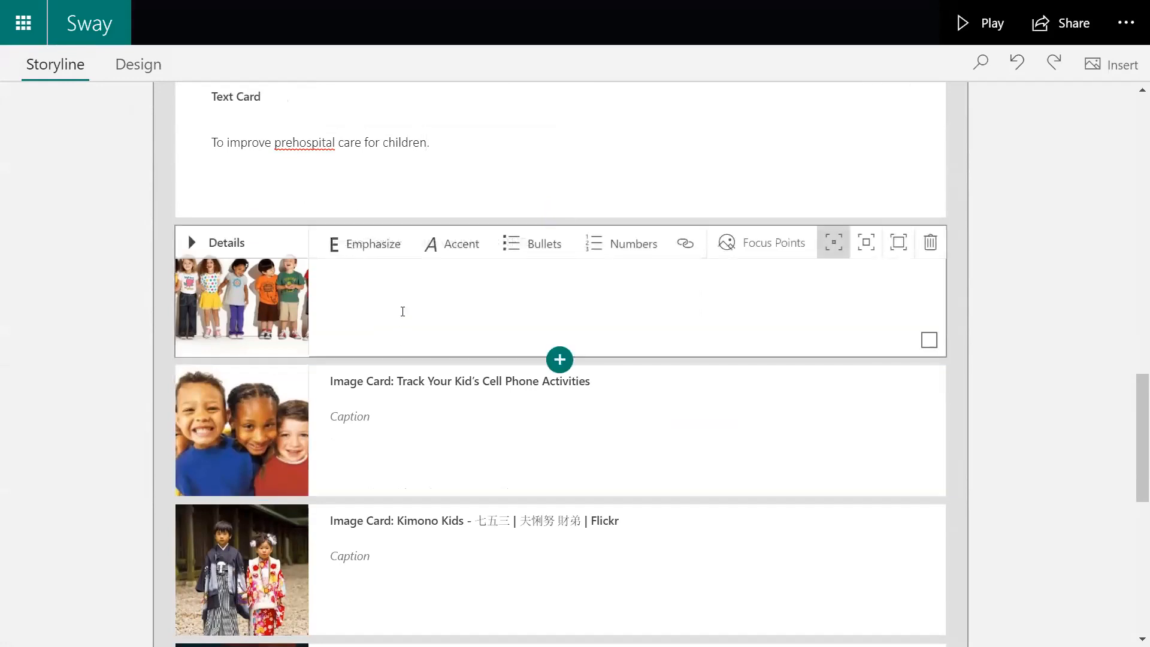
left_click(411, 424)
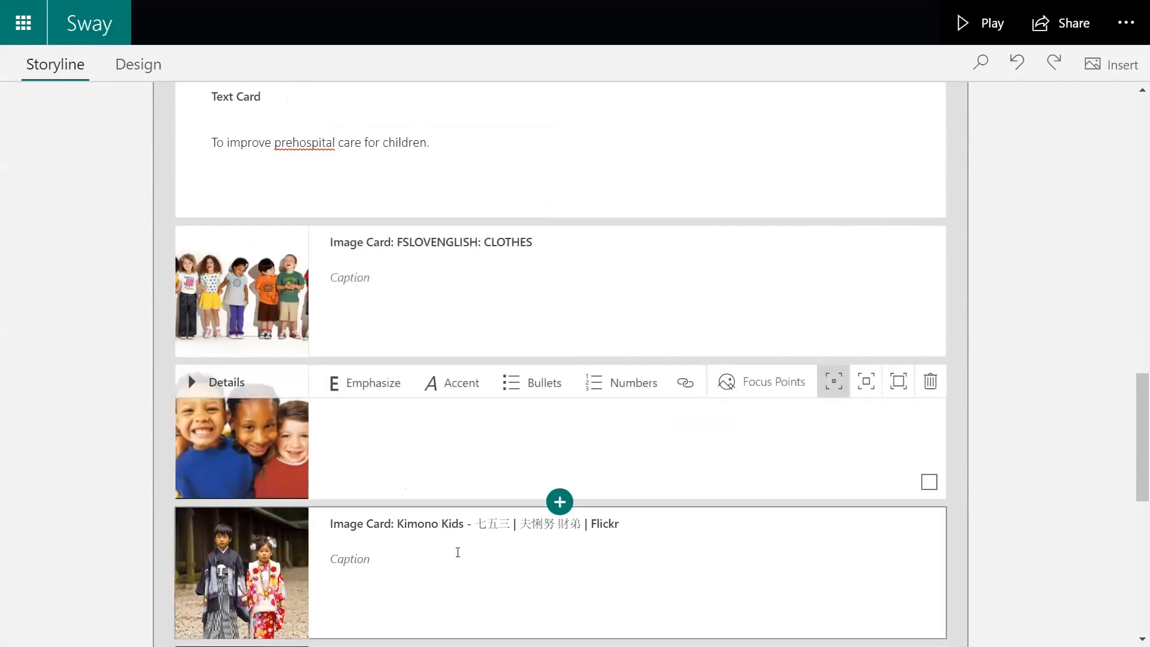
left_click(458, 553)
scroll(458, 554, "down", 6)
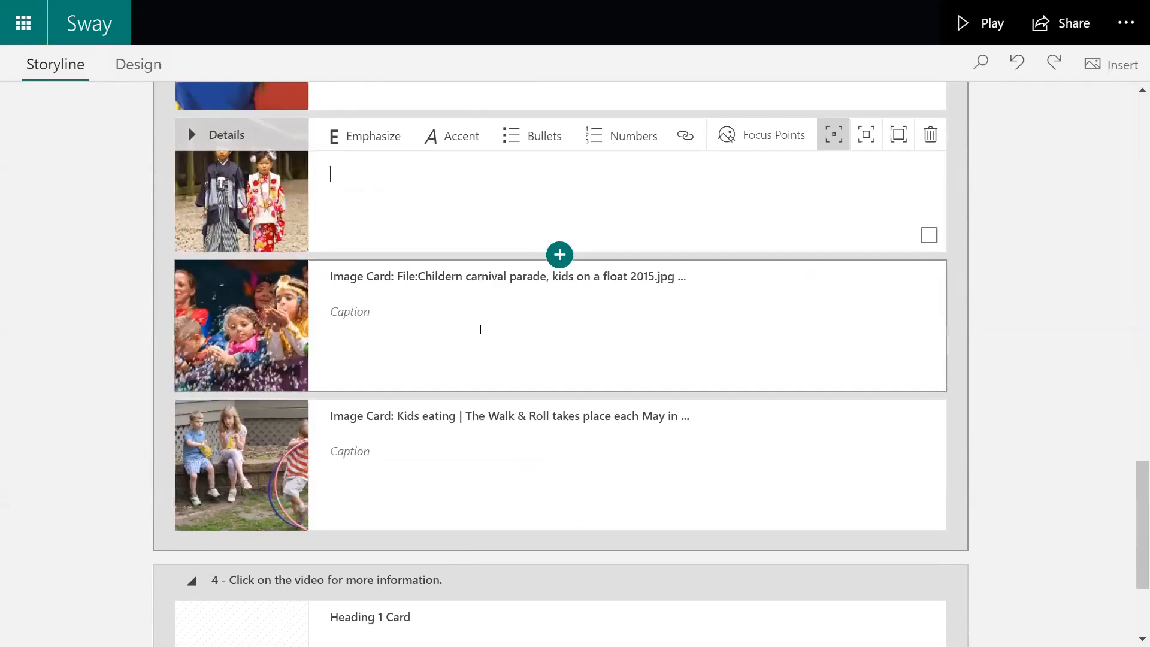
left_click(477, 326)
left_click(415, 464)
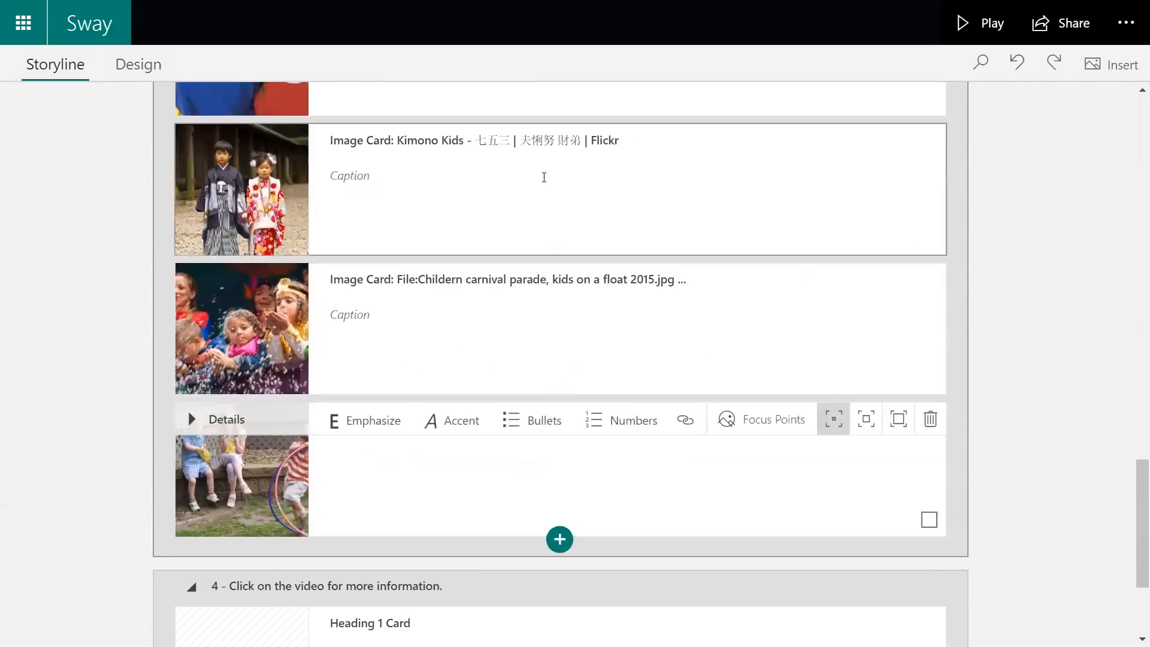
left_click(543, 175)
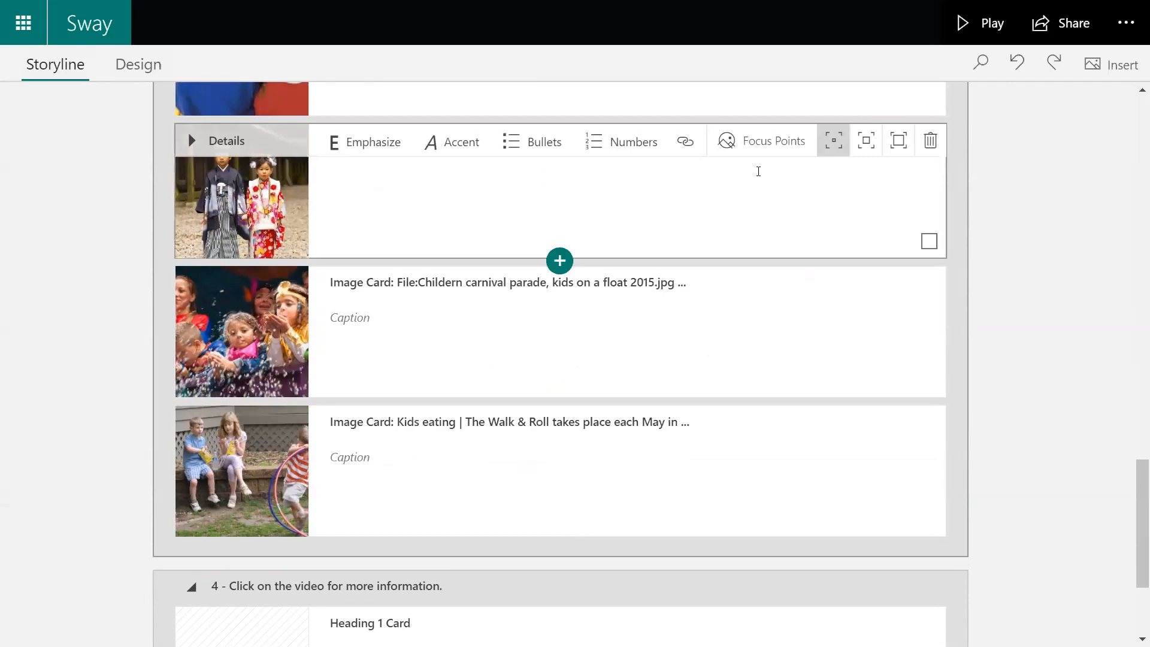
scroll(749, 210, "up", 1)
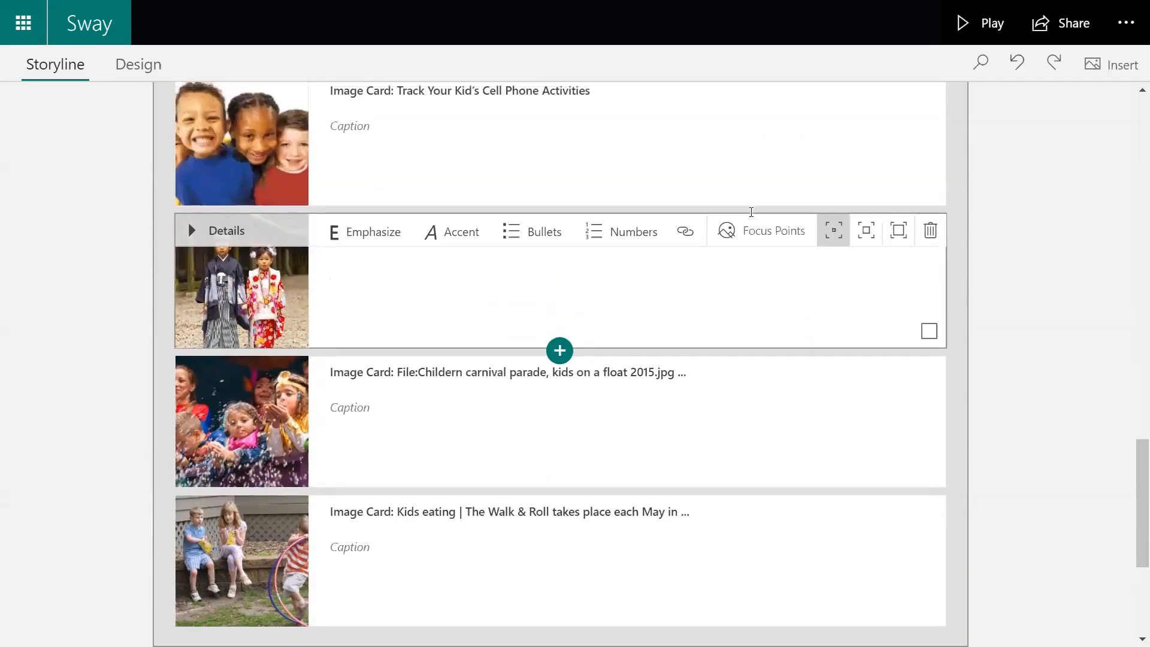
Step: Play the Sway, jump to the "Why do we survey EMS agencies?" section and page forward to the photo of two children in kimonos
left_click(965, 37)
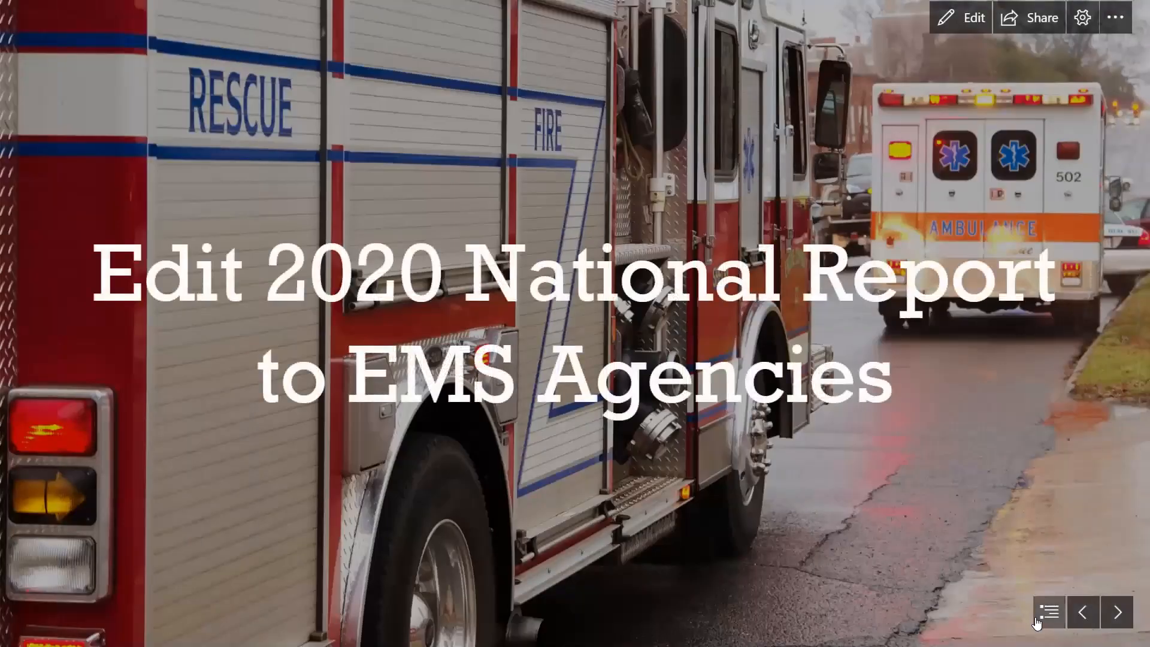
left_click(1037, 621)
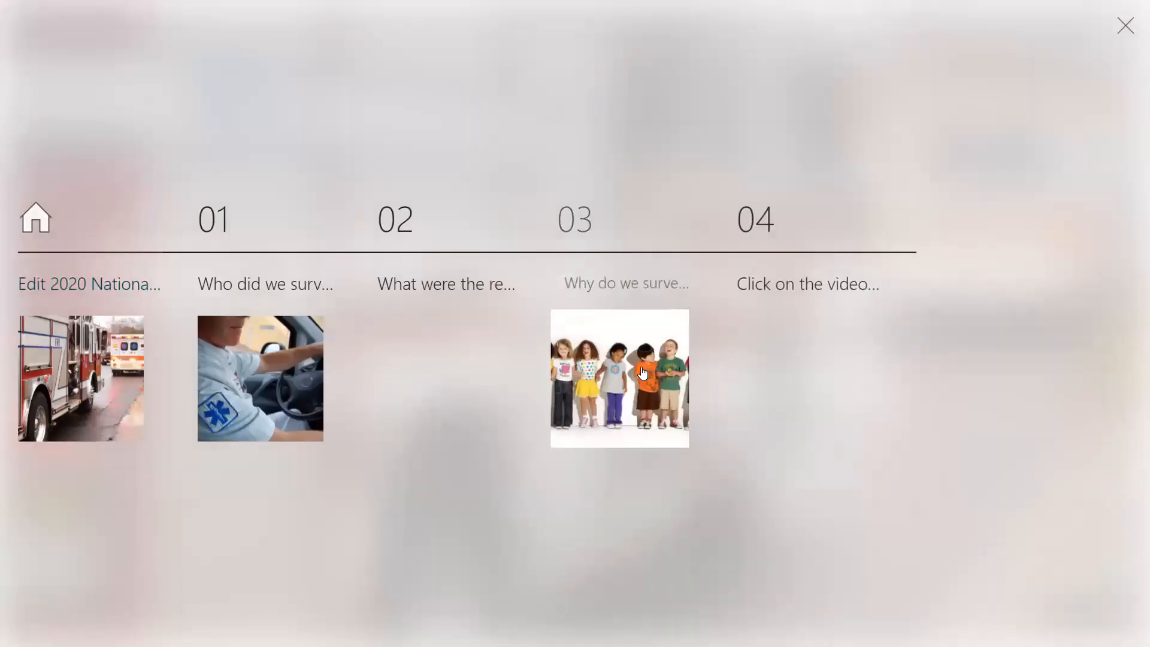
left_click(642, 373)
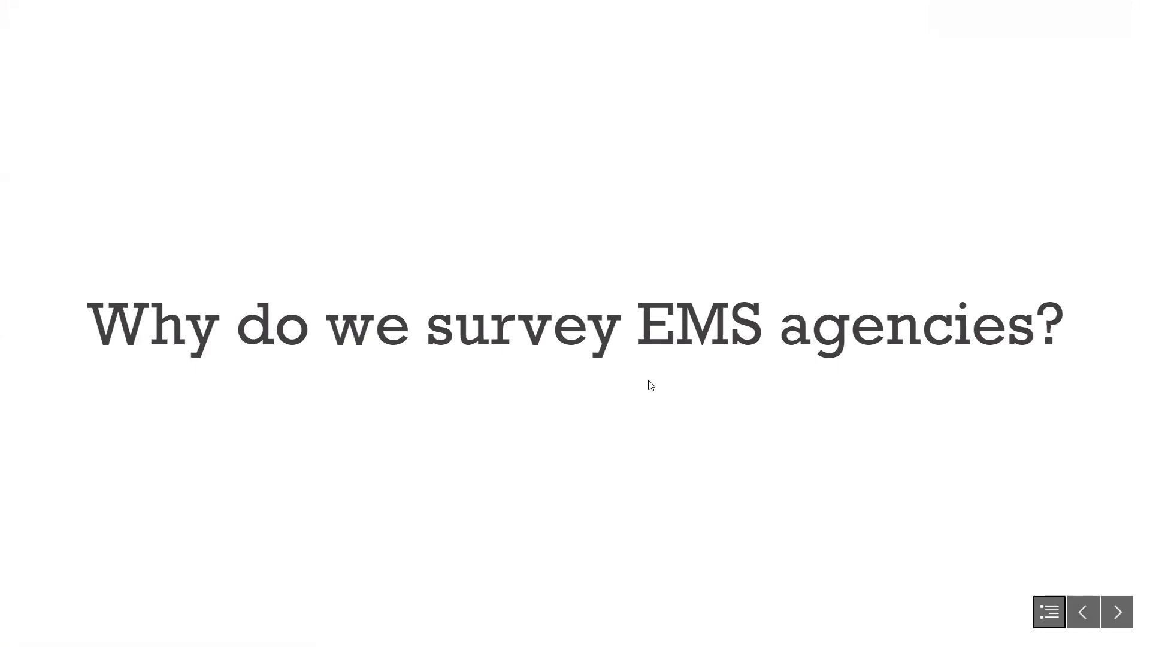
left_click(1117, 611)
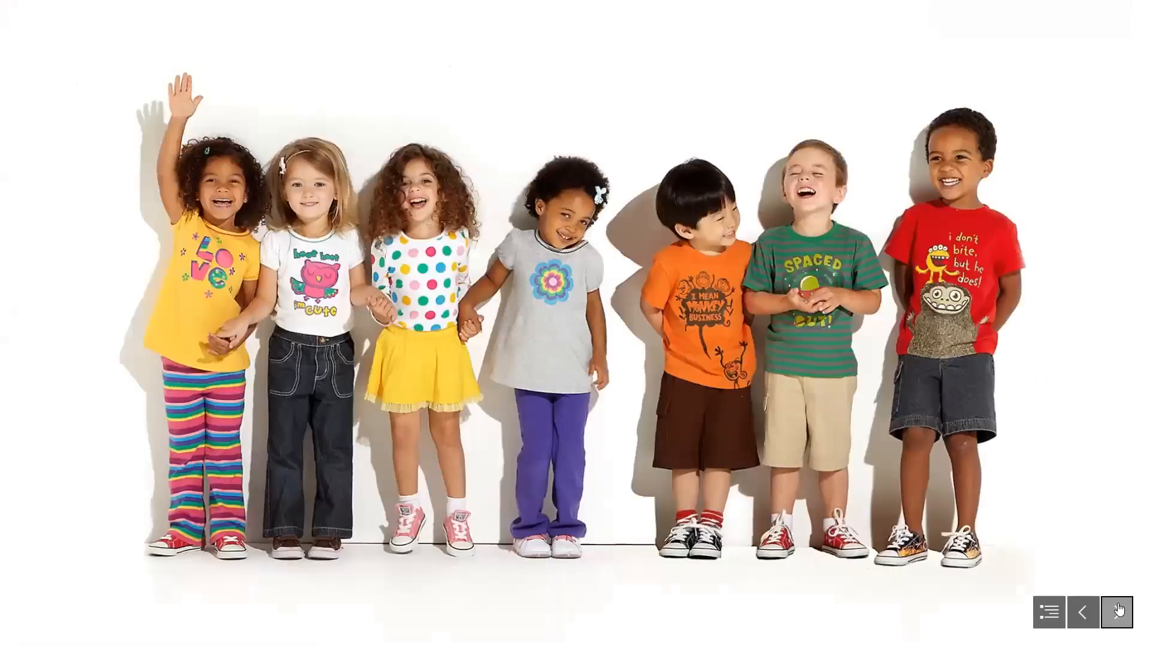
left_click(1119, 609)
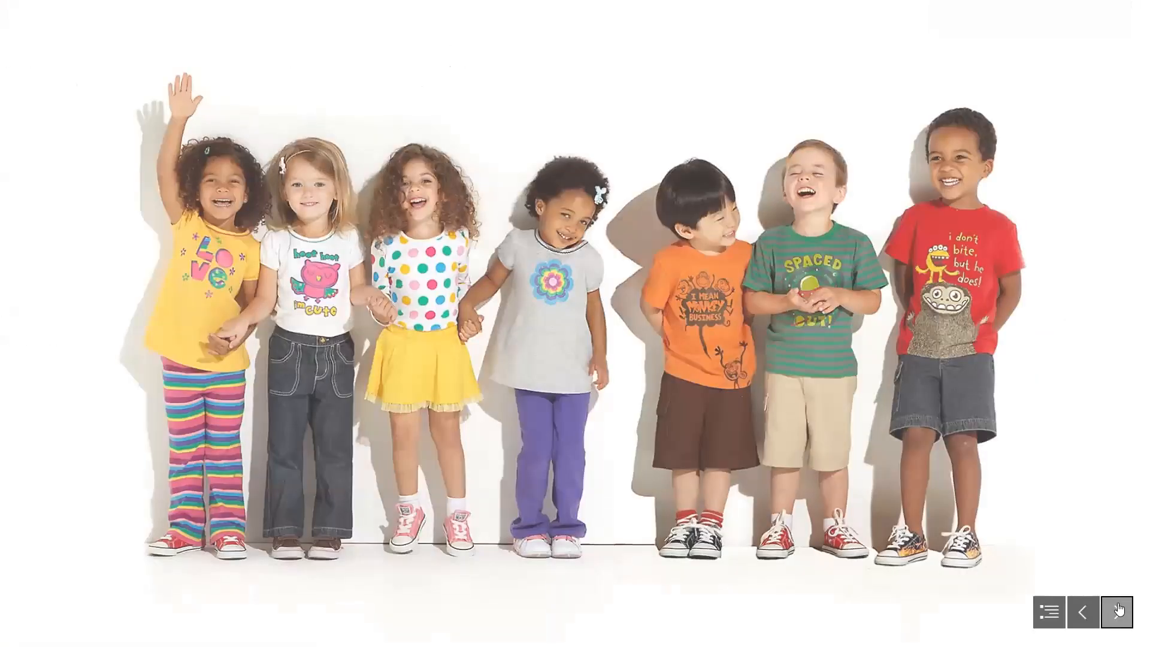
left_click(1119, 609)
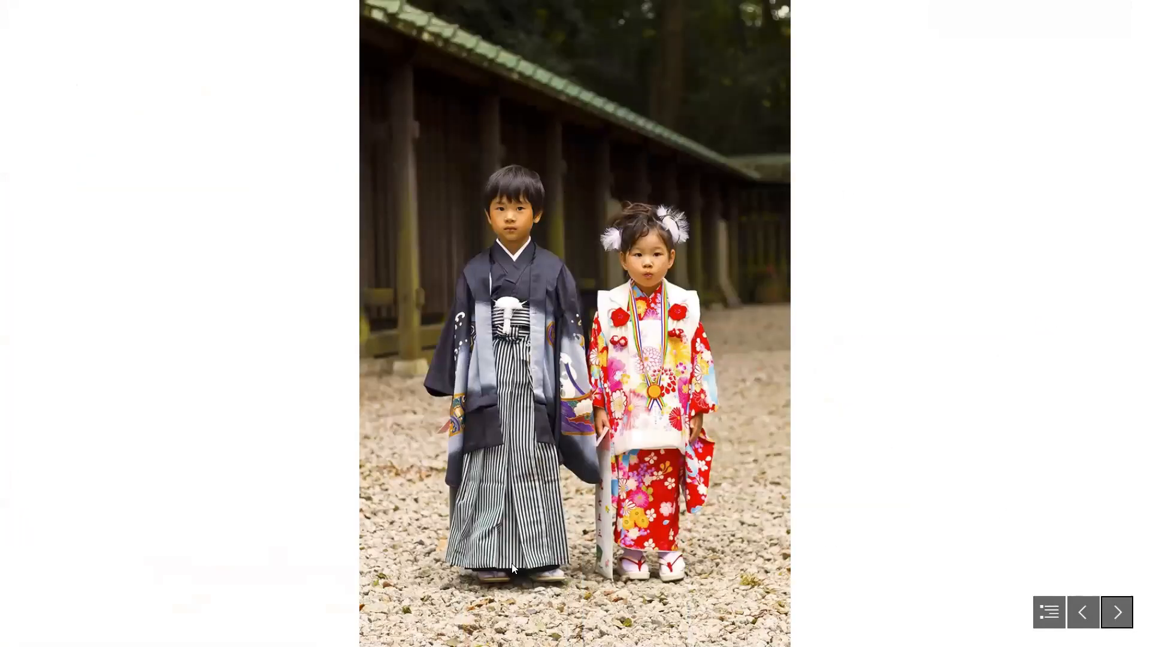
Step: Return from the kimono photo to the title slide through the section overview
left_click(1047, 609)
left_click(59, 230)
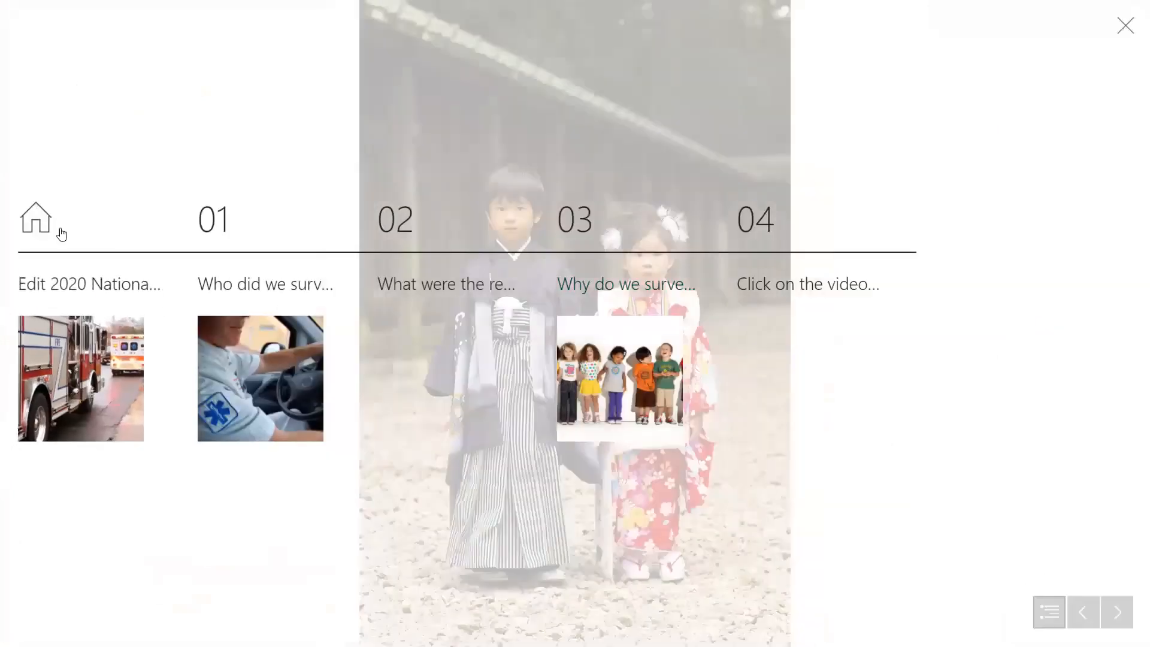
Step: Leave the kimono photo for the title slide and switch the Sway from playback back to editing
left_click(1047, 611)
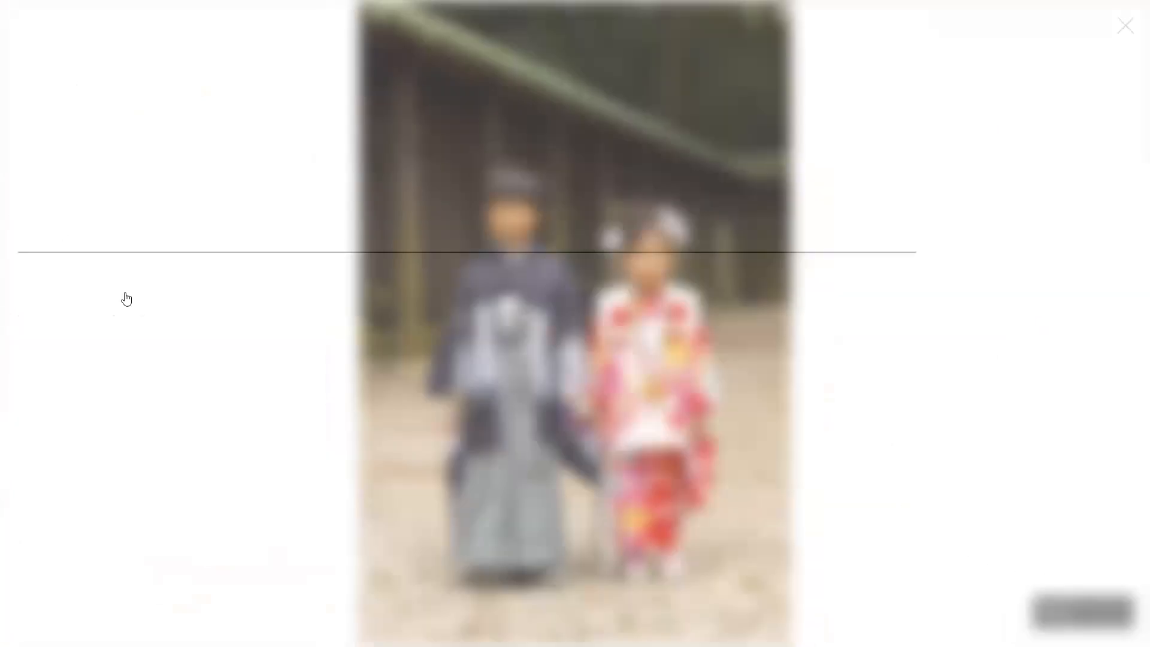
left_click(54, 218)
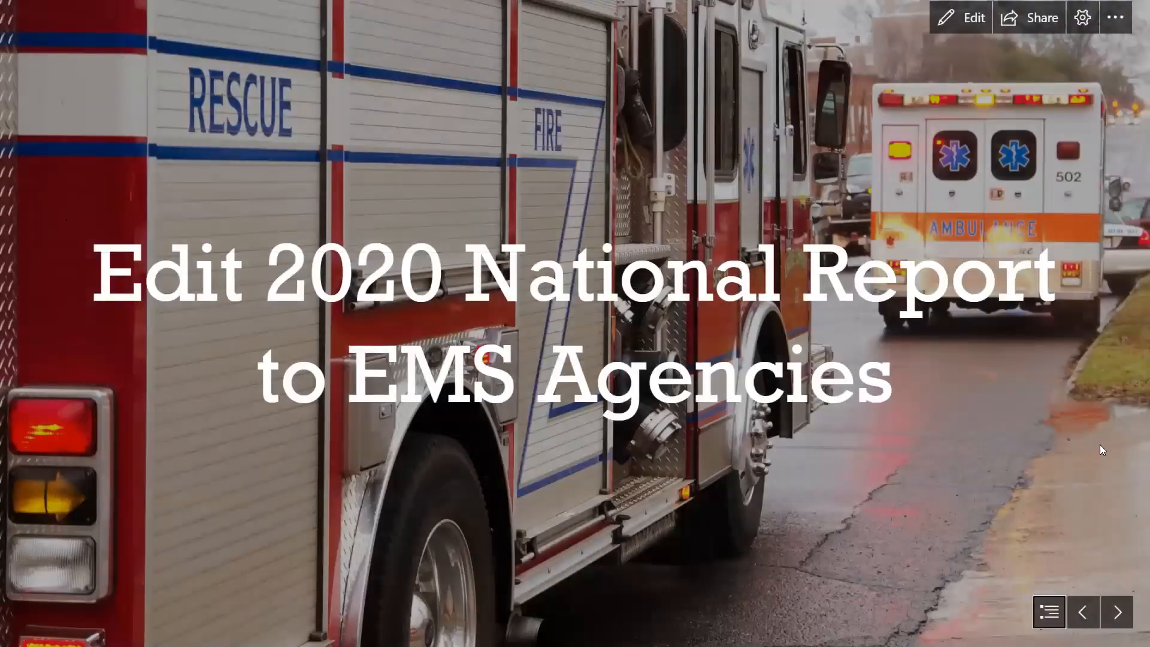
left_click(961, 18)
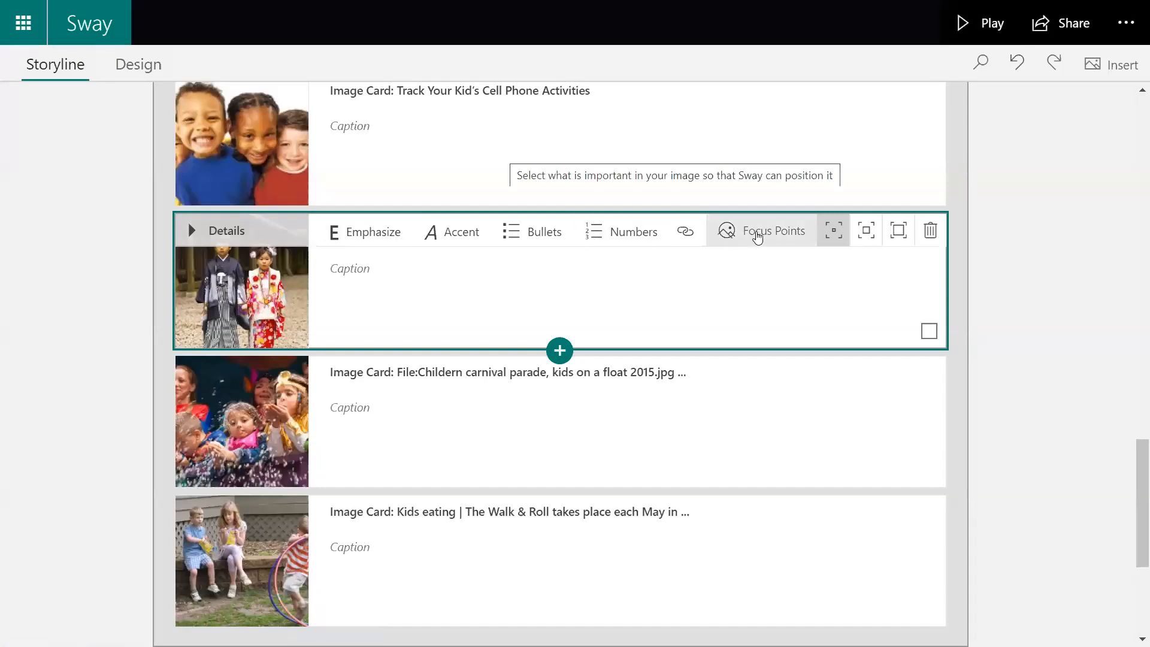
Step: Edit the Kimono Kids image's focus points: stop treating the entire image as important and mark the boy's and the girl's faces
left_click(757, 236)
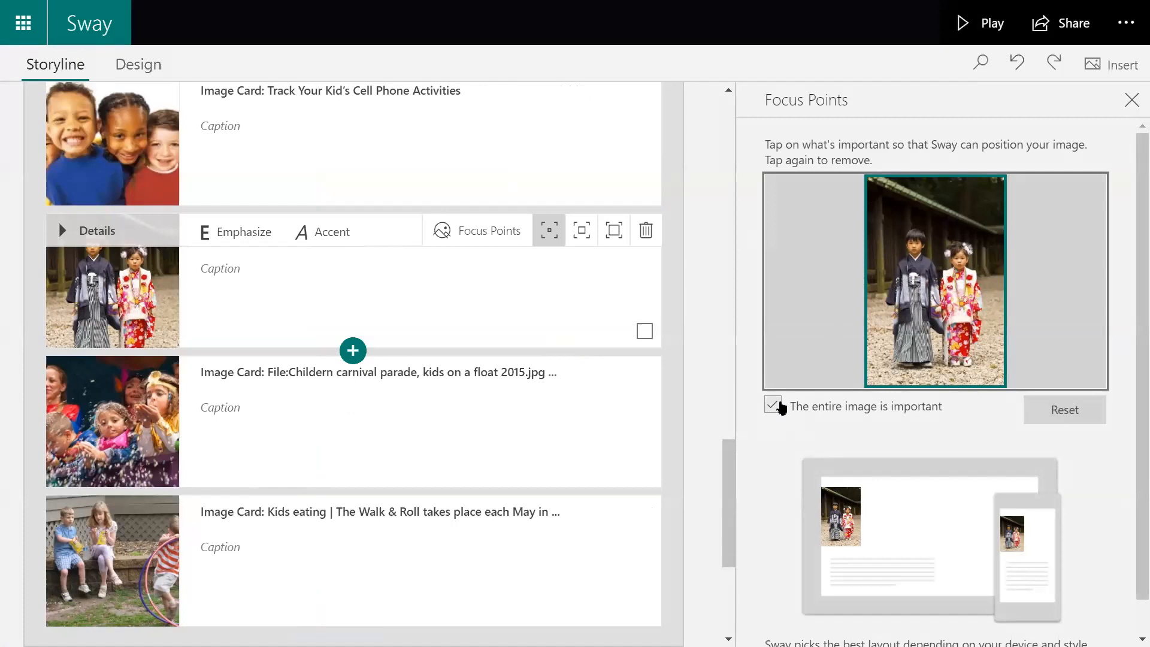
left_click(772, 404)
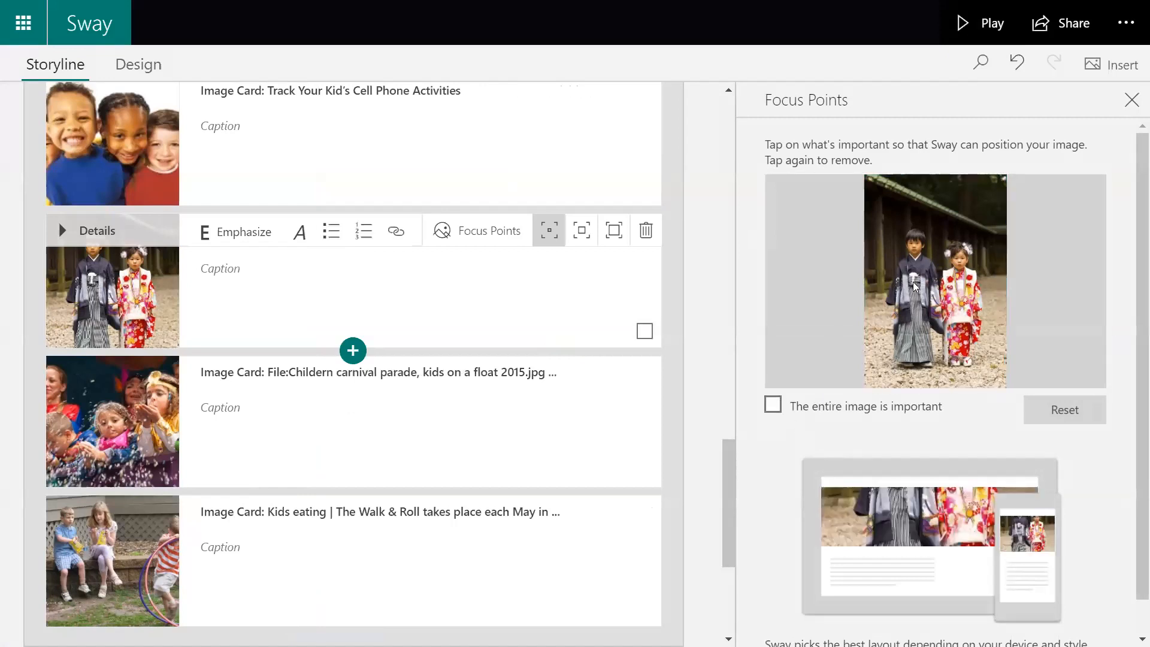
left_click(911, 255)
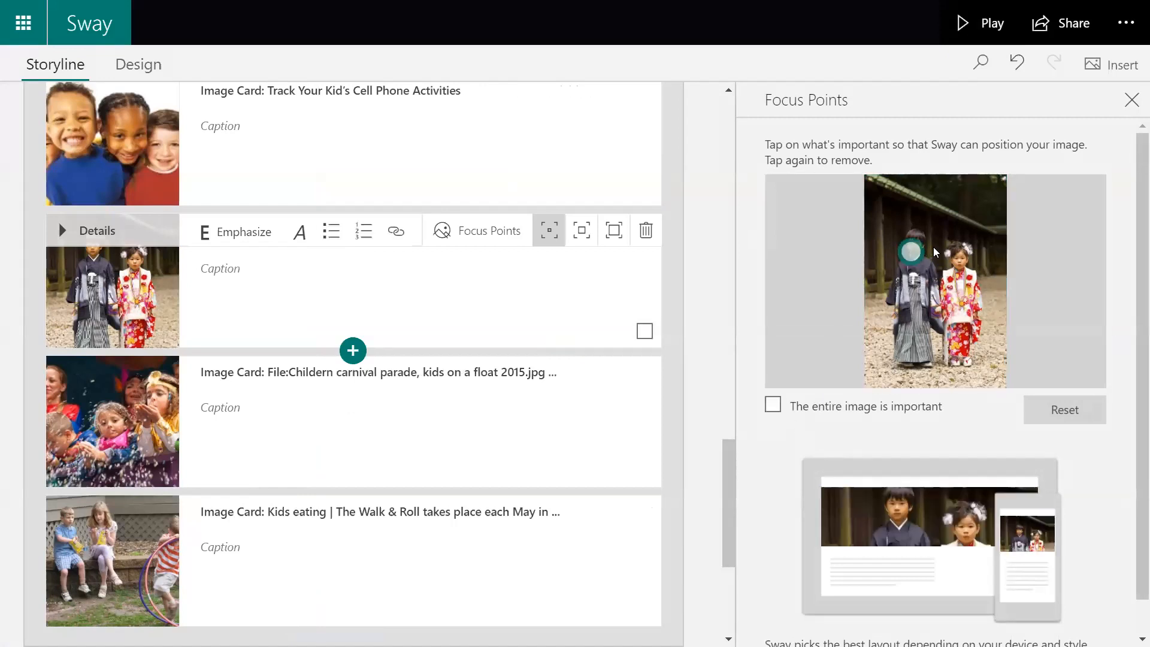
left_click(956, 257)
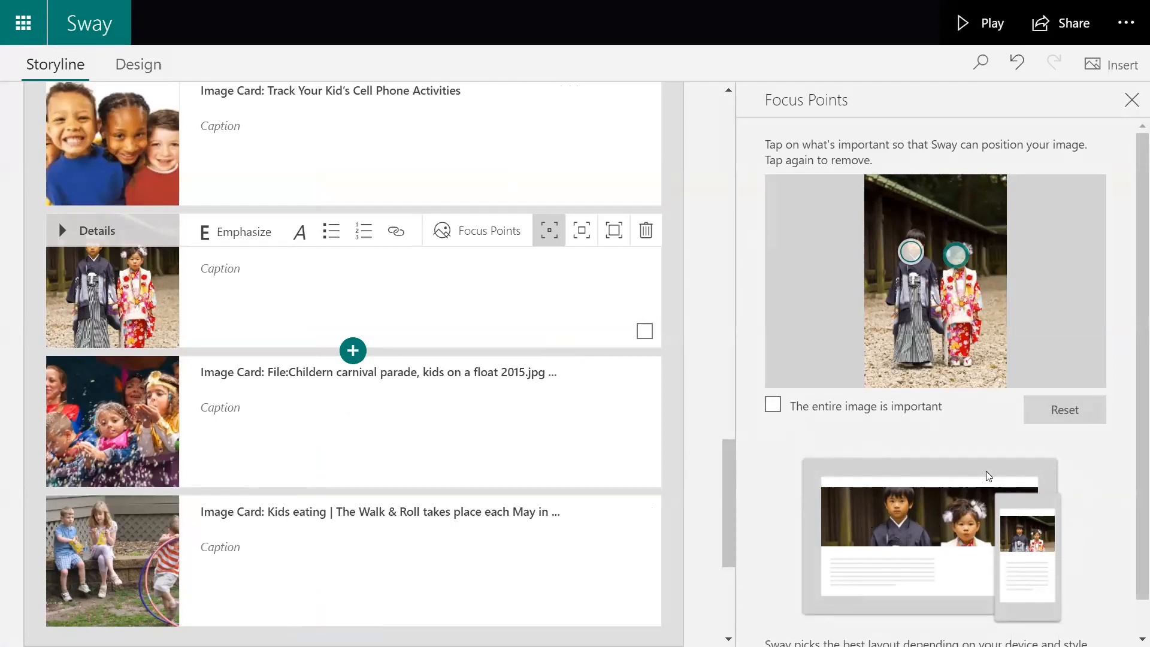
Step: Add focus points on both children's kimonos and above their heads, and finish by marking the entire image as important again
left_click(914, 287)
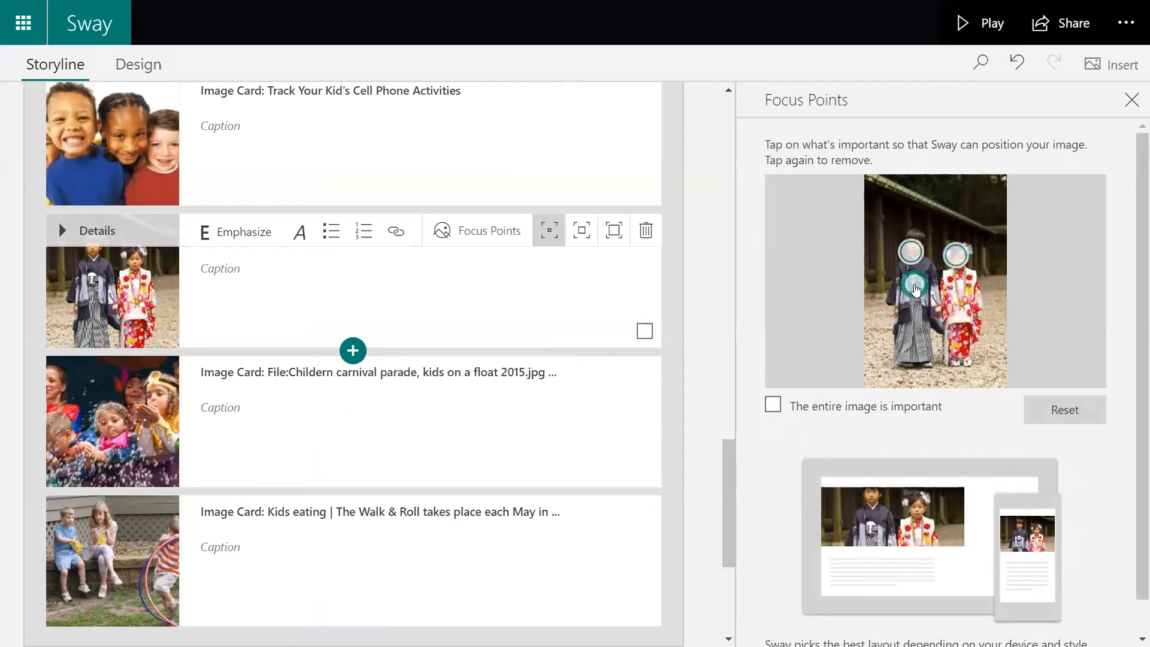
left_click(907, 221)
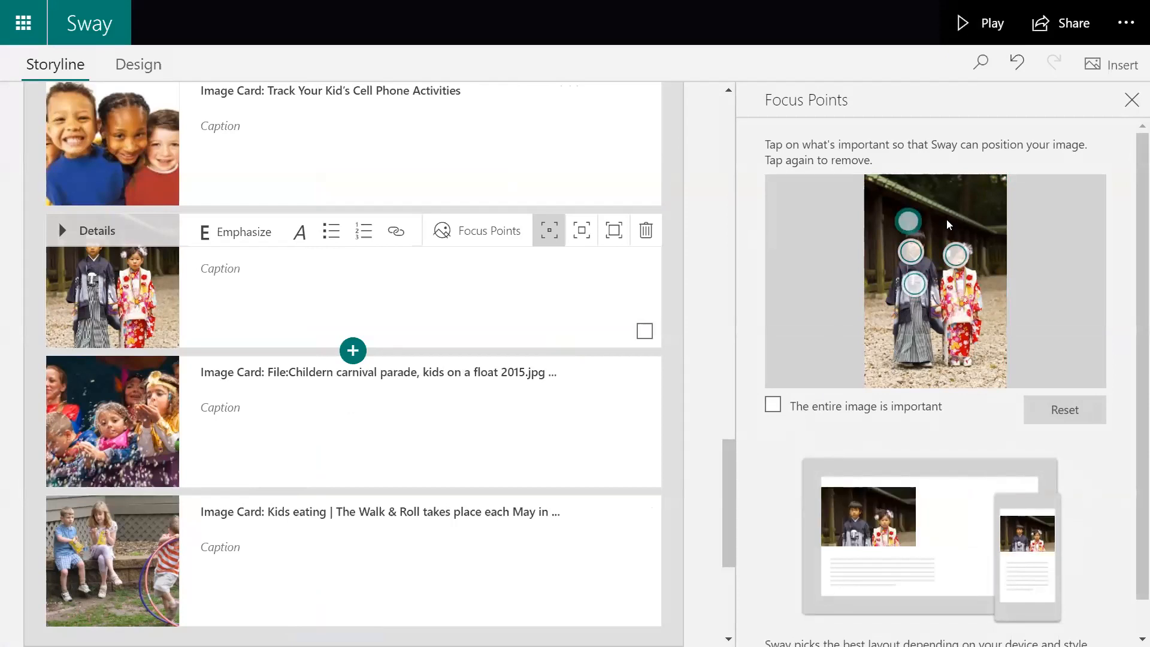
left_click(947, 220)
left_click(973, 286)
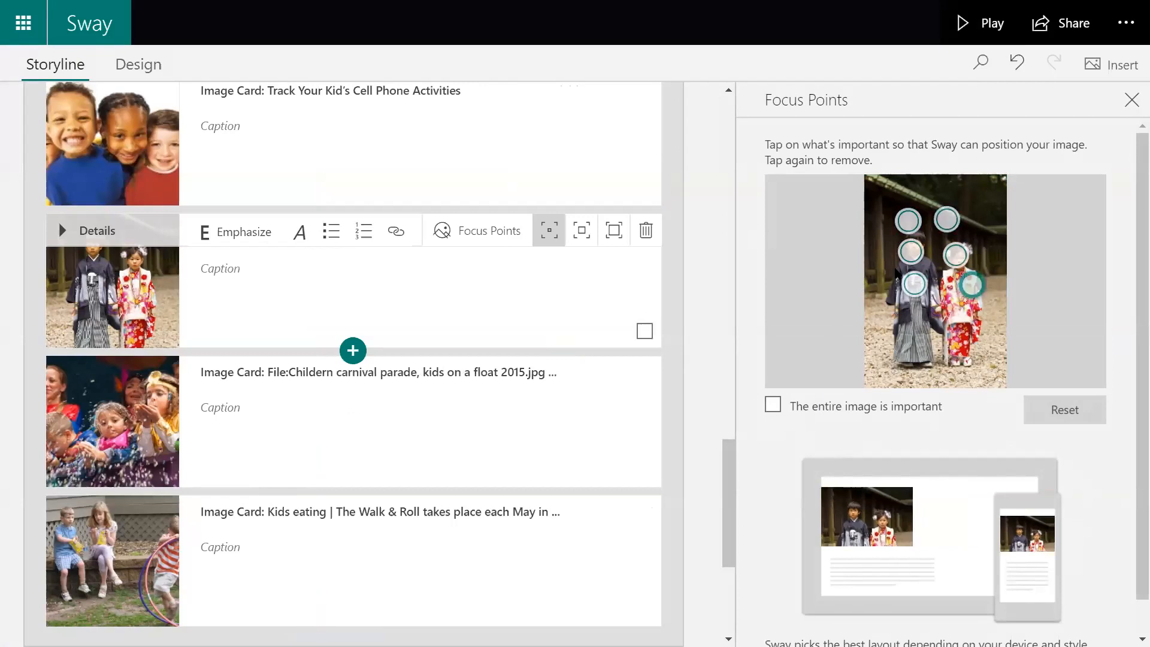
left_click(774, 407)
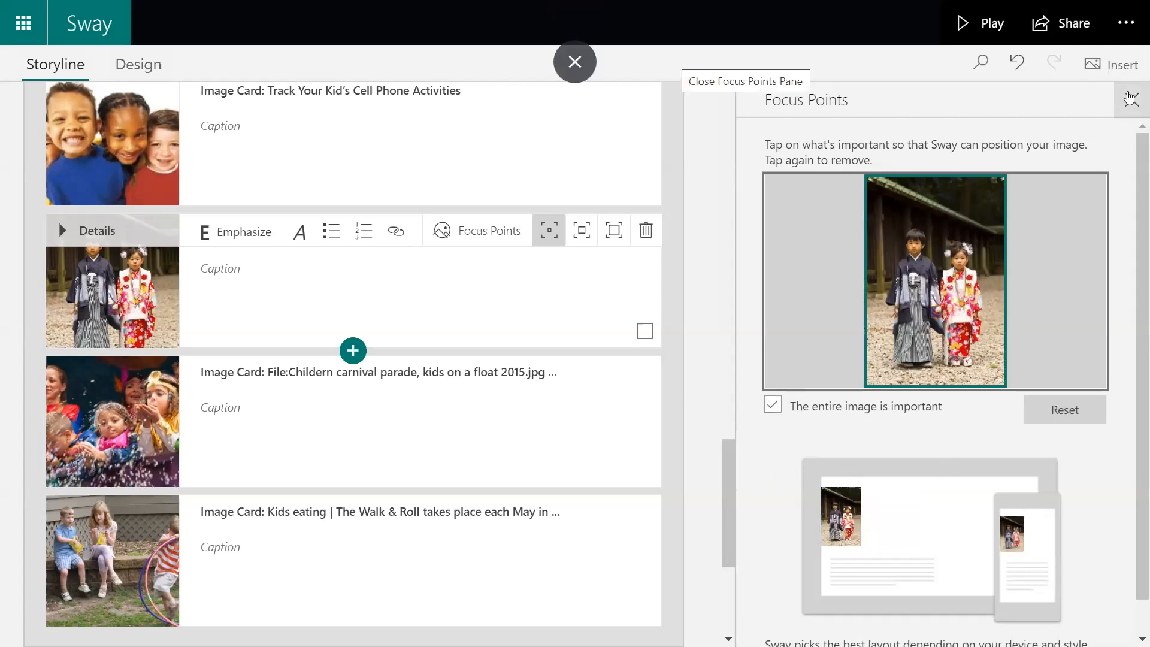
left_click(1127, 96)
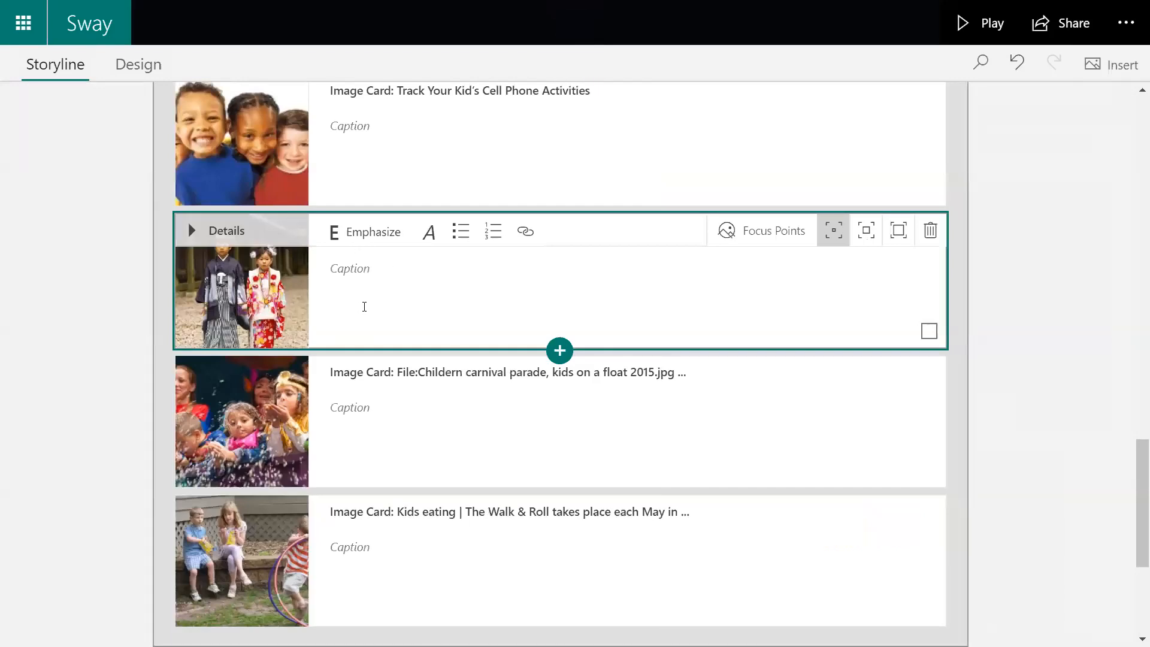
Step: Insert a video card below the "Click on the video for more information." heading in section 4
scroll(523, 506, "down", 1)
scroll(523, 507, "down", 3)
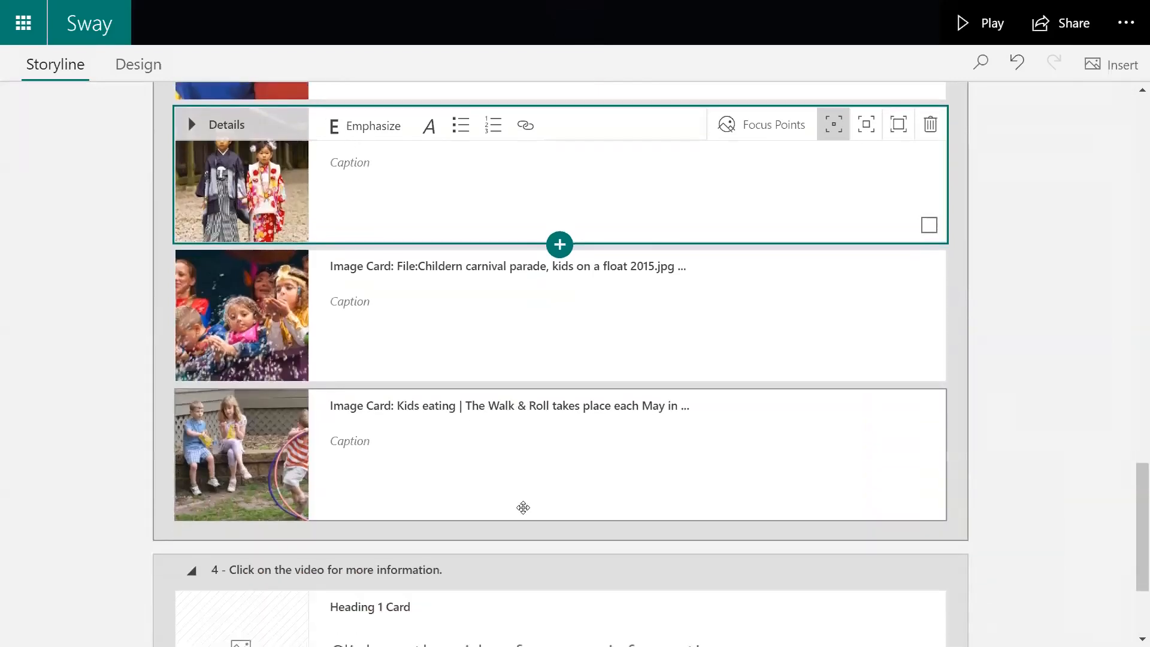
scroll(523, 507, "down", 2)
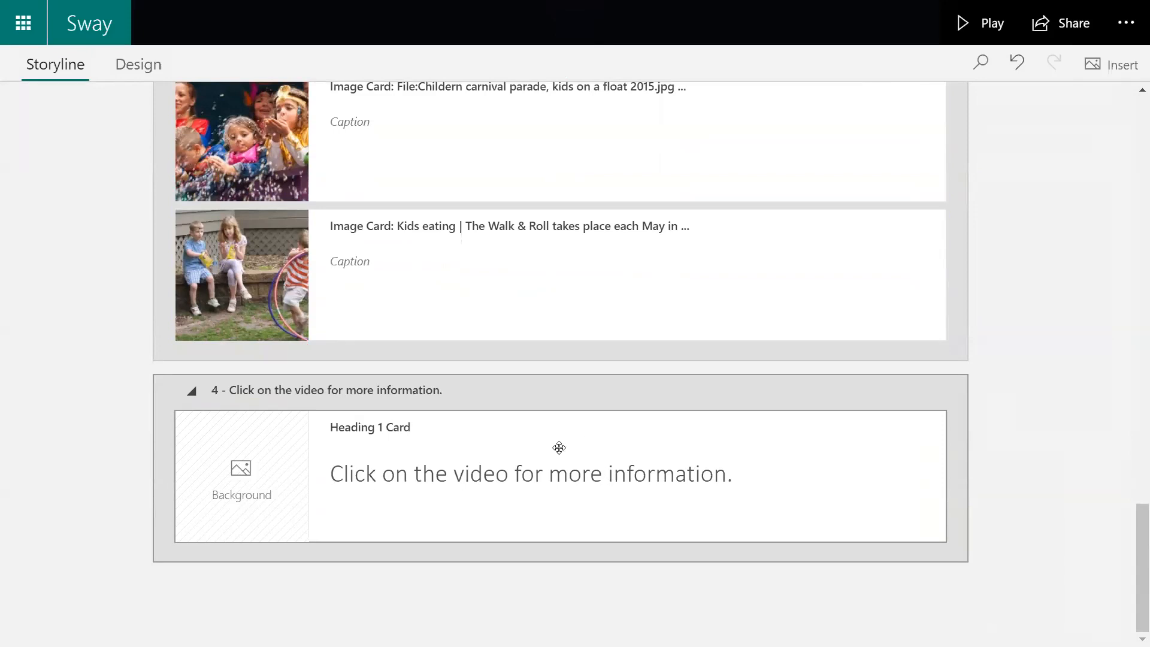
left_click(542, 482)
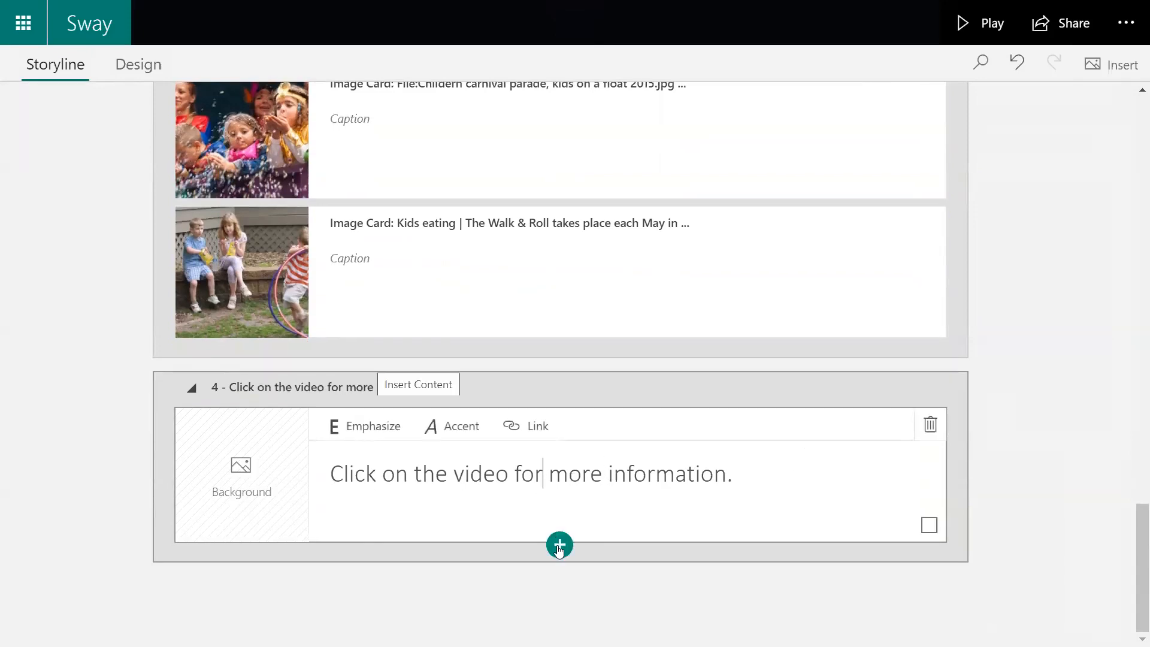
left_click(559, 546)
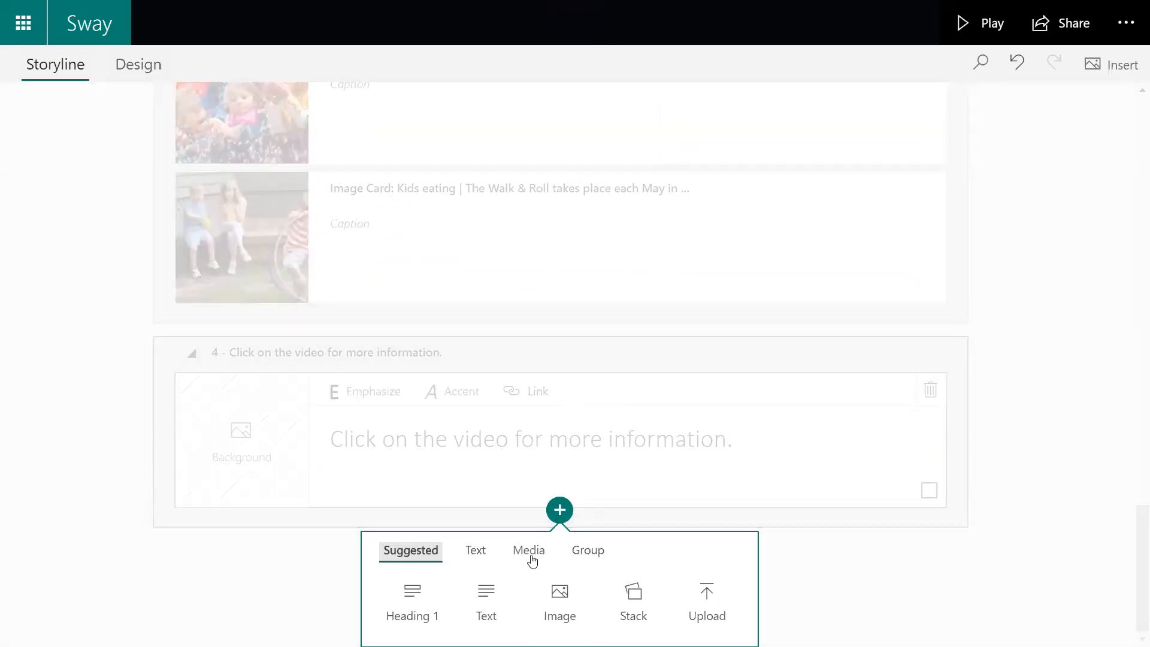
left_click(531, 558)
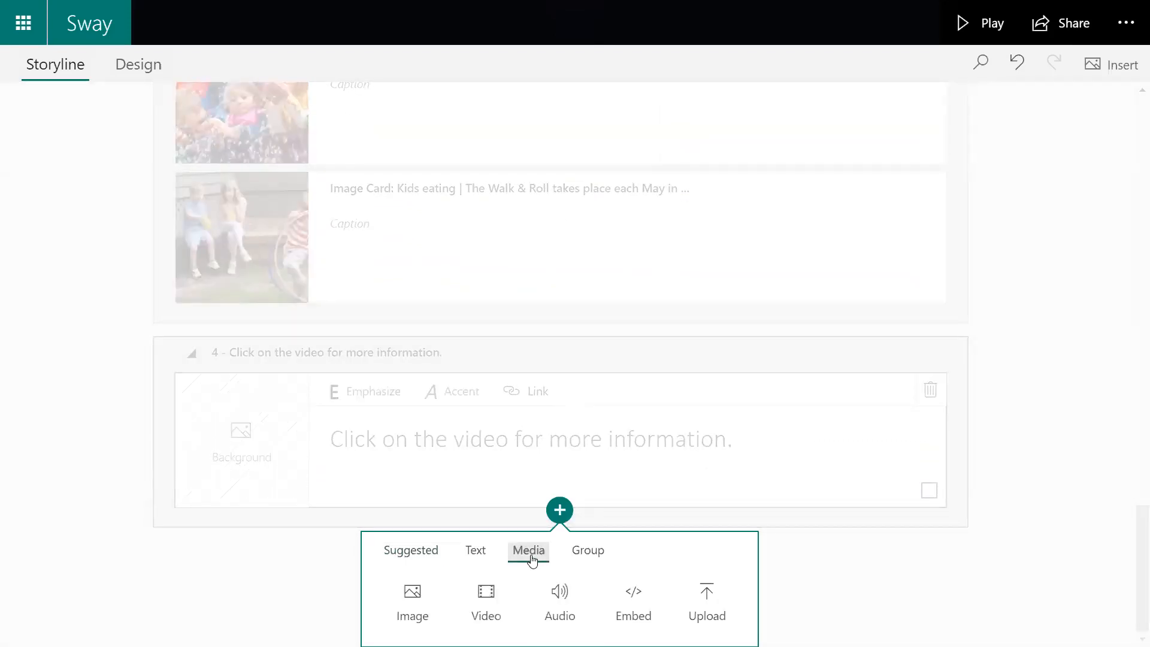
left_click(490, 614)
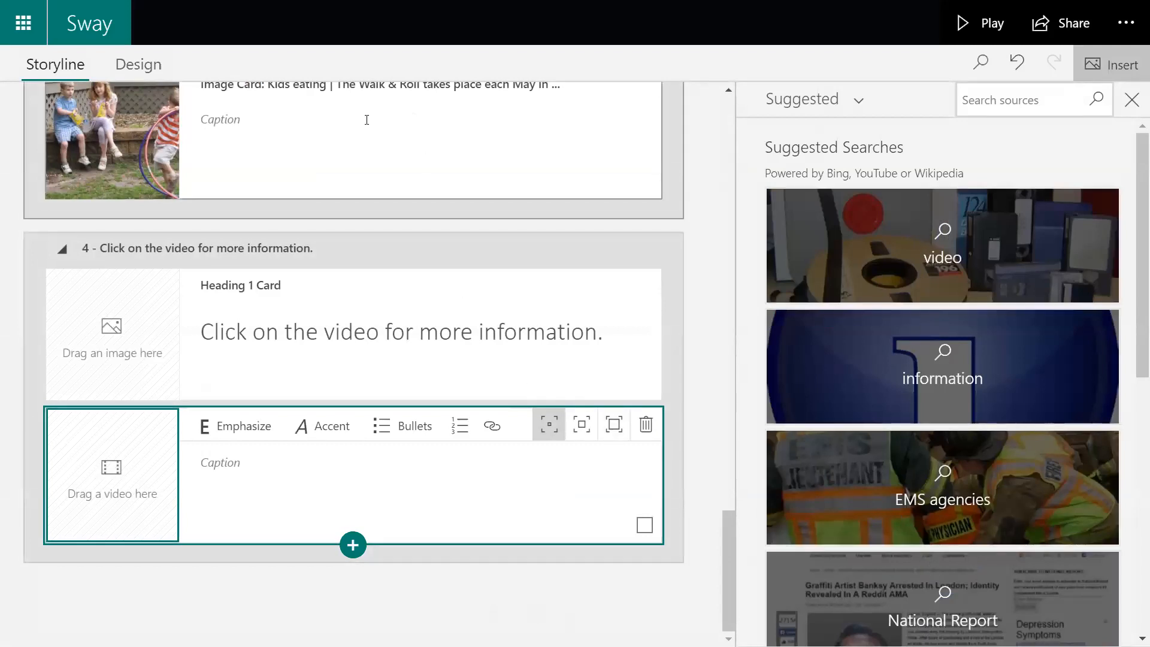
Step: Choose YouTube as the media source and search it for "EMS Annual Data Collection 2019"
left_click(859, 100)
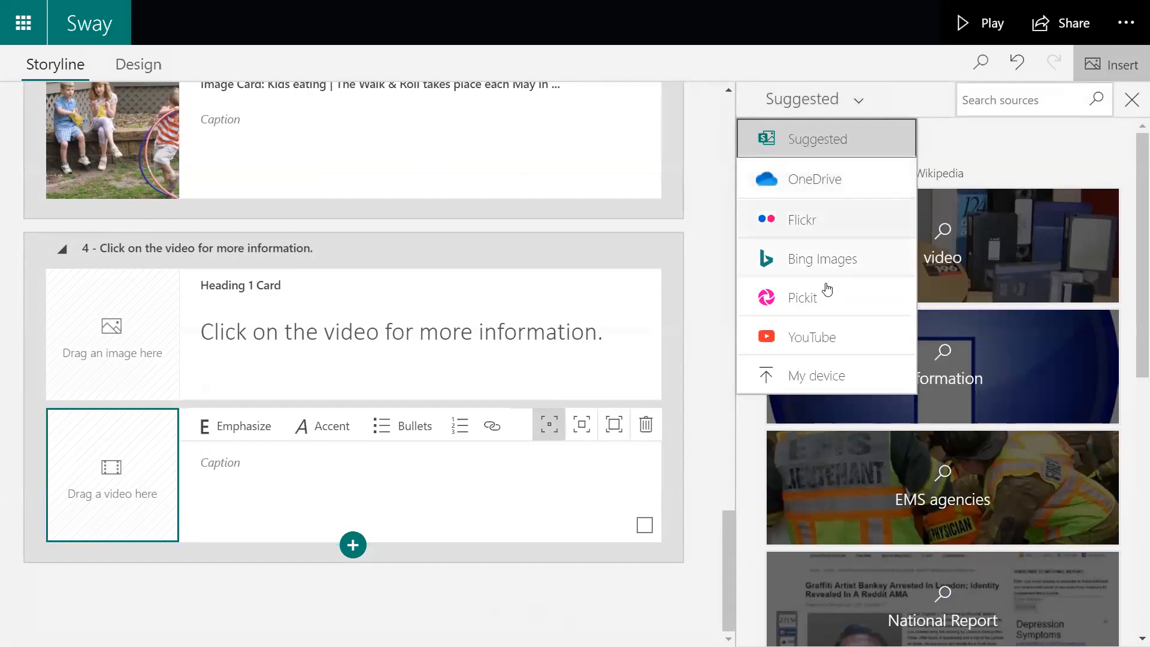
left_click(812, 341)
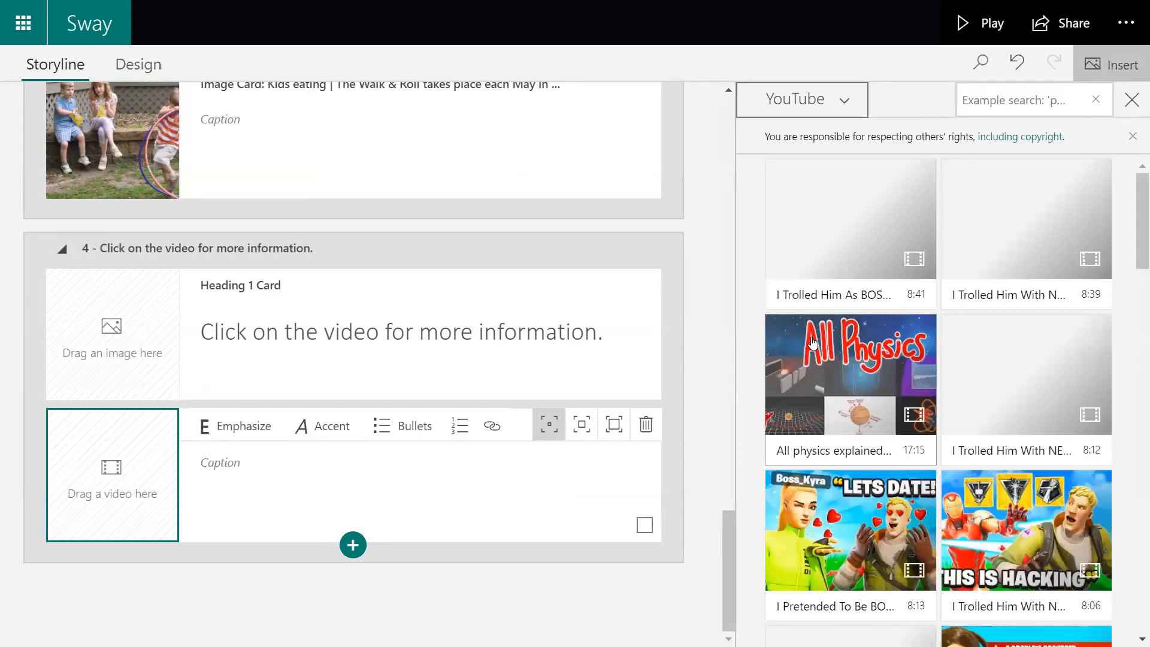
left_click(975, 102)
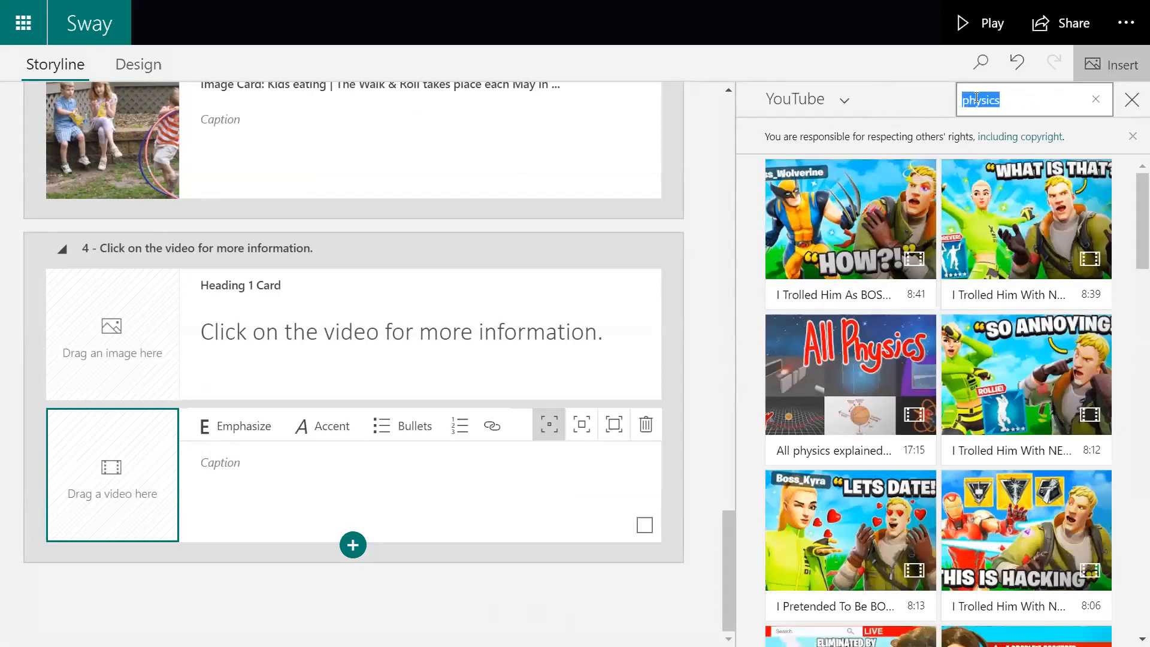
type("EMS")
key("BackSpace")
key("BackSpace")
key("BackSpace")
type("EMS Annual ")
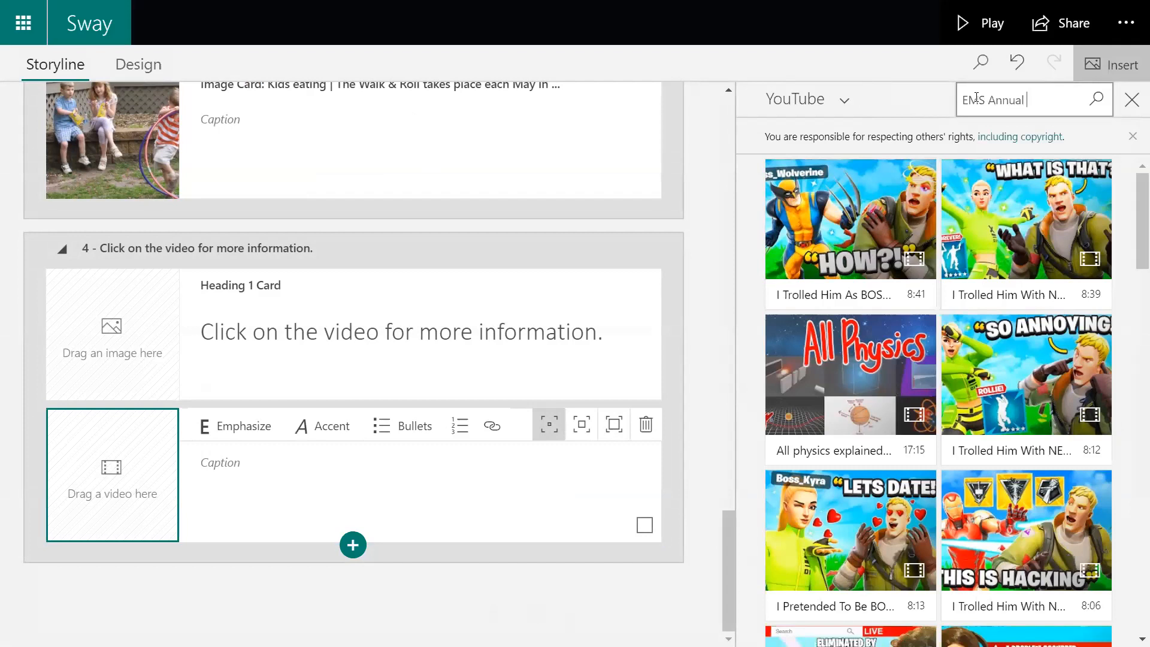
type("Data Collection 2019")
key("Return")
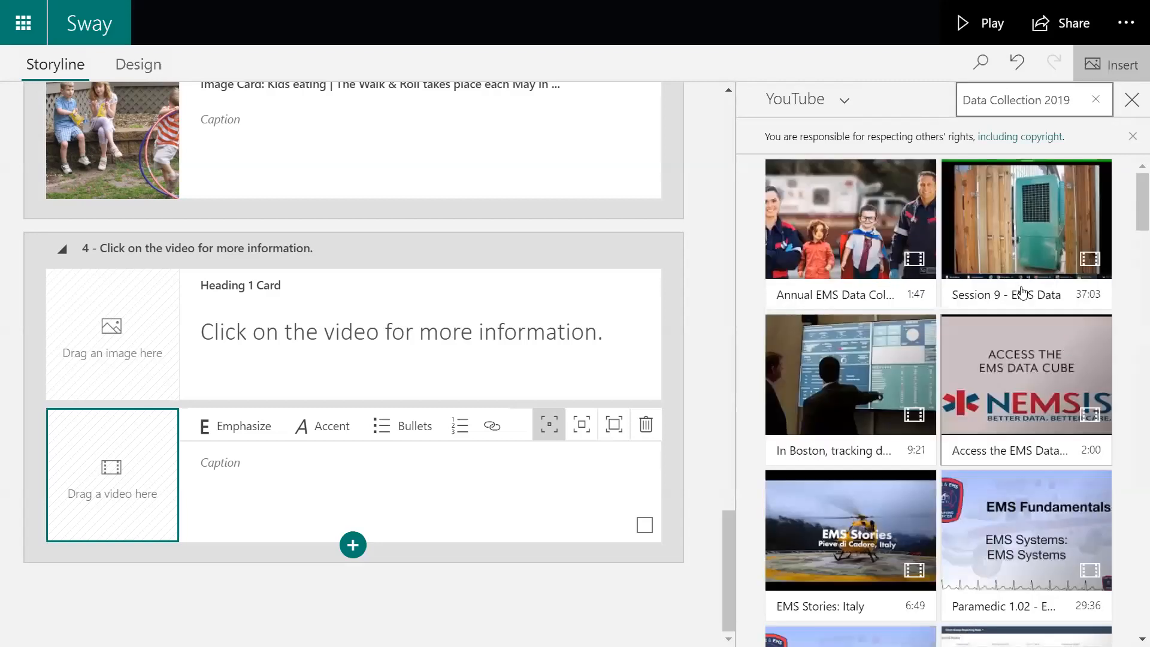
Step: Add the 1:47 "Annual EMS Data Collection 2020" video to the empty video card and close the media search
left_click(891, 230)
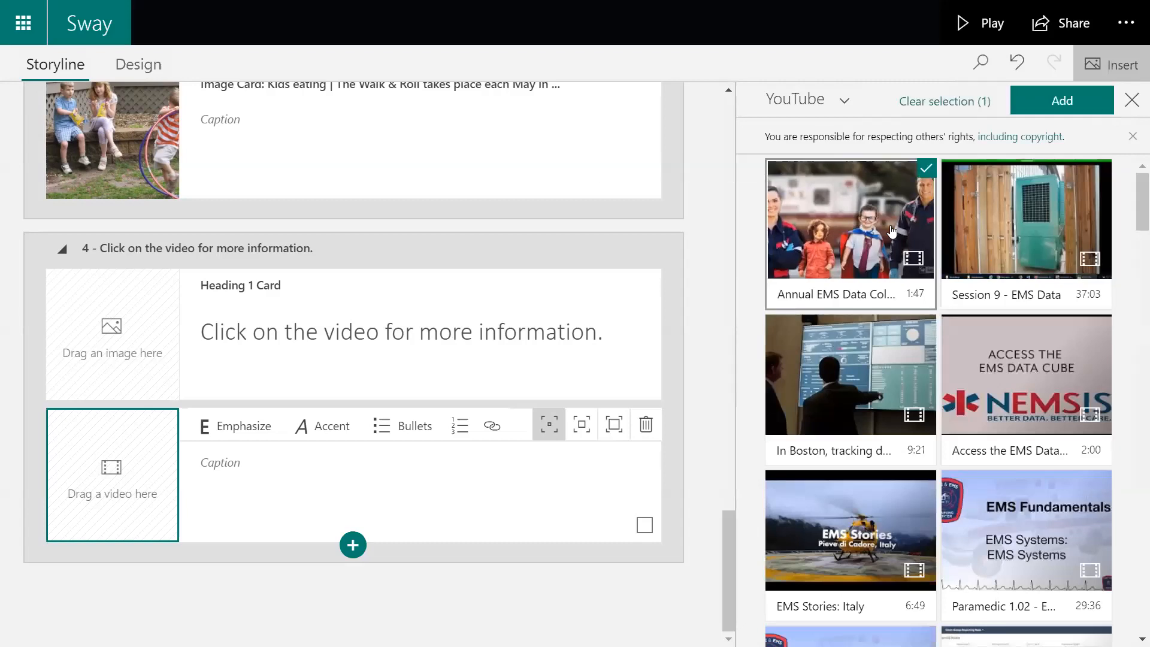
left_click(1050, 98)
left_click(1072, 101)
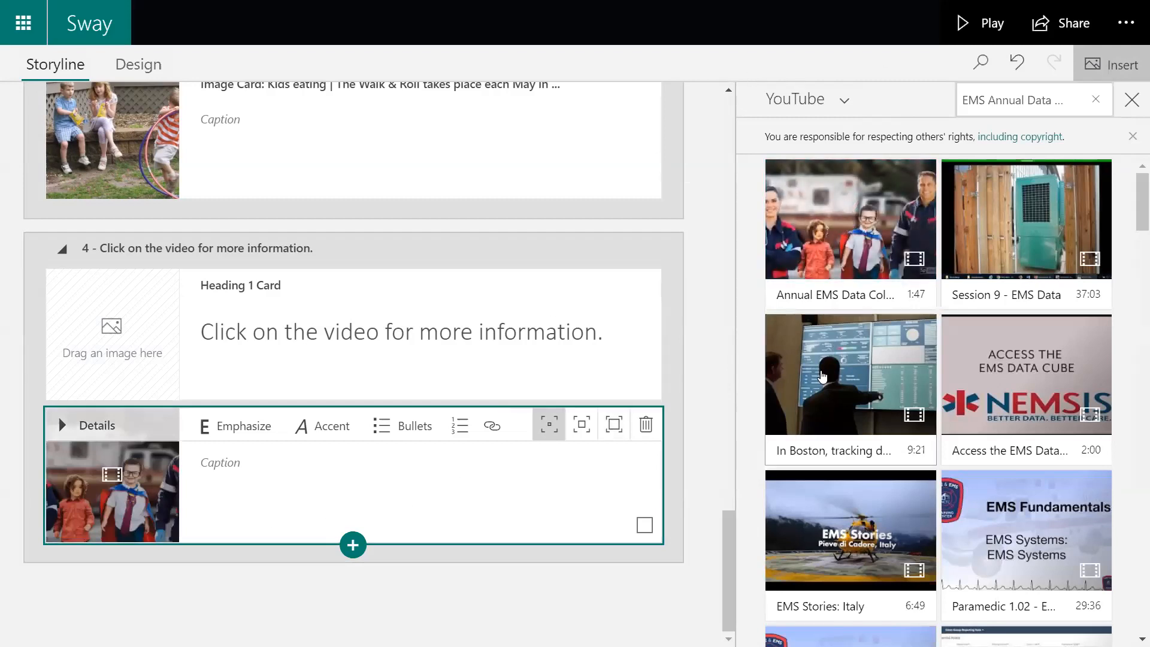
left_click(1132, 101)
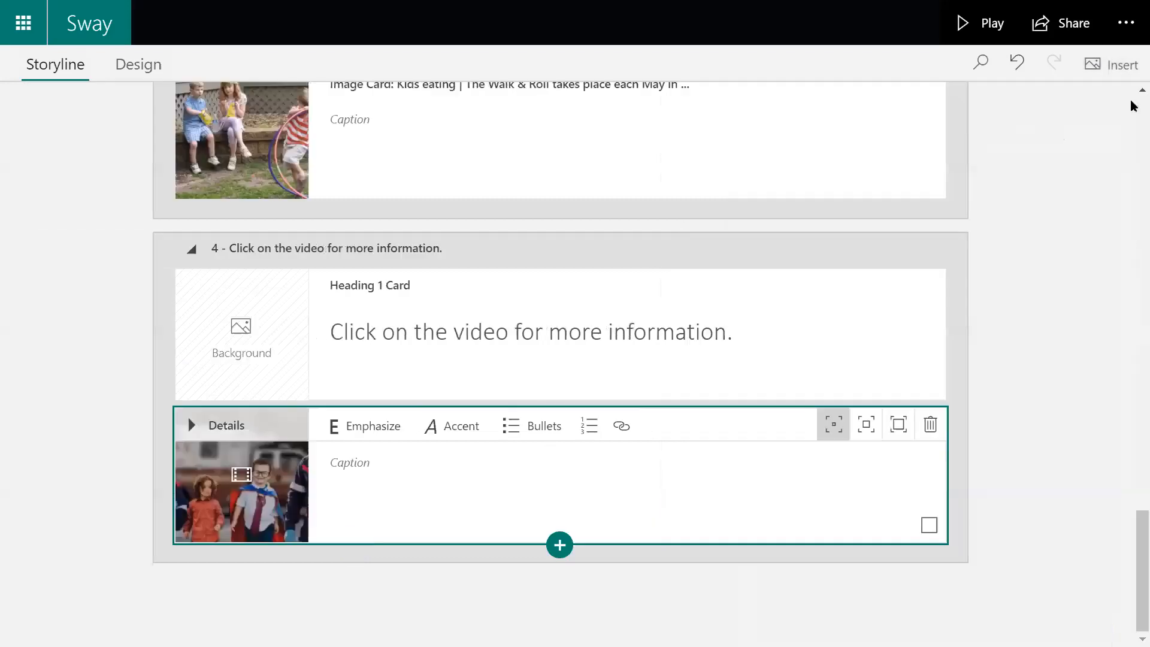
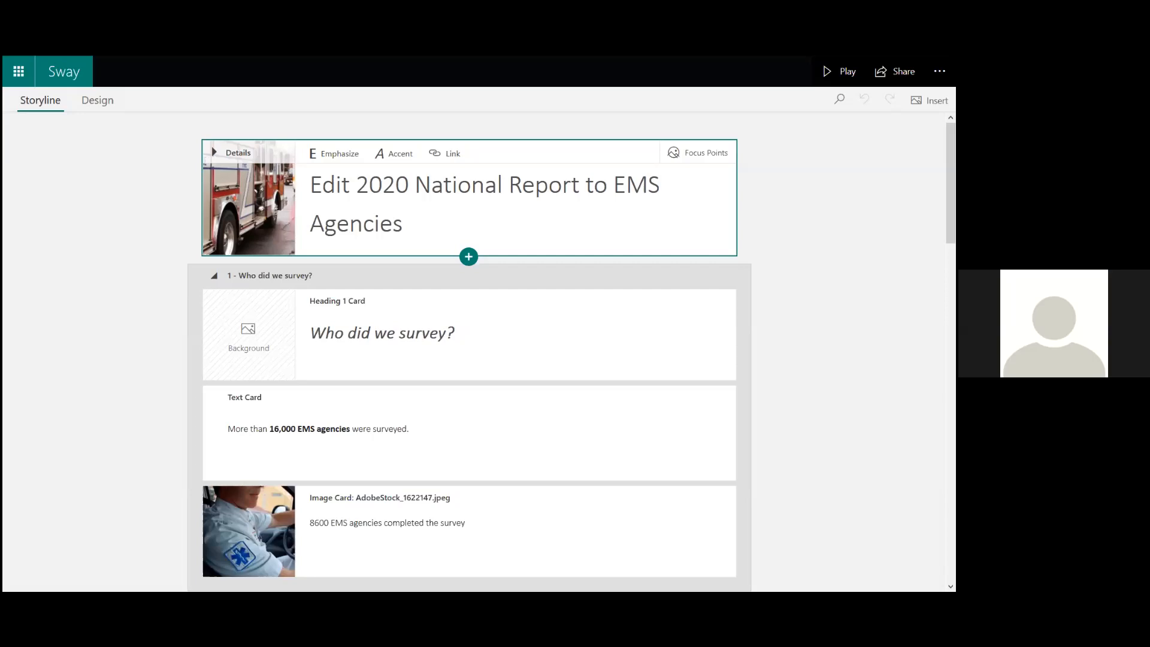
Step: Examine the group card types available for insertion after the video section, such as Grid, Comparison, Stack and Slideshow
scroll(896, 310, "down", 1)
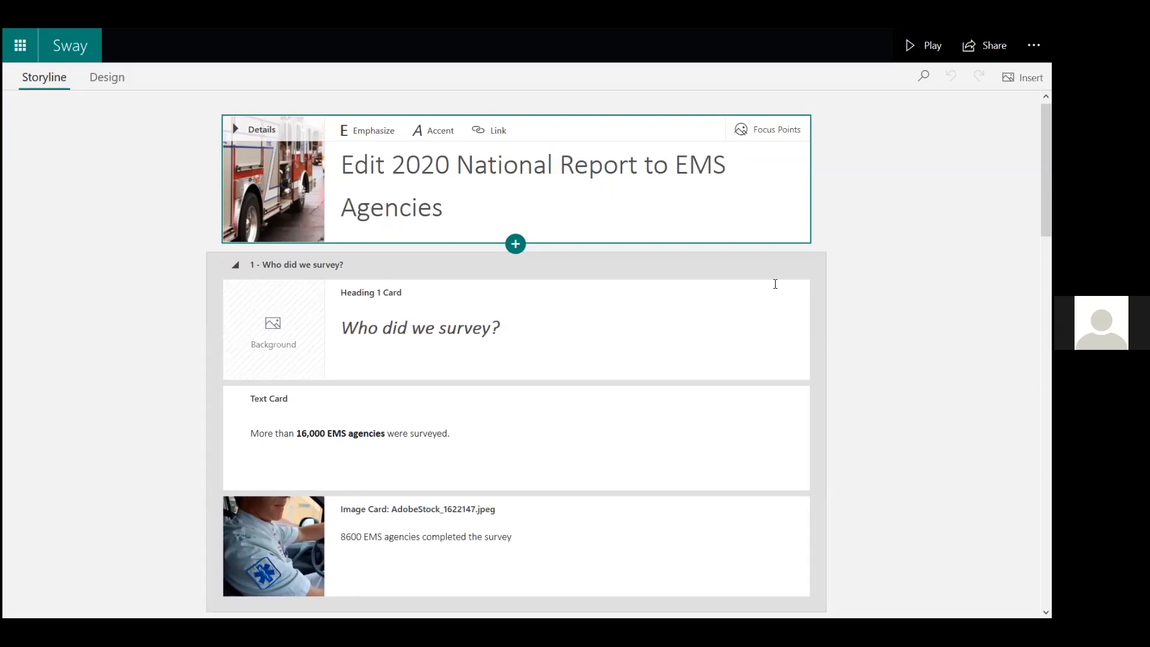
scroll(790, 348, "down", 2)
scroll(790, 348, "down", 15)
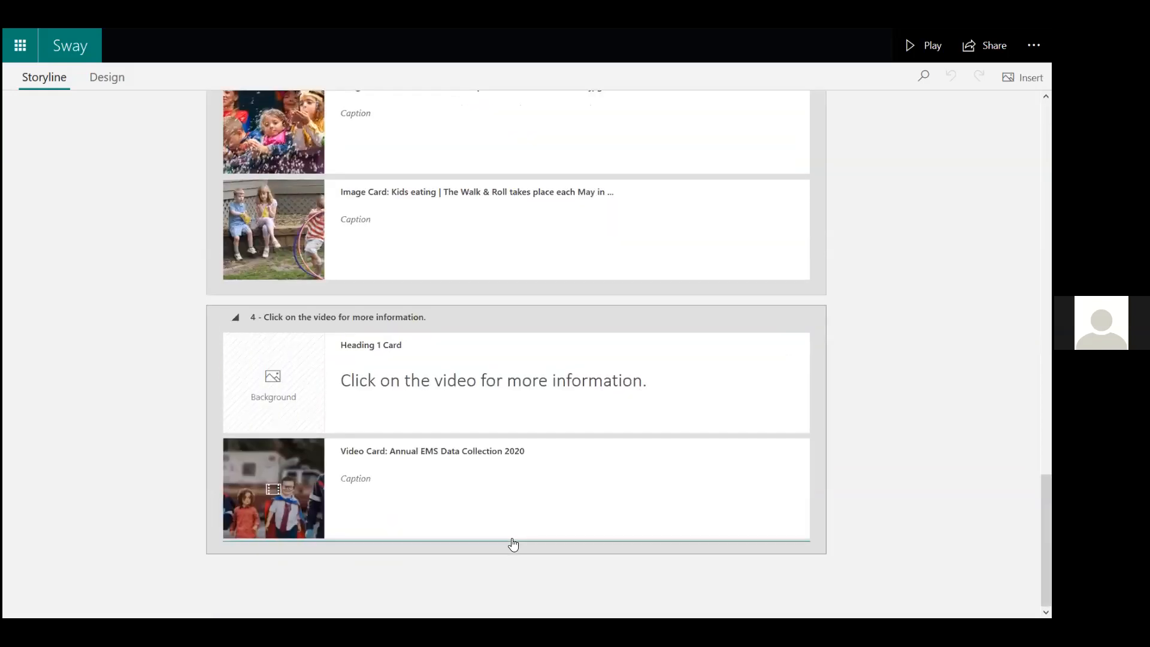
left_click(512, 555)
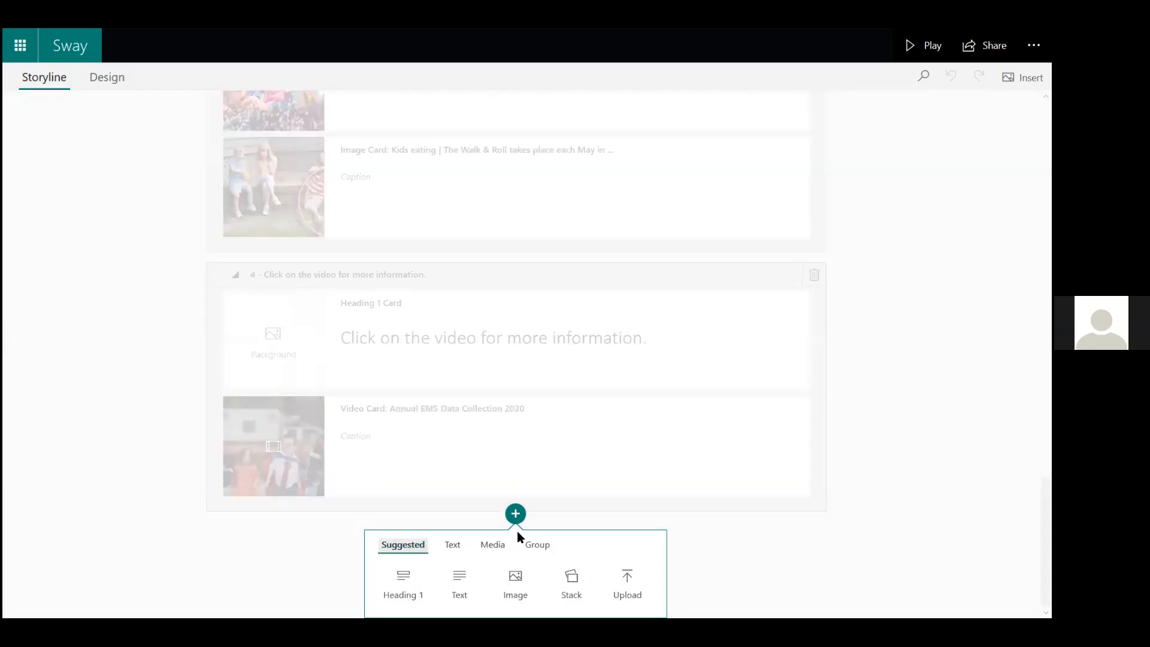
left_click(537, 549)
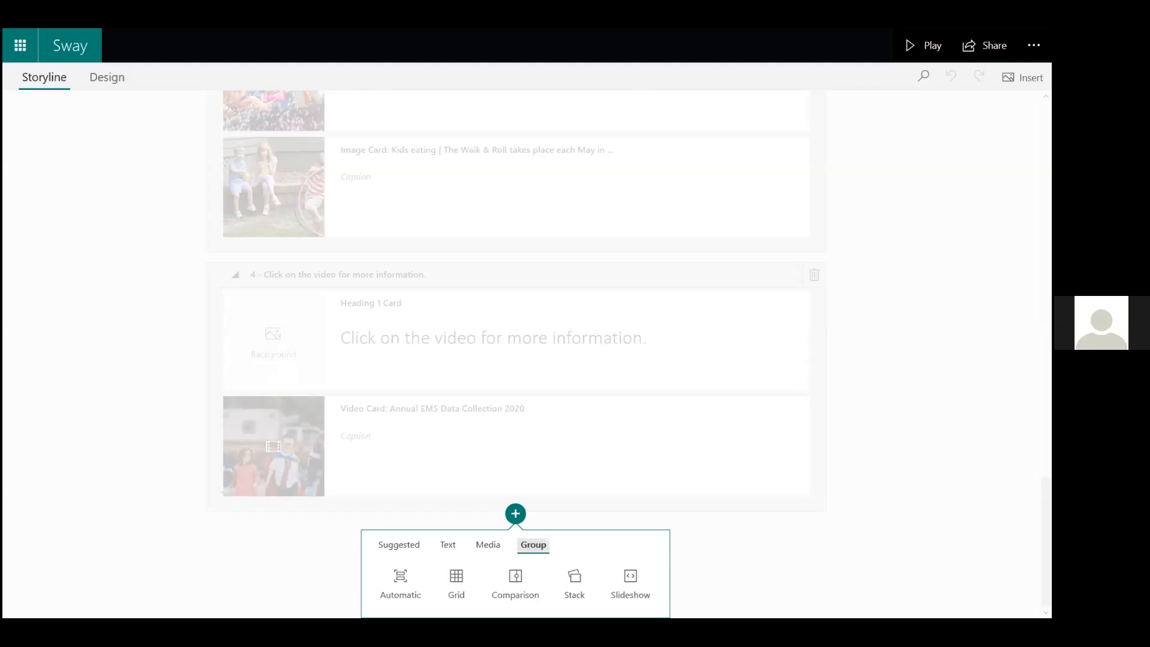
left_click(515, 339)
Step: Select the whole "Why do we survey EMS agencies?" section and examine its text and image cards
scroll(515, 354, "up", 8)
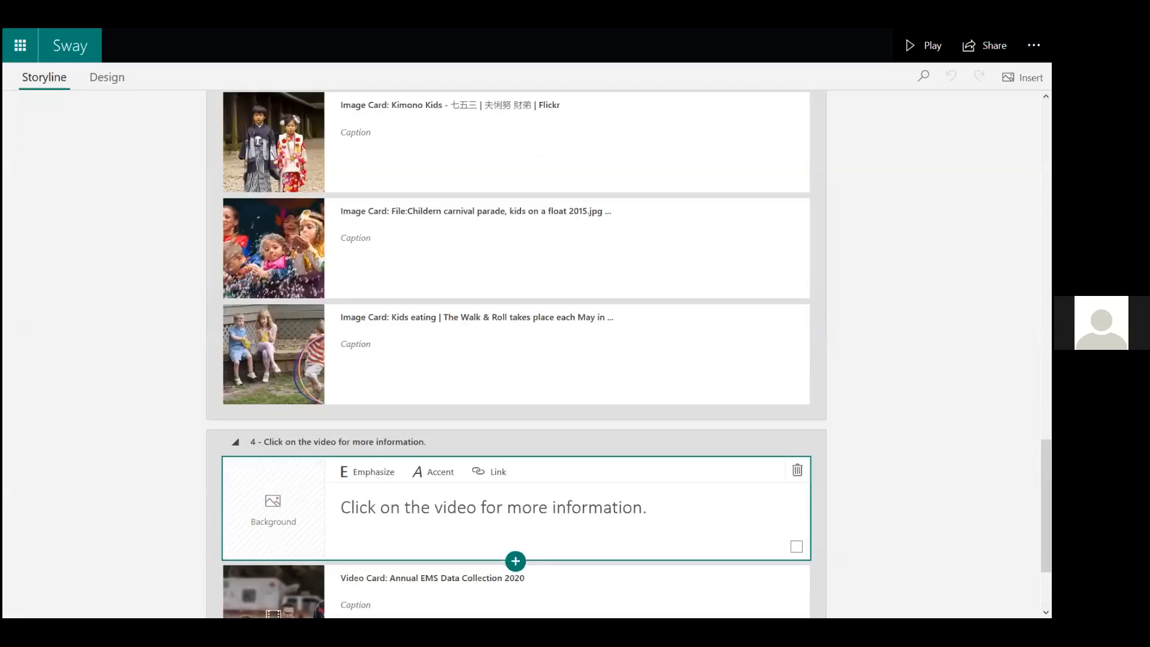
scroll(516, 354, "up", 4)
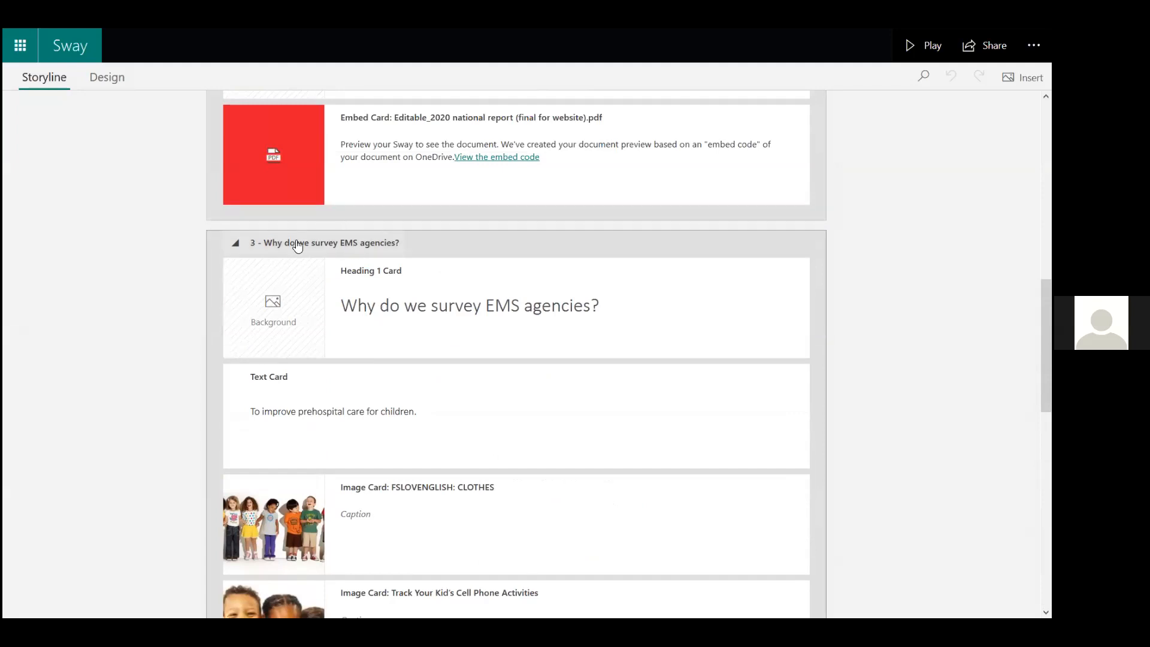
left_click(490, 242)
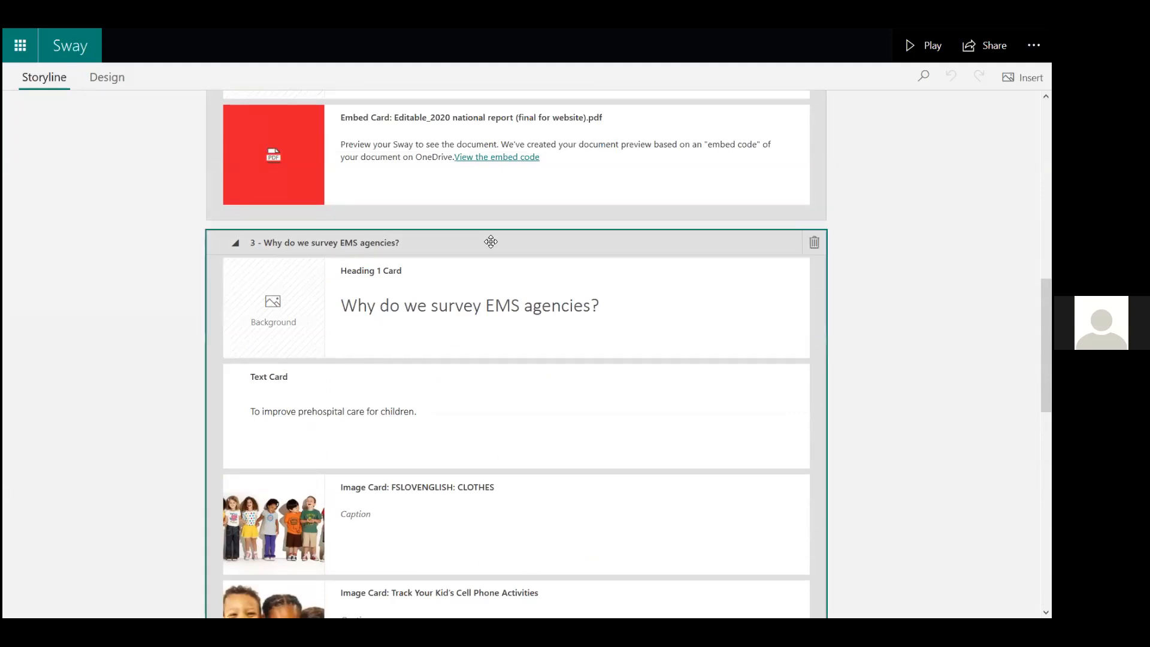
scroll(548, 277, "down", 1)
scroll(547, 277, "down", 6)
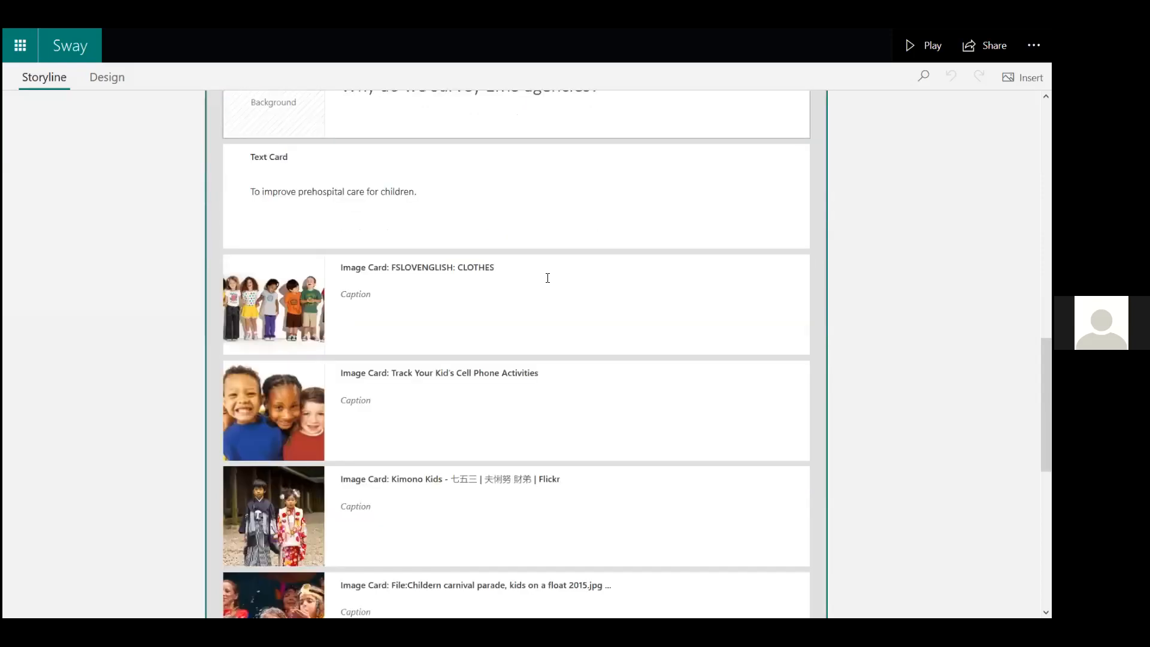
Step: Review which cards of the "Why do we survey EMS agencies?" section could be grouped, from its heading down to its last image card
scroll(547, 277, "up", 1)
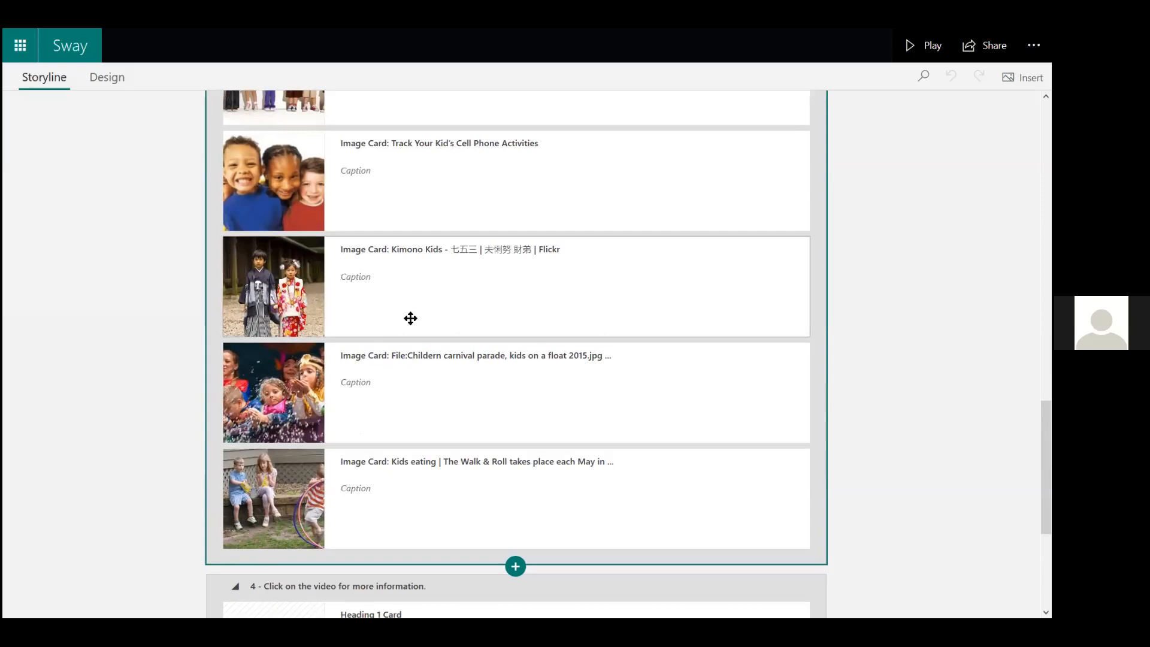
scroll(412, 315, "up", 3)
scroll(412, 266, "up", 2)
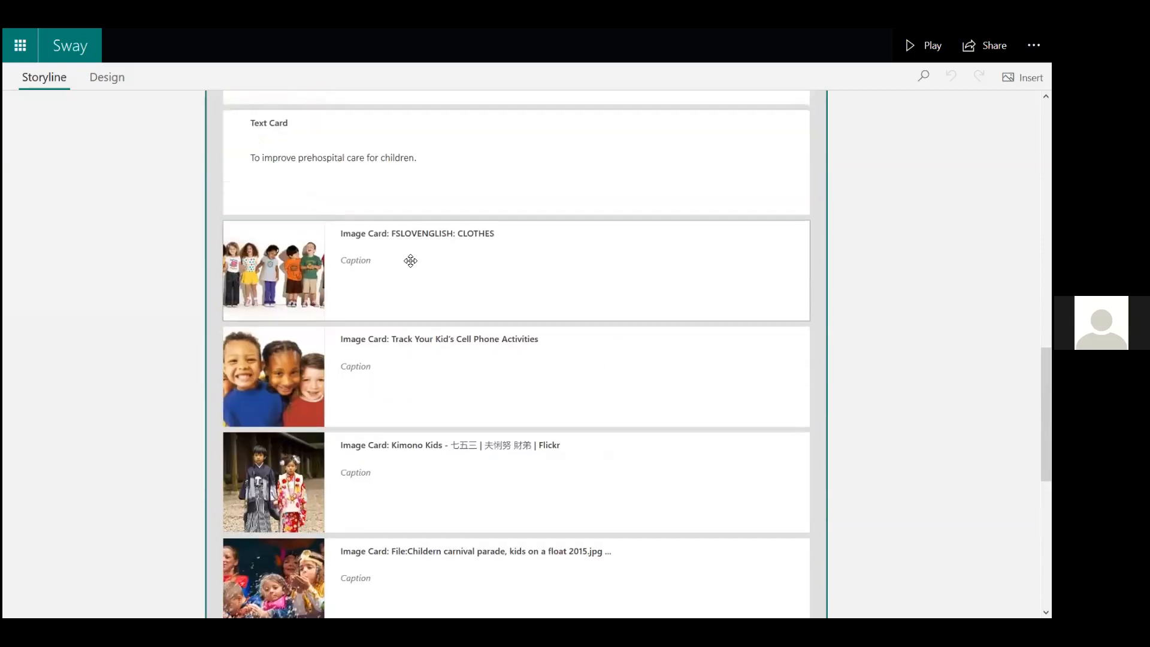
scroll(414, 223, "up", 1)
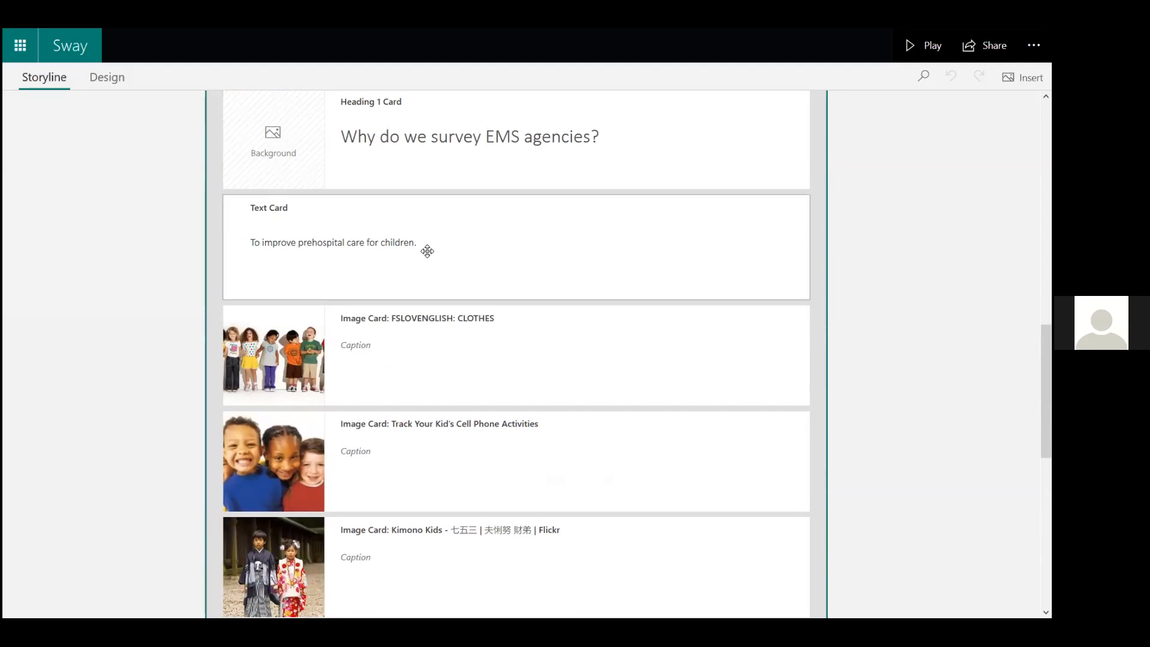
scroll(426, 286, "up", 4)
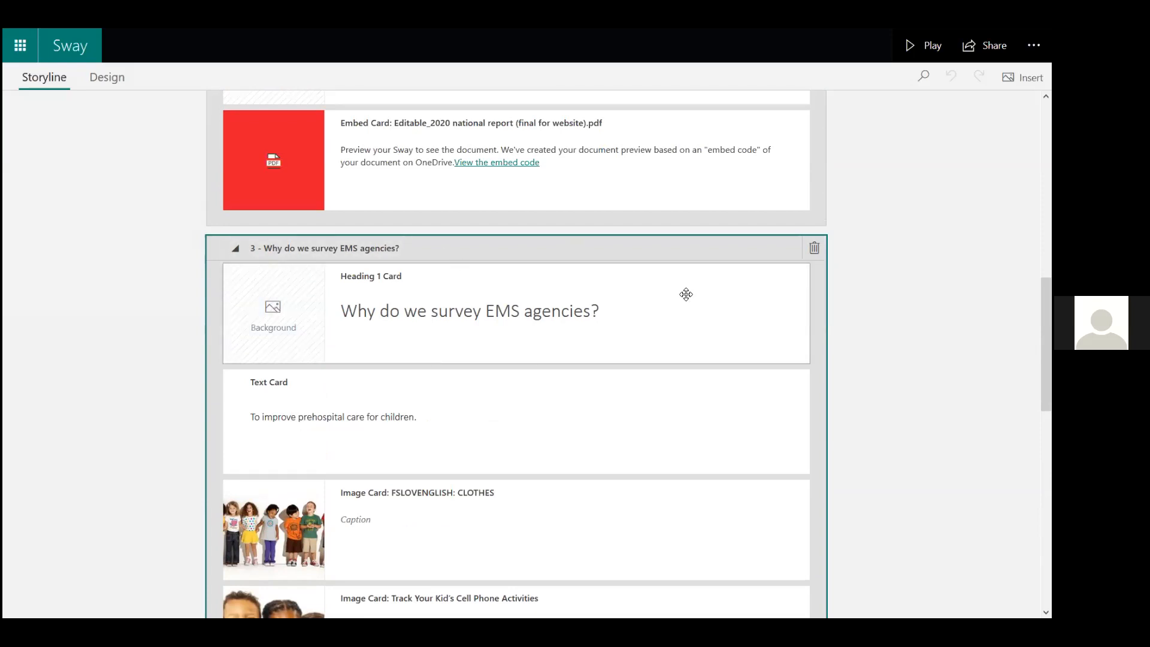
scroll(686, 294, "down", 2)
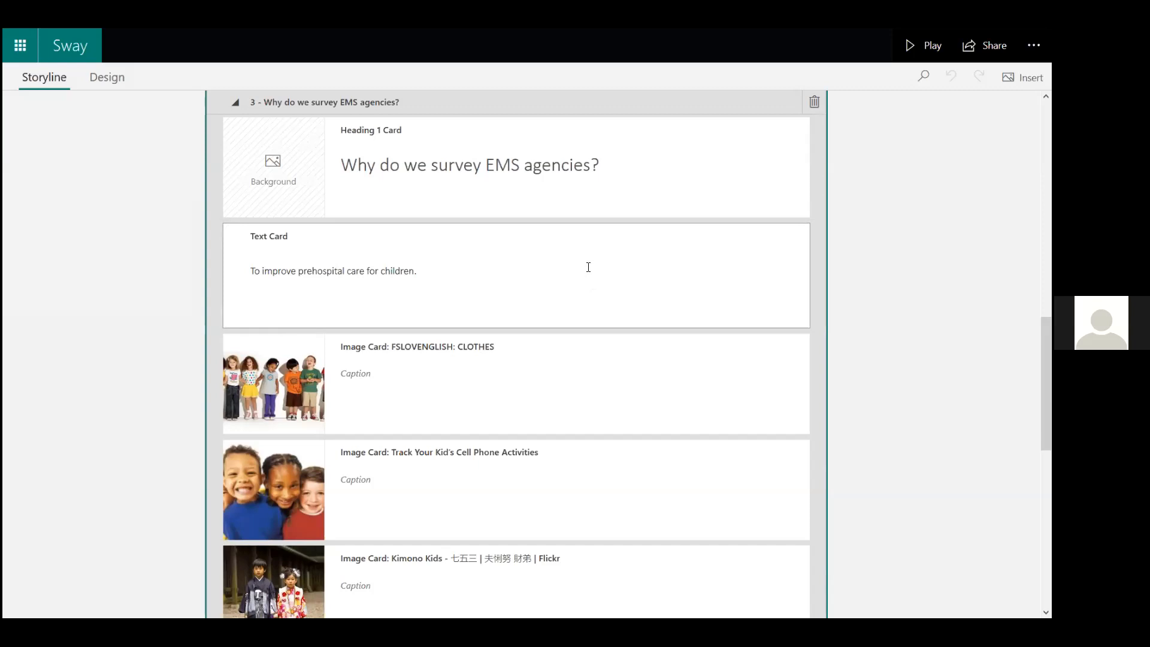
scroll(588, 267, "down", 5)
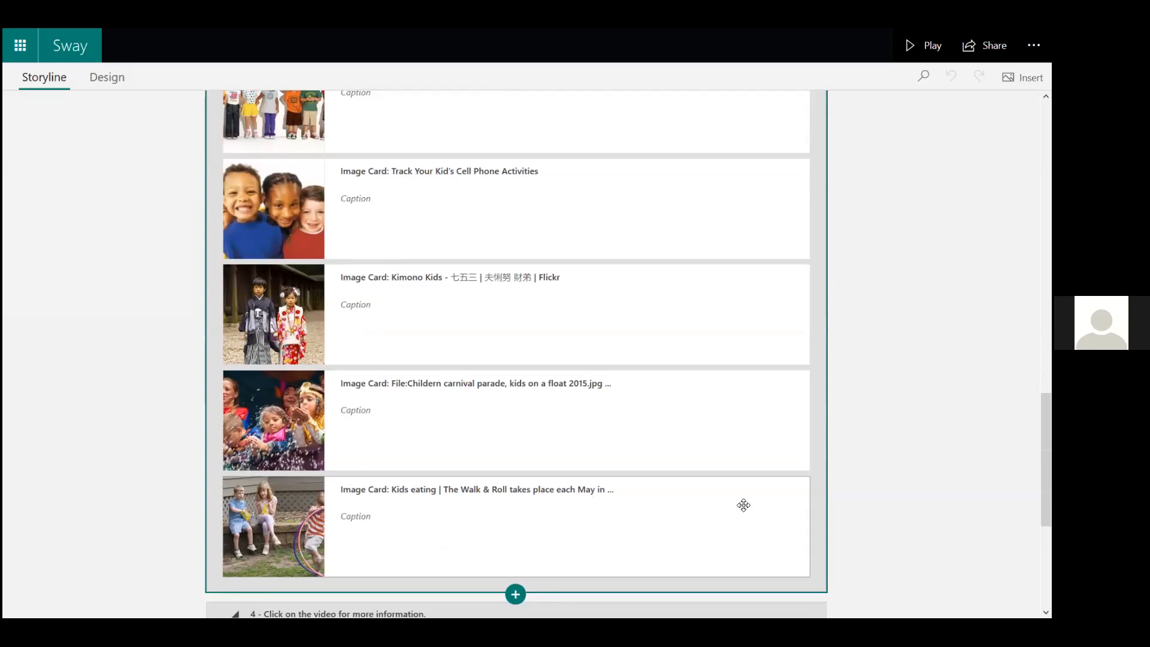
Step: Group the "To improve prehospital care for children." text card with all five image cards of the "Why do we survey EMS agencies?" section
left_click(743, 504)
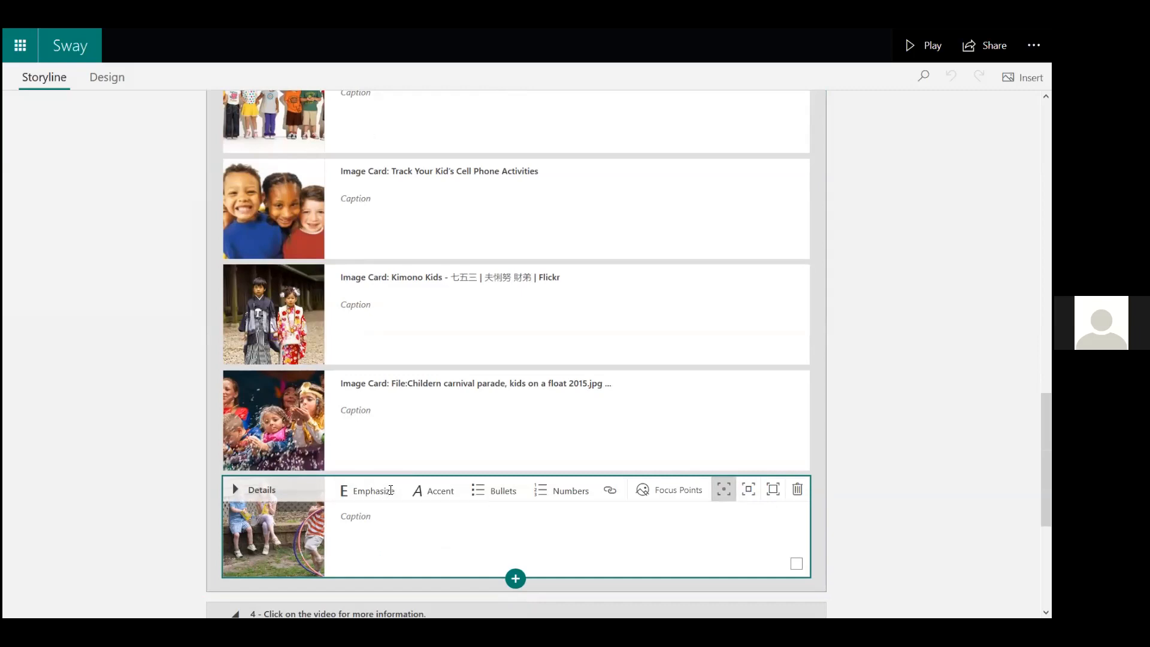
left_click(795, 564)
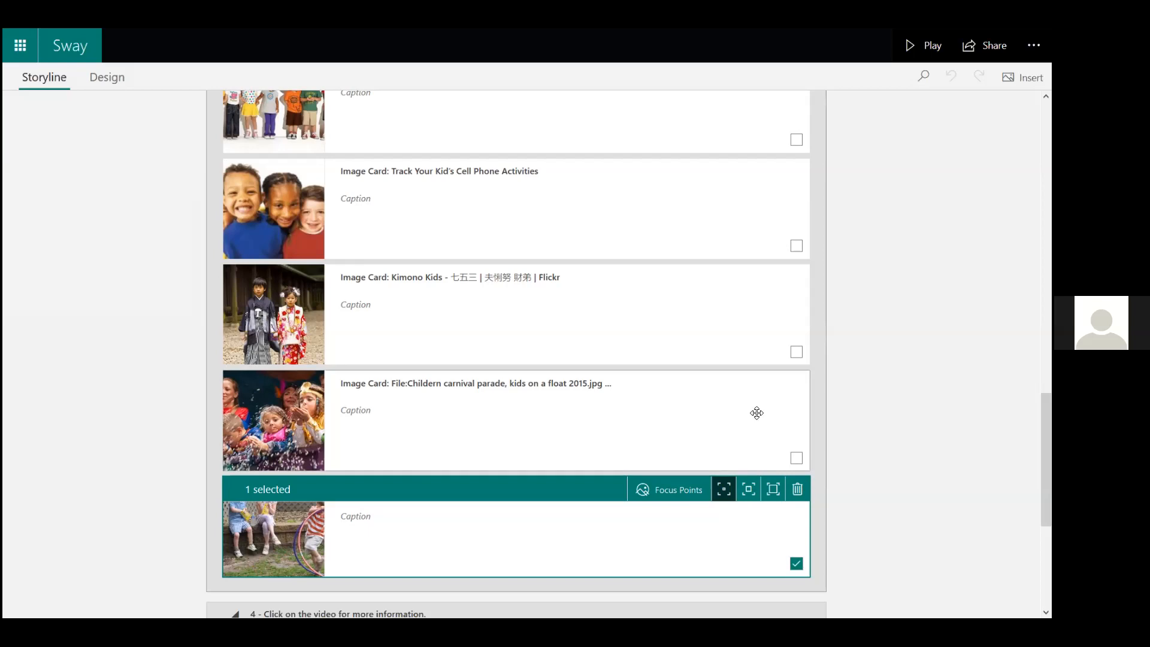
left_click(756, 412, "ctrl")
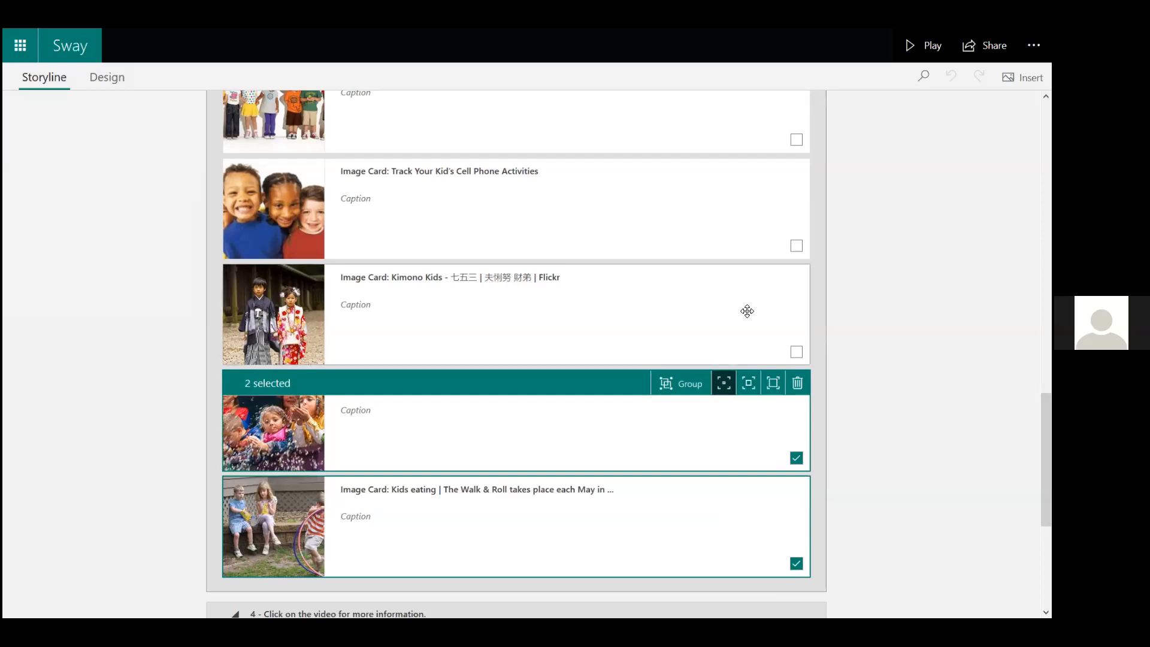
left_click(747, 311, "ctrl")
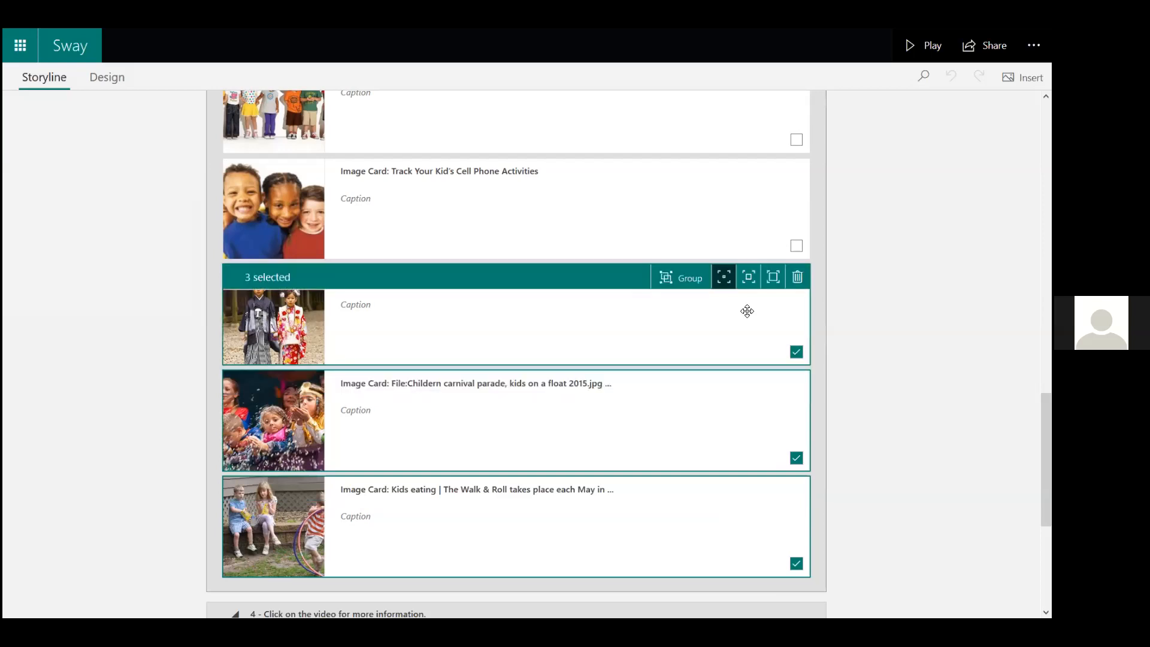
scroll(747, 310, "up", 1)
left_click(747, 311, "ctrl")
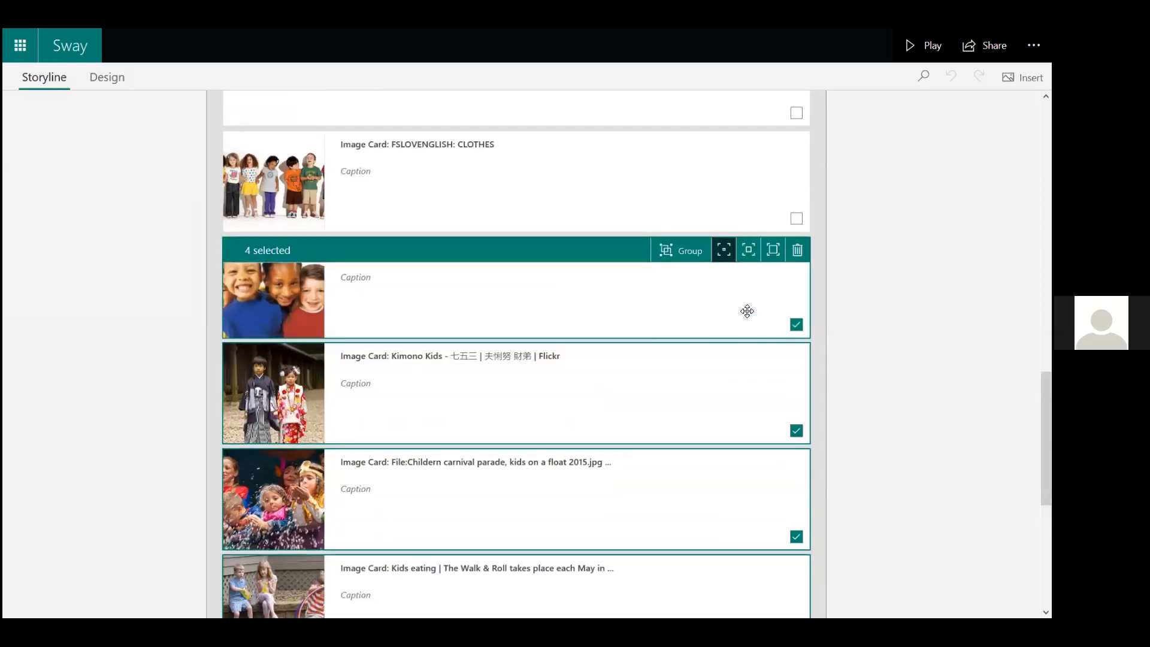
scroll(747, 311, "up", 1)
left_click(747, 311, "ctrl")
scroll(746, 311, "up", 1)
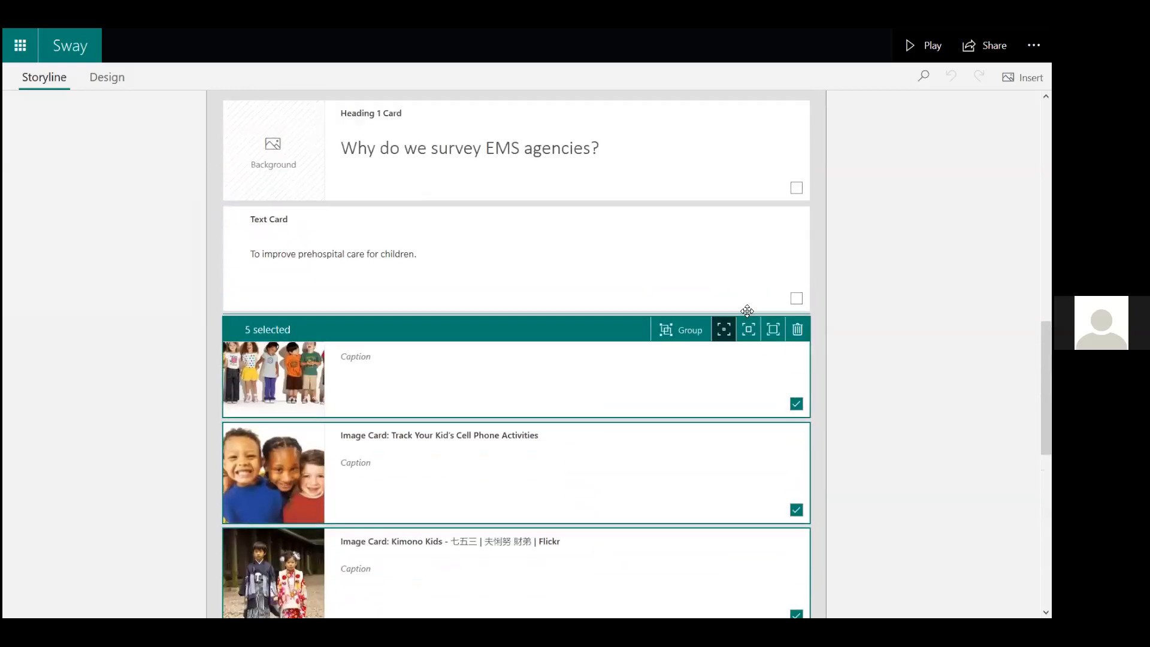
left_click(727, 282, "shift")
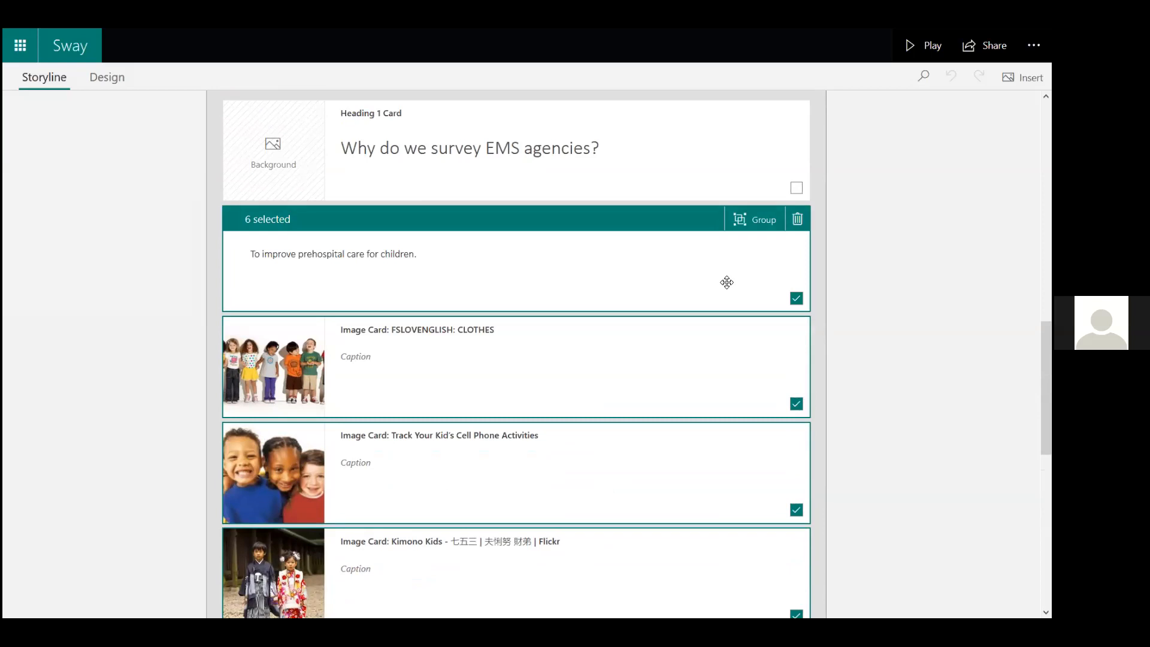
left_click(756, 223)
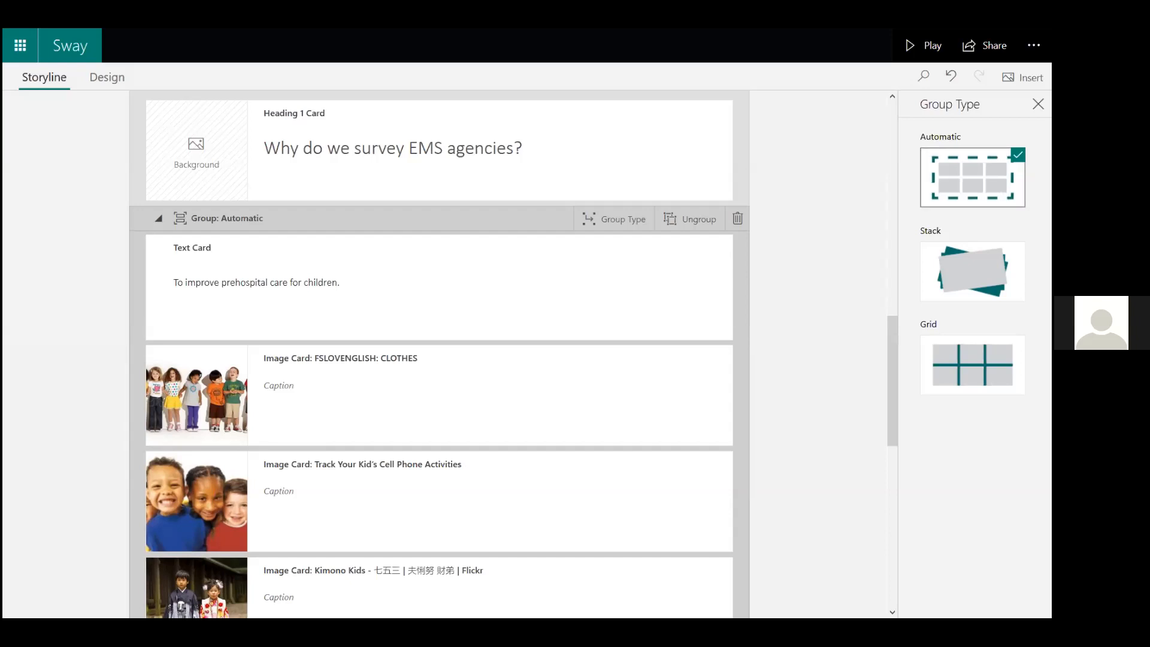
Step: Play the Sway from section 03, view the automatically grouped text and images, and return to the storyline
left_click(939, 58)
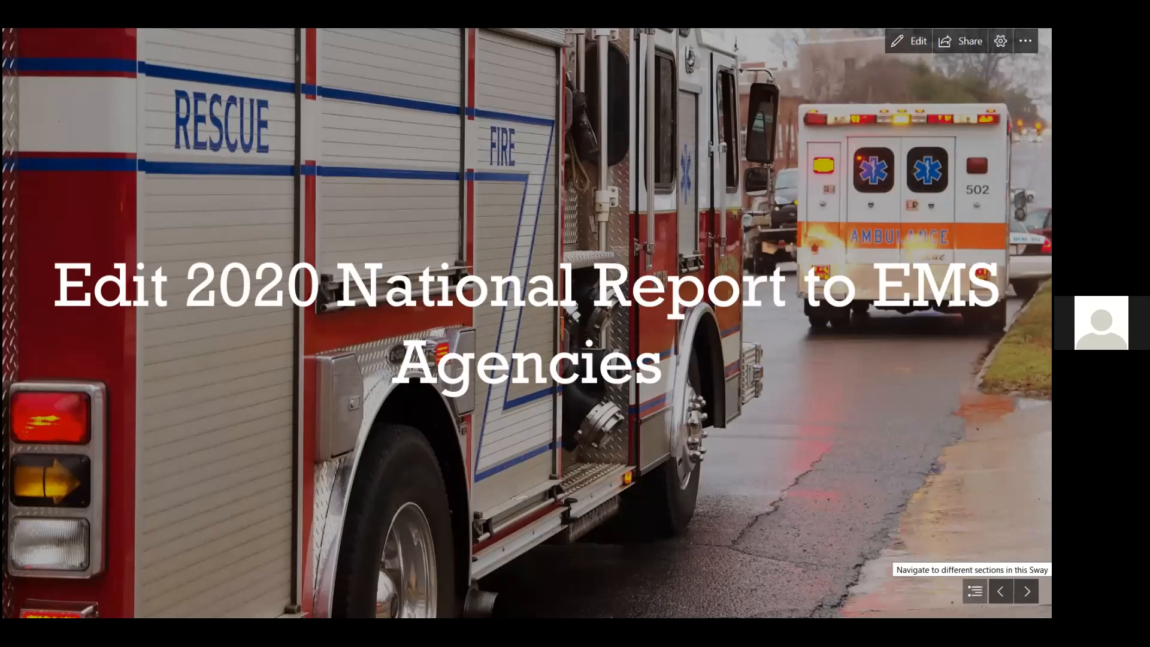
left_click(974, 591)
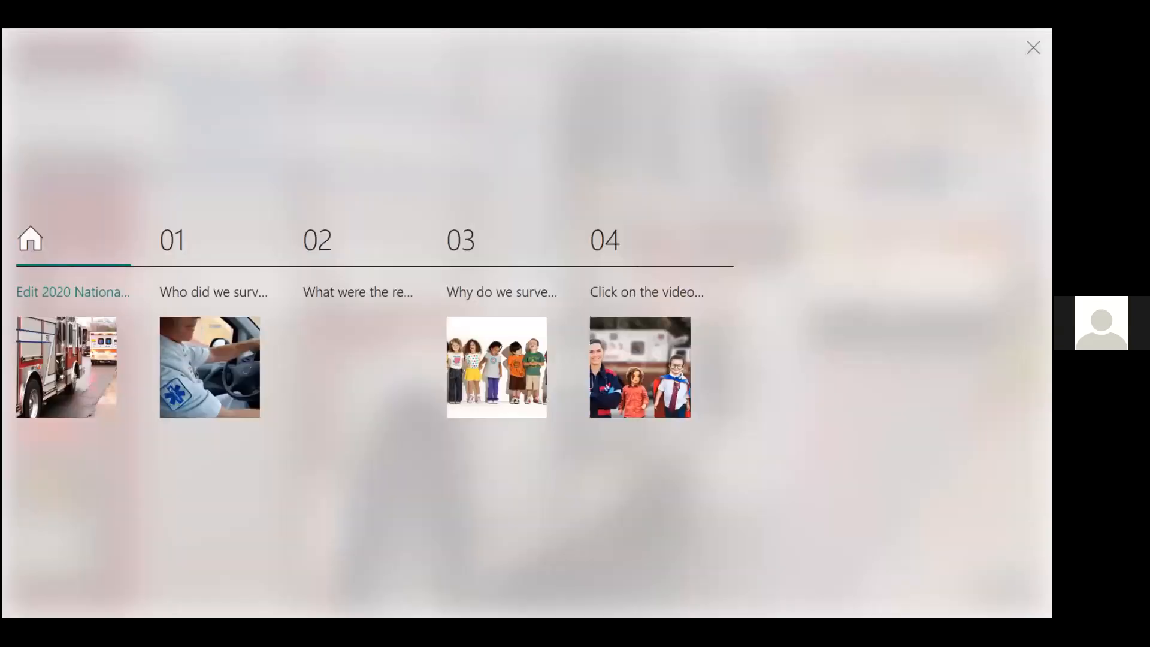
left_click(489, 352)
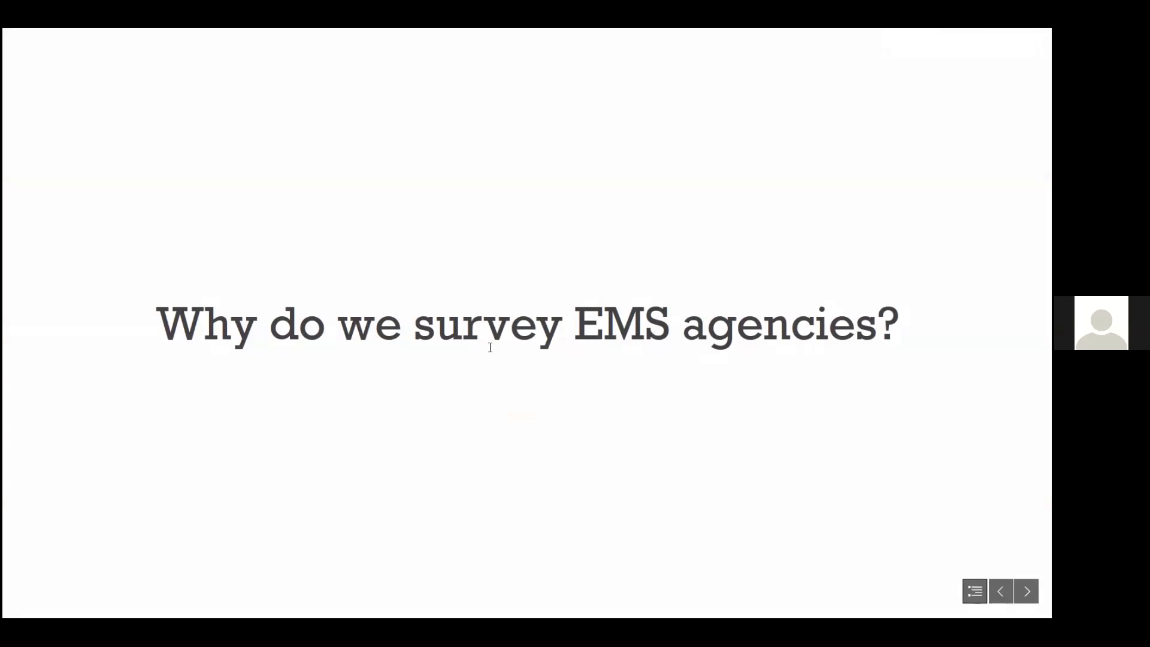
key("Right")
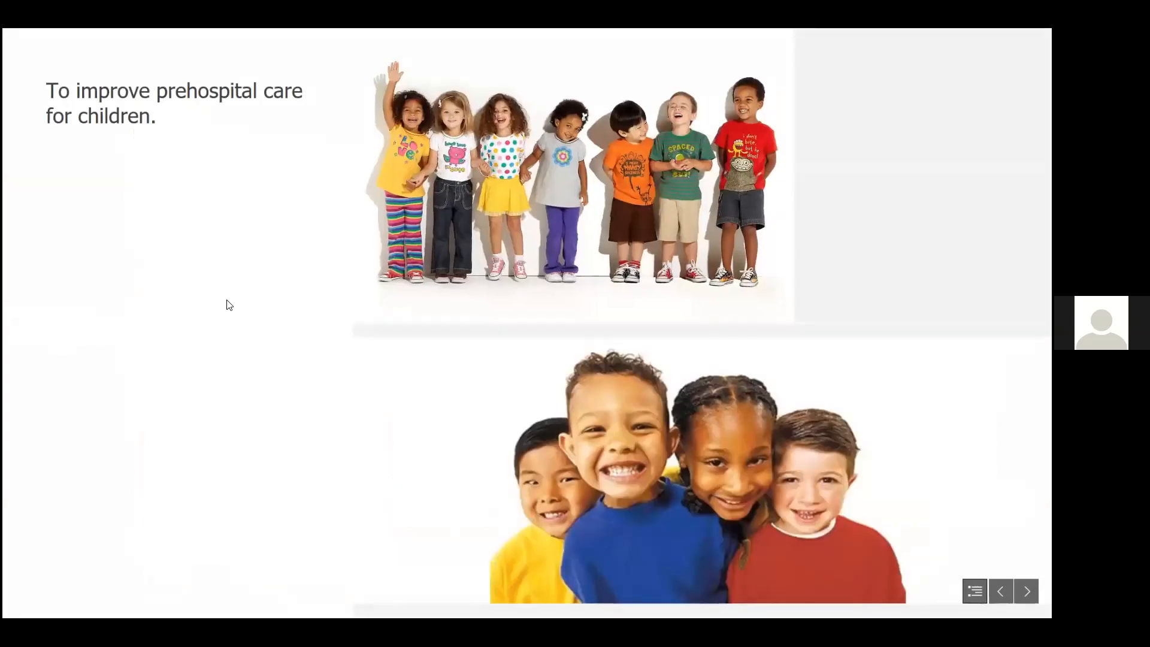
key("Right")
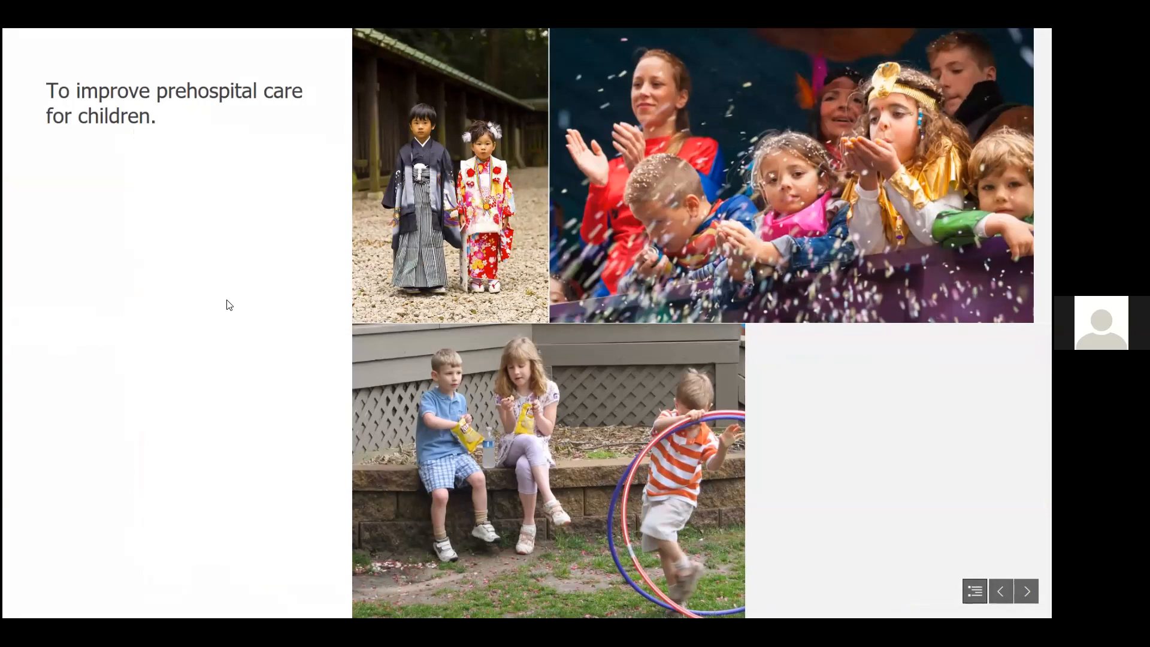
key("Escape")
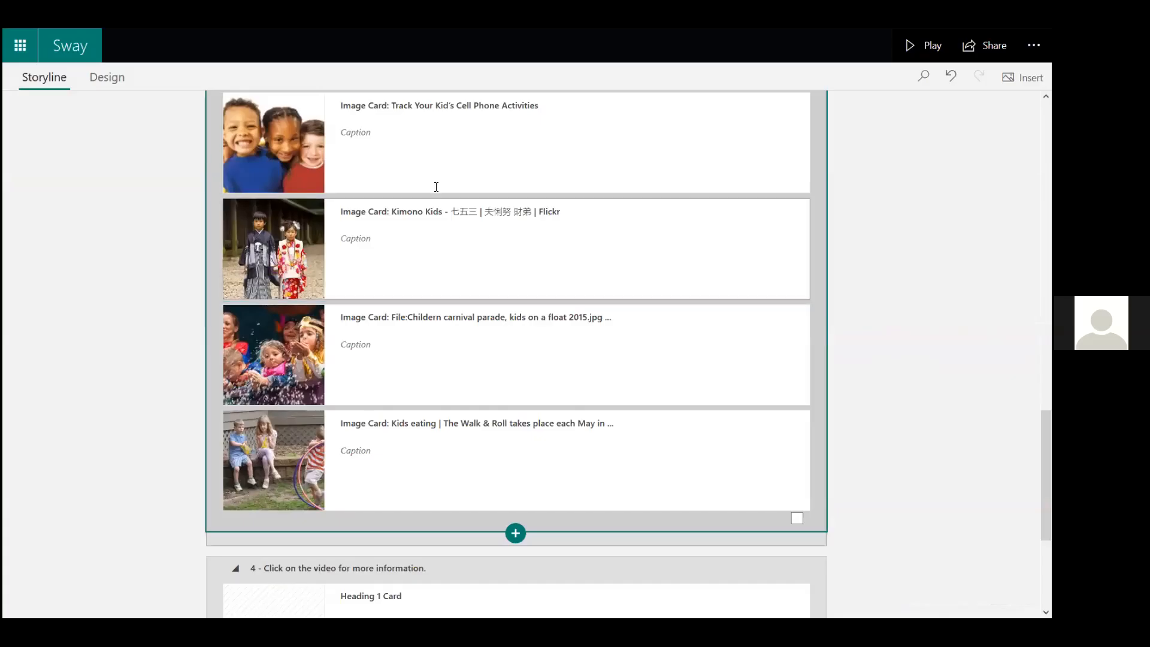
Step: Change the group type of the text and image cards in section 3 to Stack
scroll(447, 244, "up", 5)
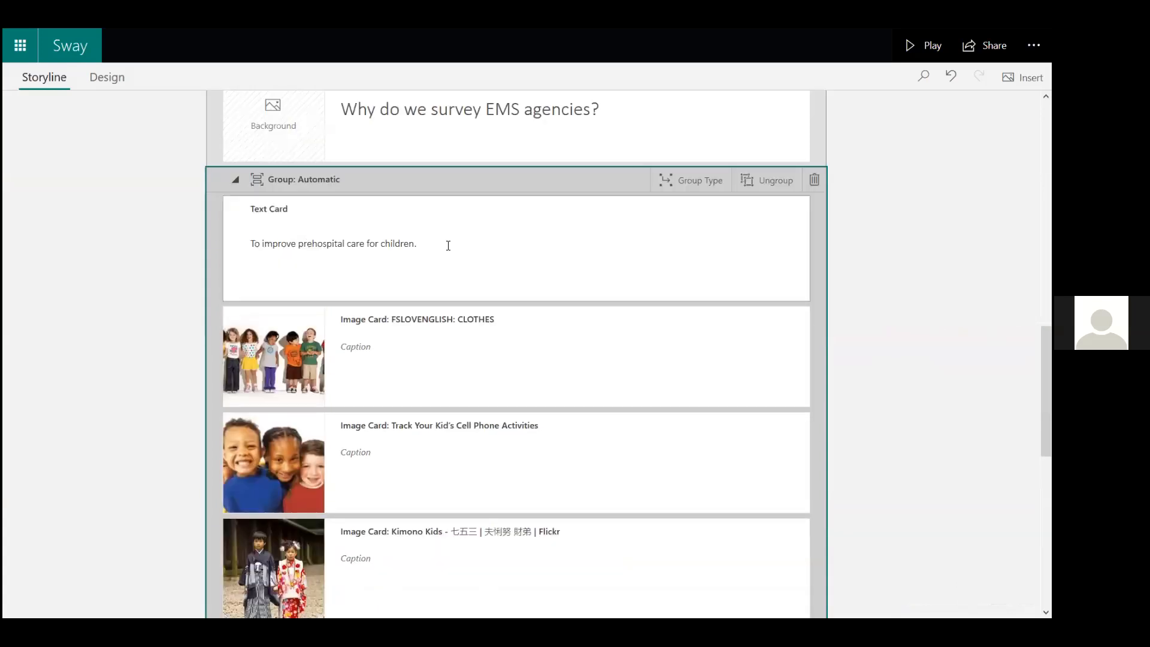
left_click(723, 261)
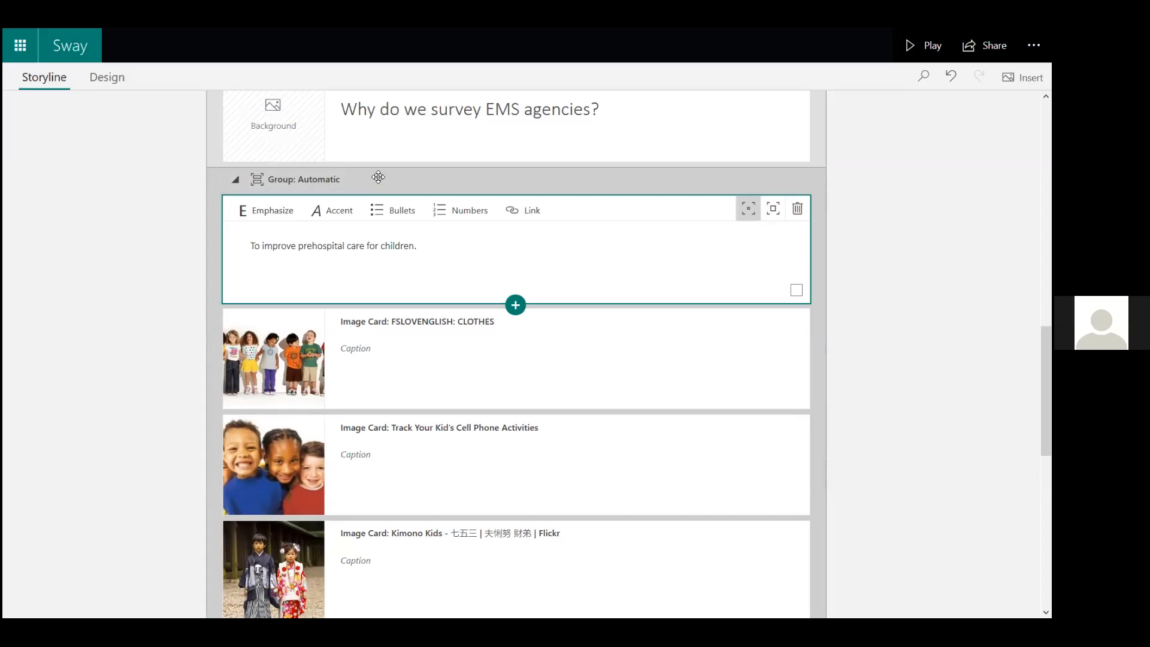
left_click(377, 177)
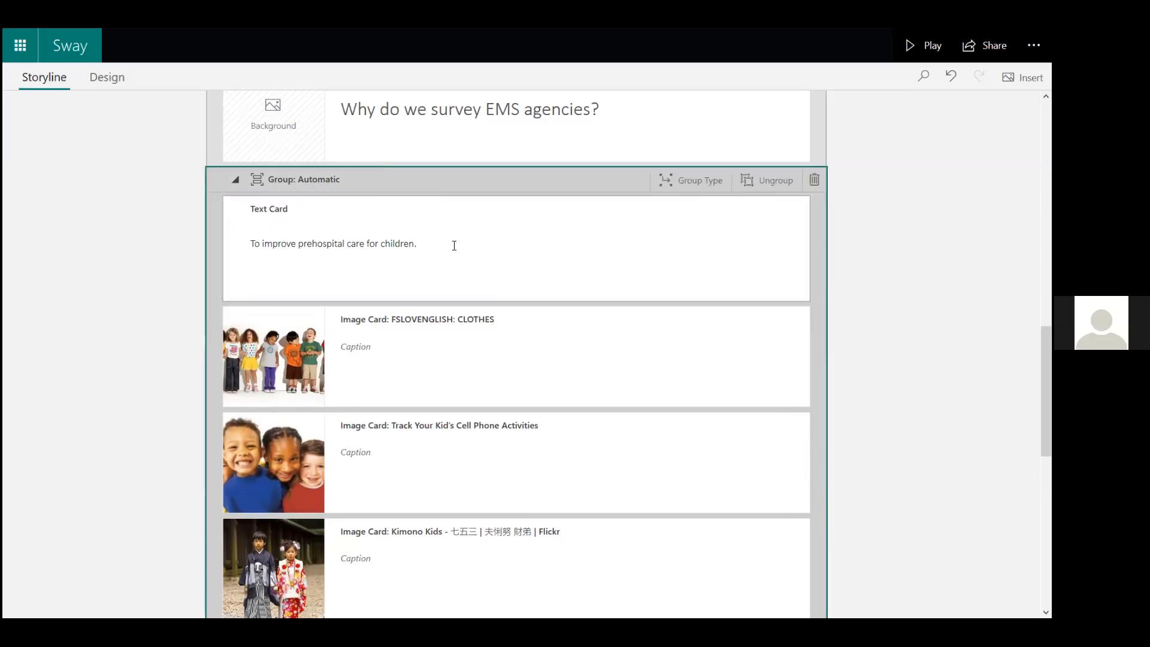
scroll(441, 325, "down", 6)
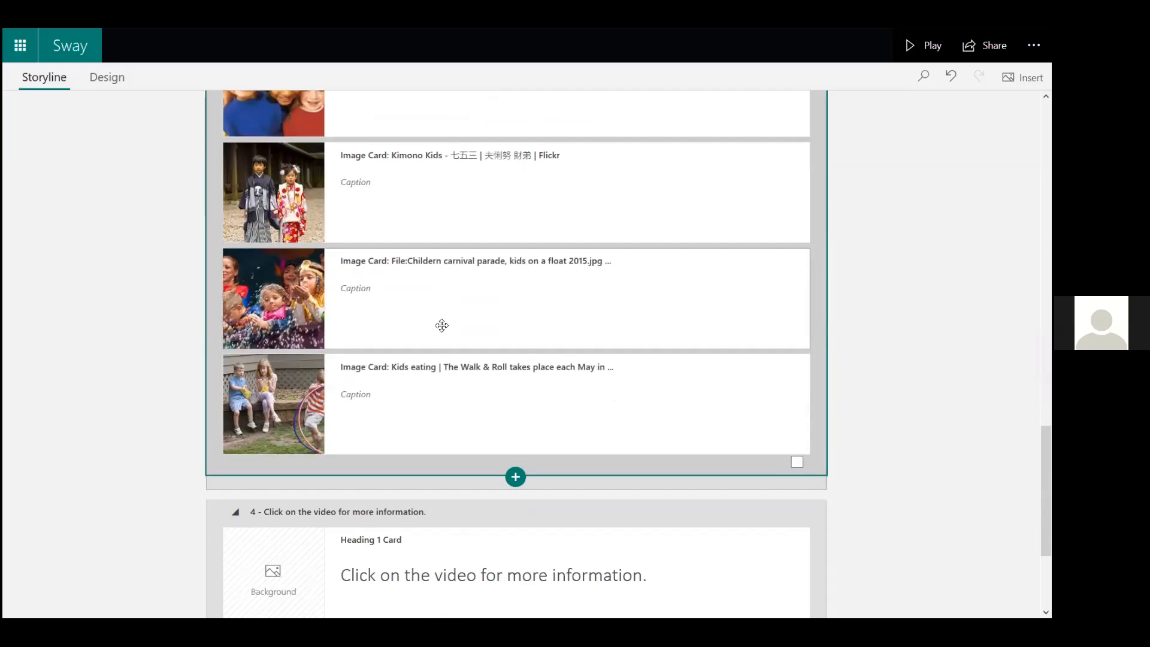
scroll(441, 325, "up", 7)
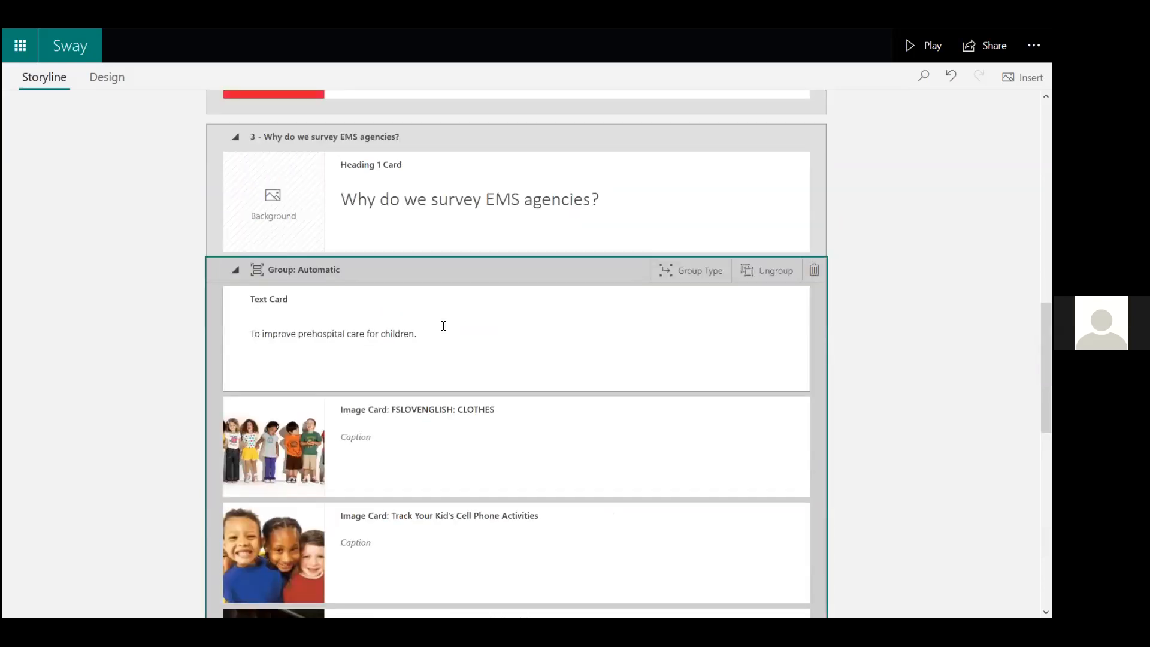
left_click(687, 273)
left_click(973, 271)
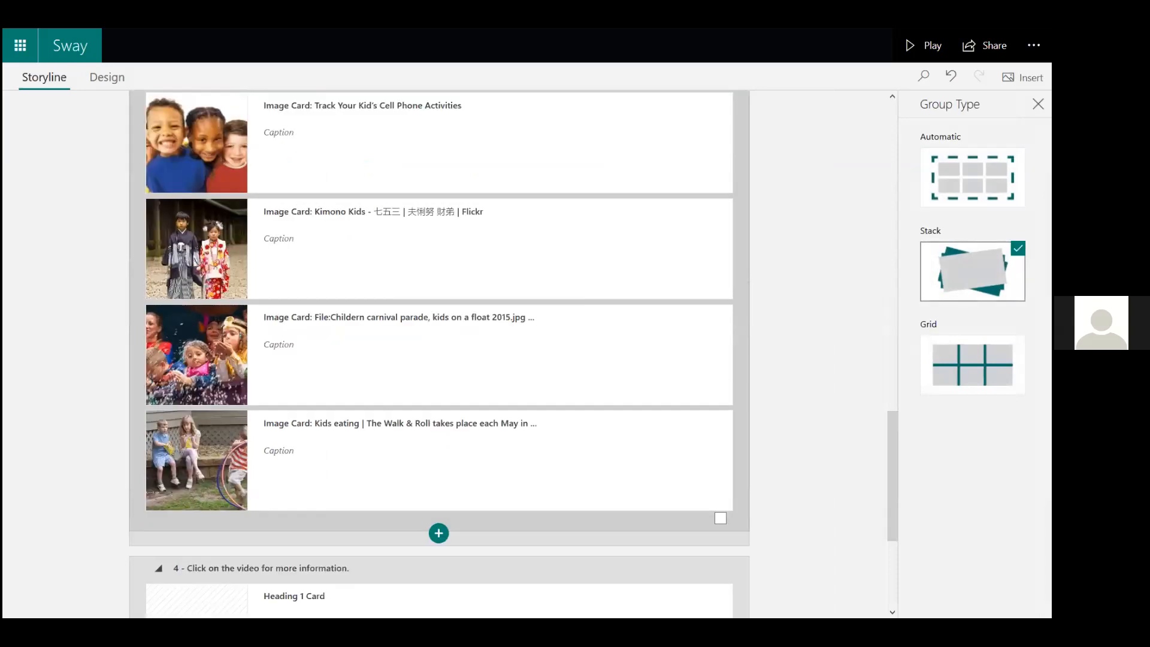
Step: Play the Sway from section 03 and flip through every card of the stack back to the text card
left_click(934, 48)
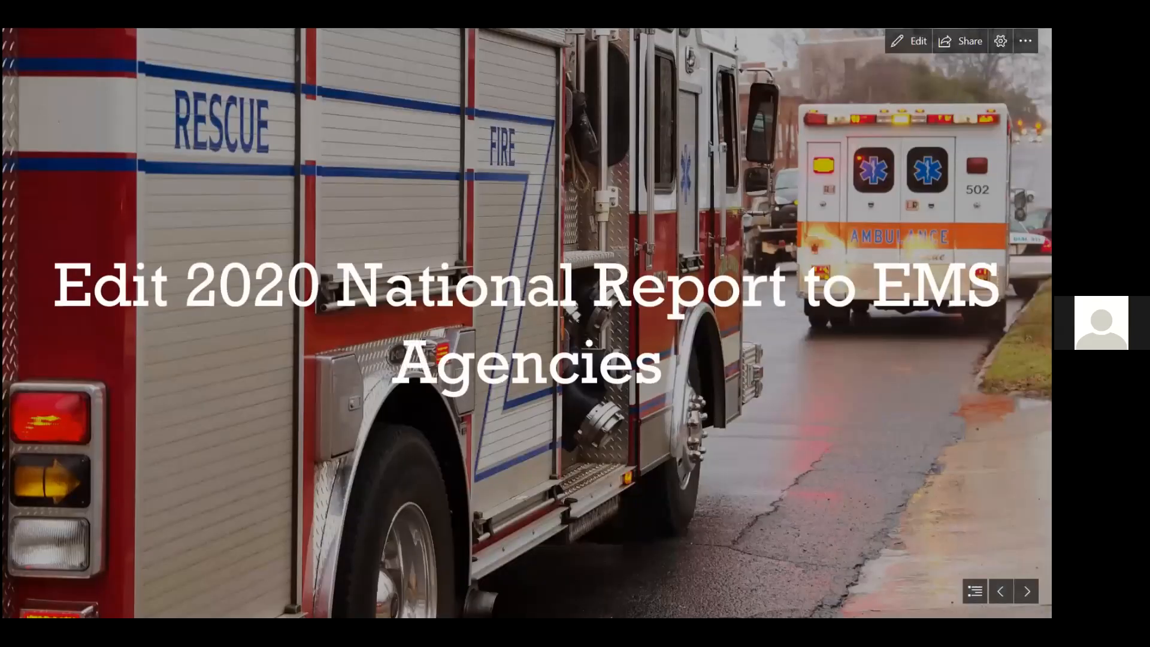
left_click(975, 590)
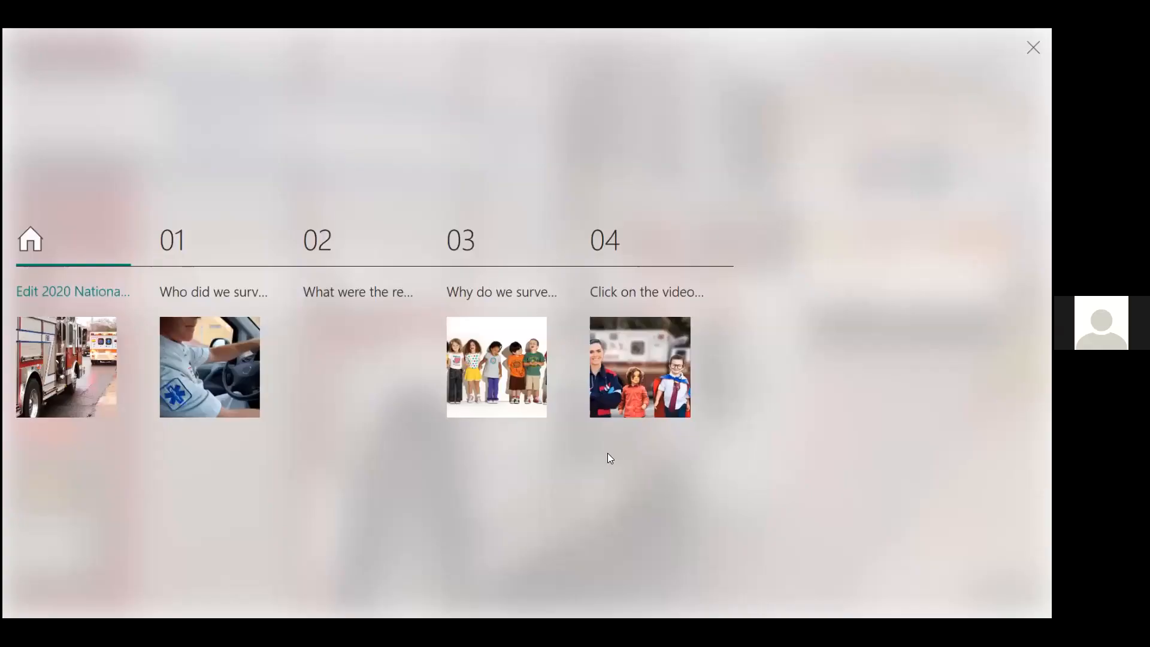
left_click(492, 376)
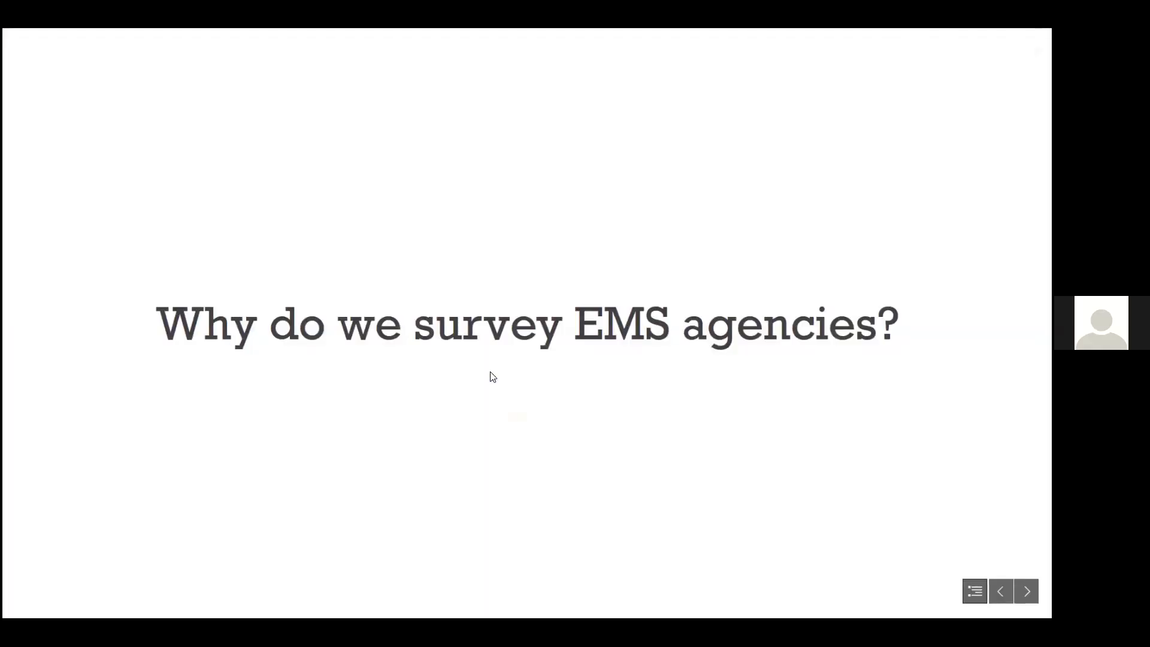
scroll(492, 376, "down", 1)
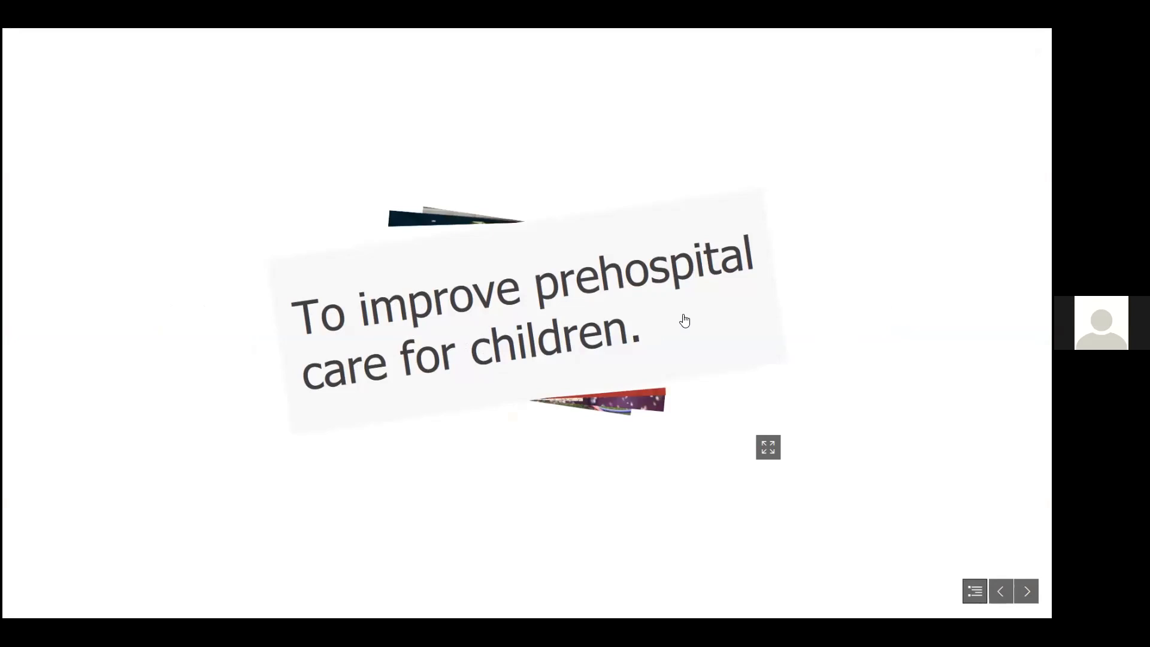
scroll(696, 316, "down", 1)
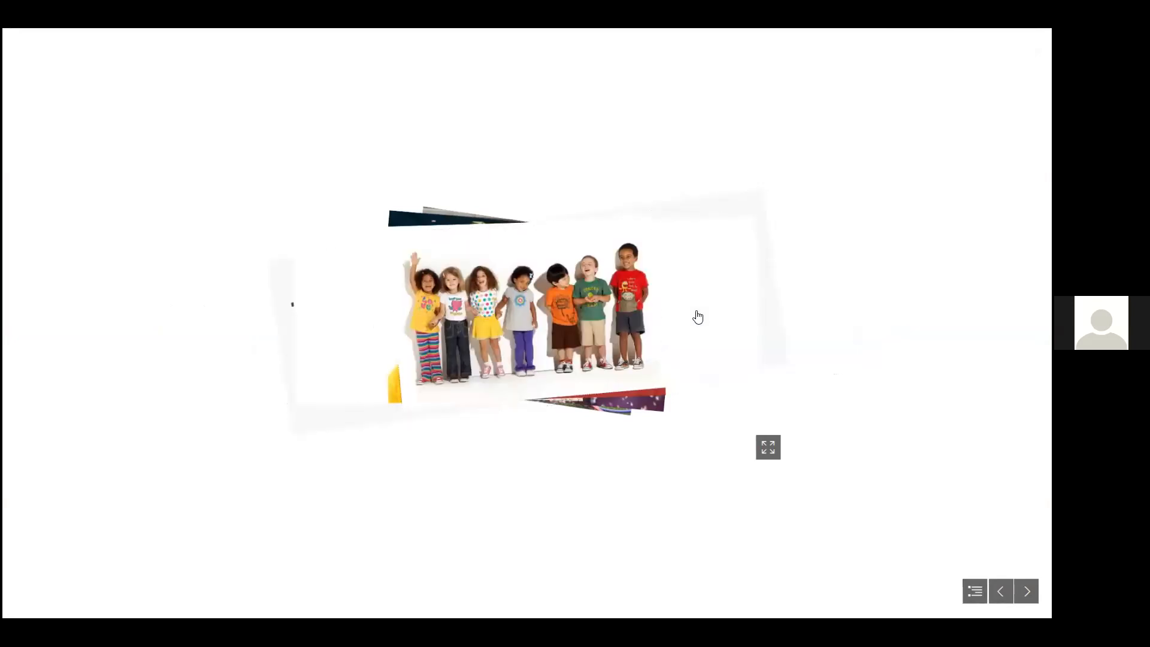
scroll(601, 287, "down", 1)
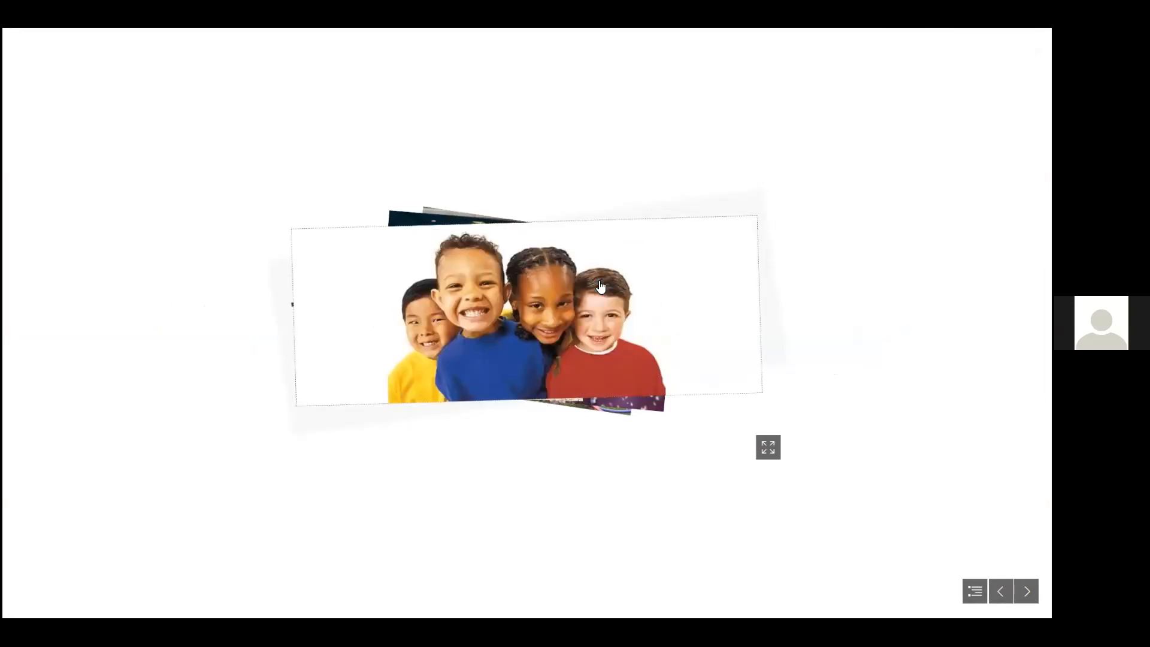
scroll(593, 286, "down", 1)
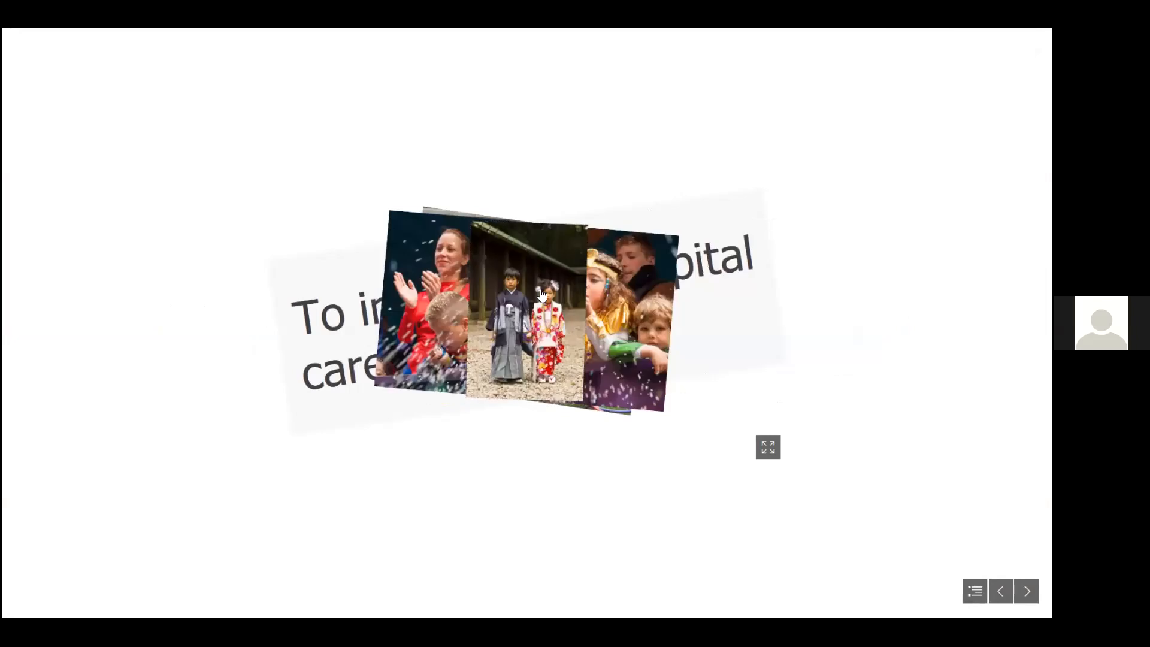
scroll(541, 294, "down", 1)
scroll(542, 294, "down", 1)
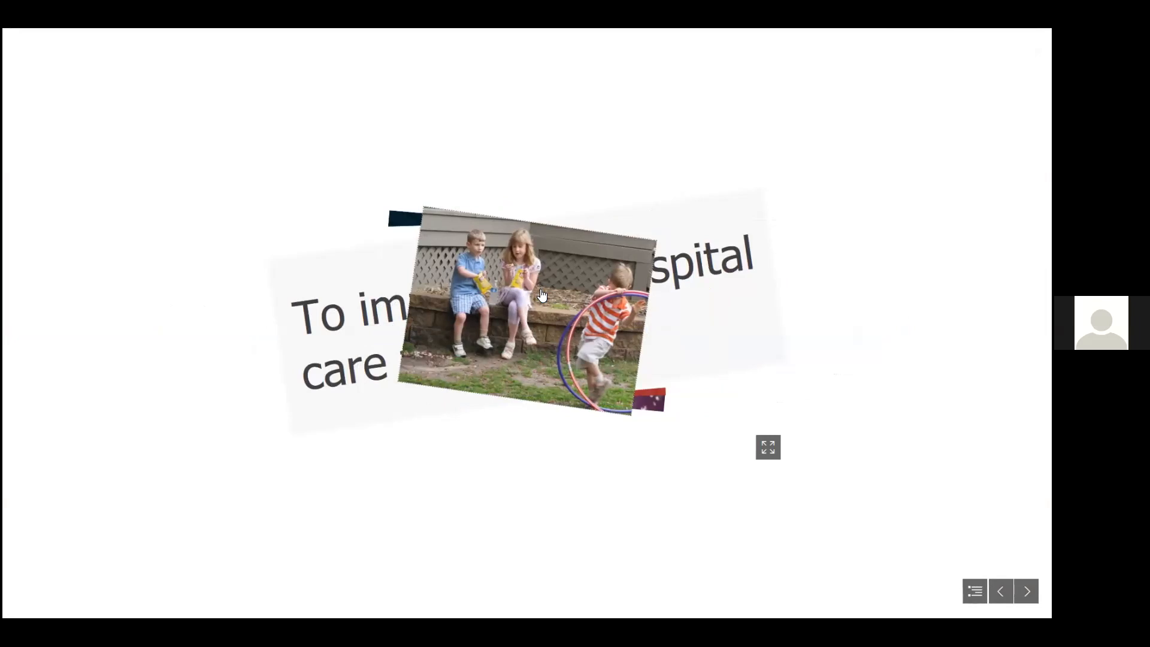
scroll(542, 295, "down", 1)
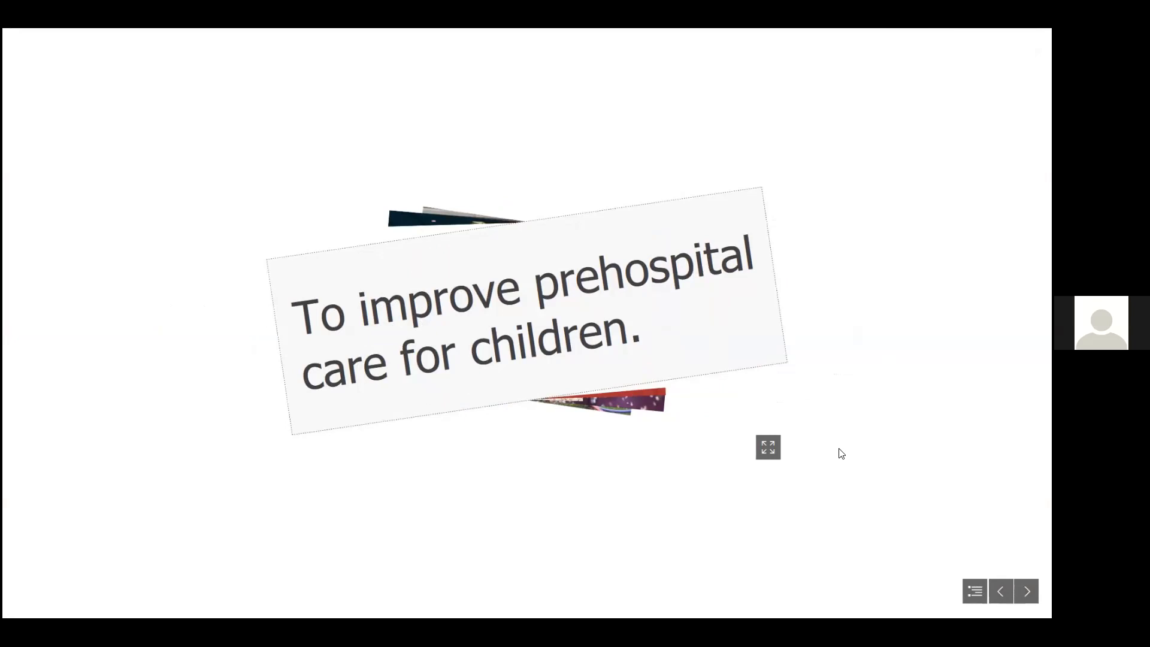
Step: Return to the storyline, select the whole stacked group in section 3, and change its group type to Grid
key("Escape")
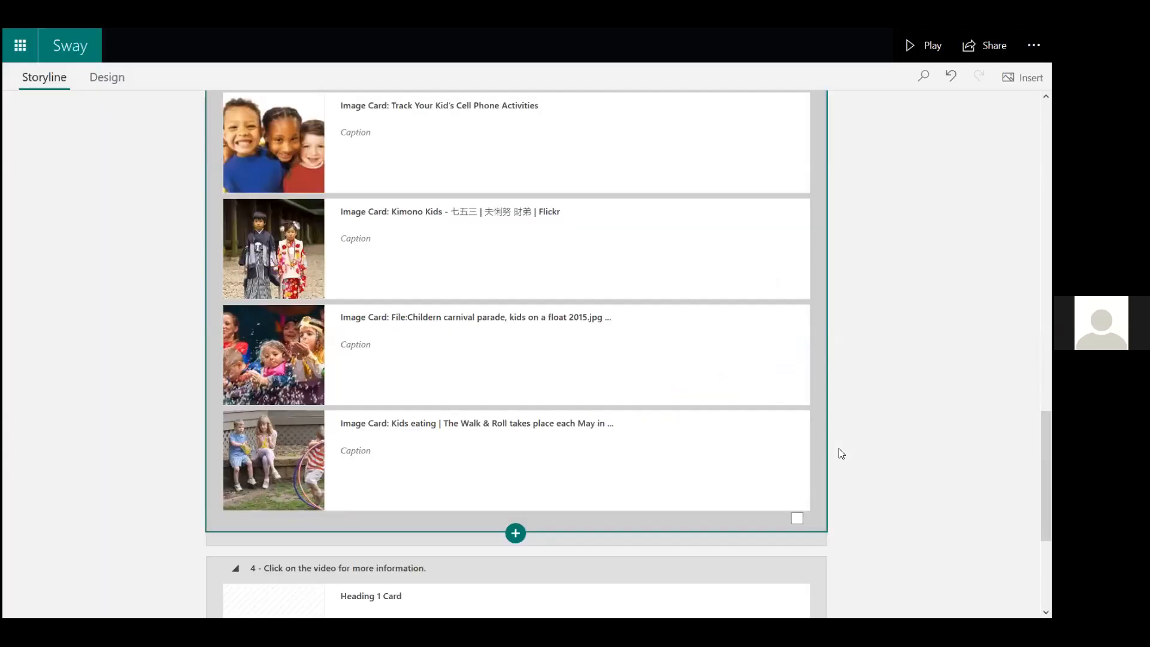
left_click(893, 406)
scroll(893, 407, "up", 3)
scroll(893, 406, "up", 5)
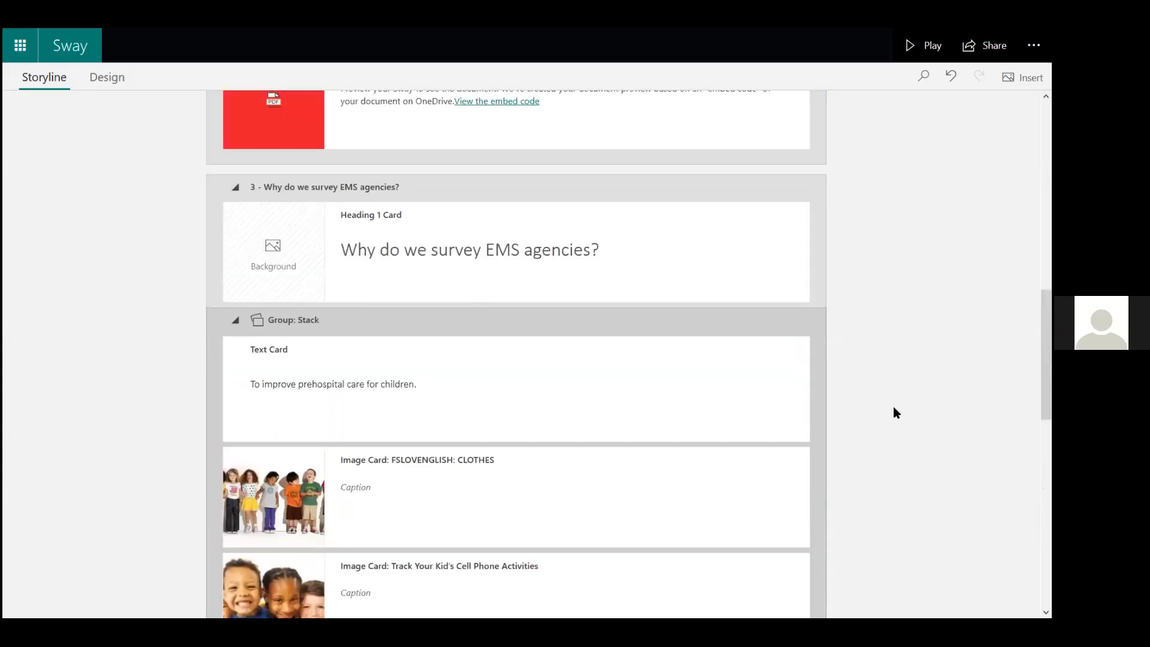
scroll(892, 406, "down", 1)
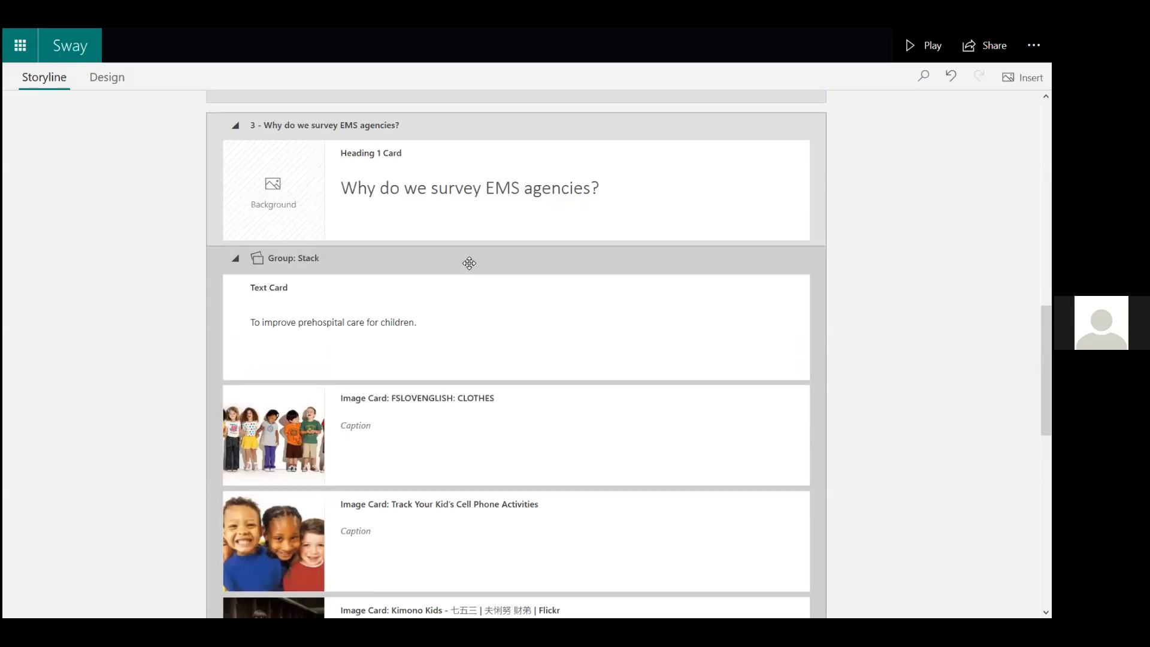
left_click(468, 263)
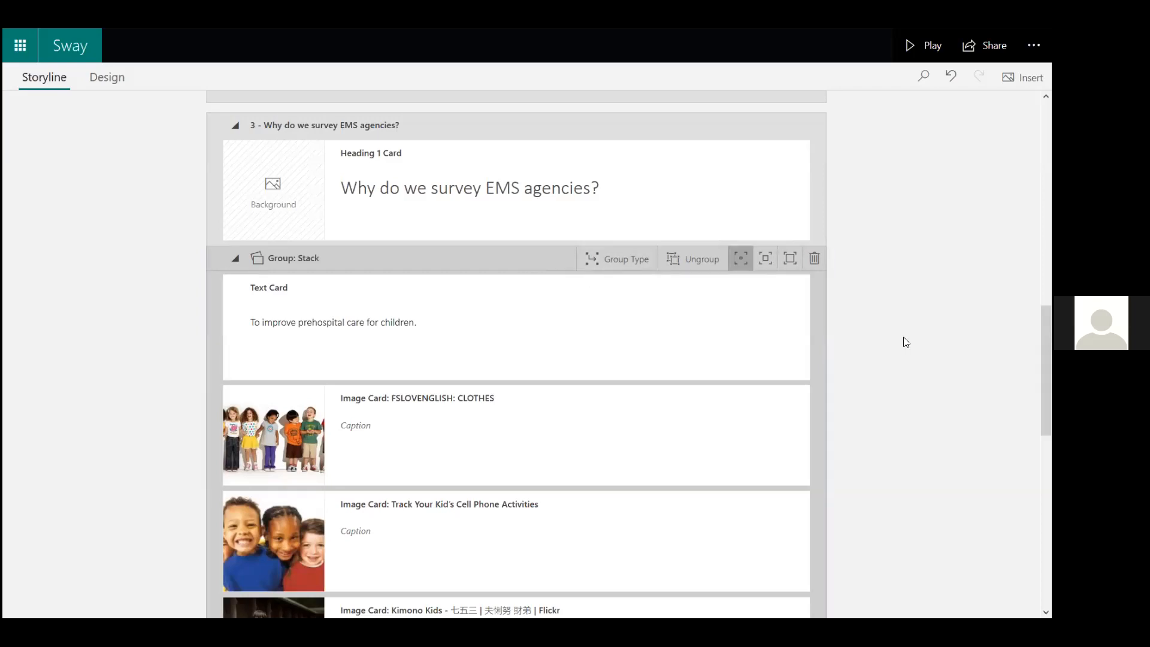
scroll(901, 340, "down", 7)
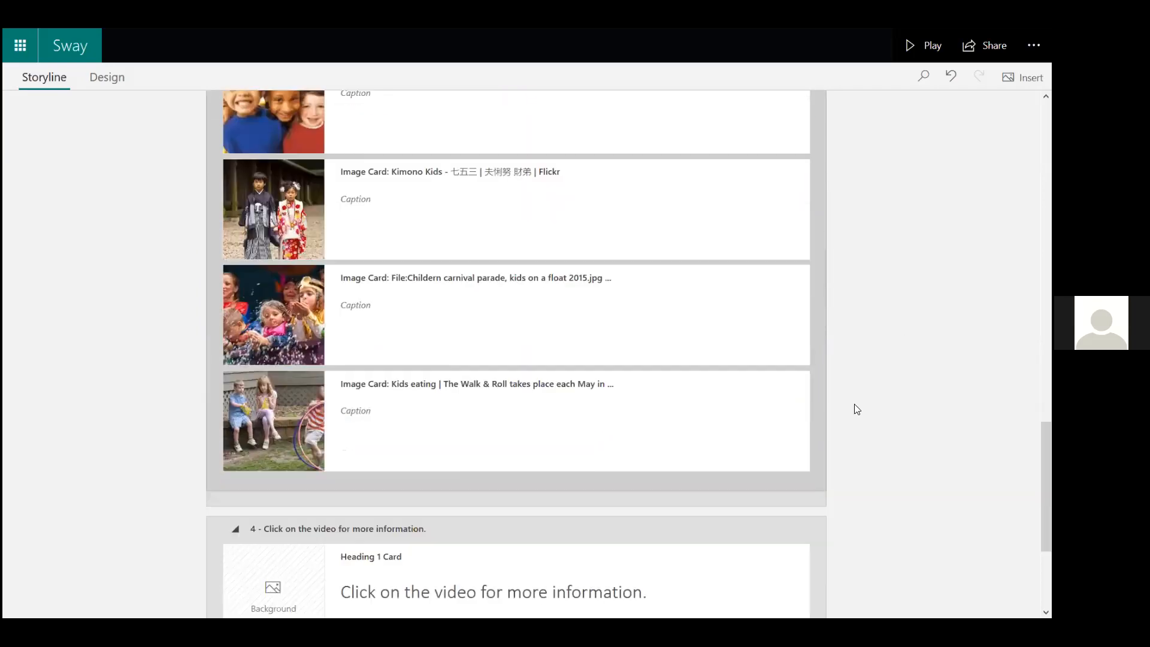
left_click(789, 458)
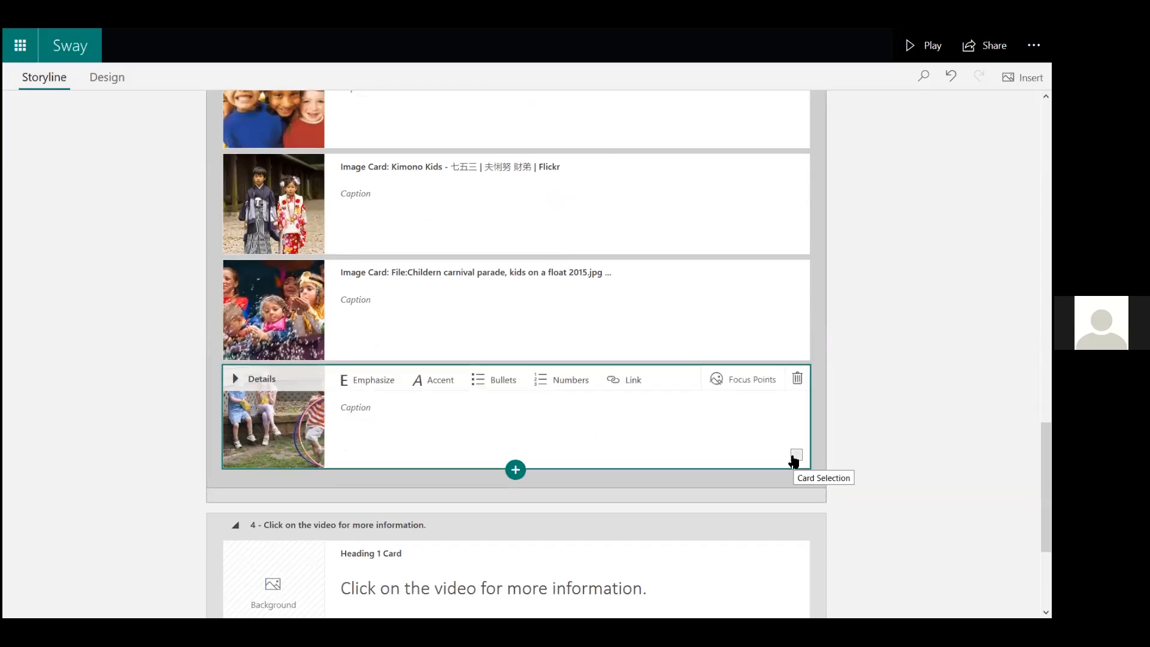
left_click(795, 456)
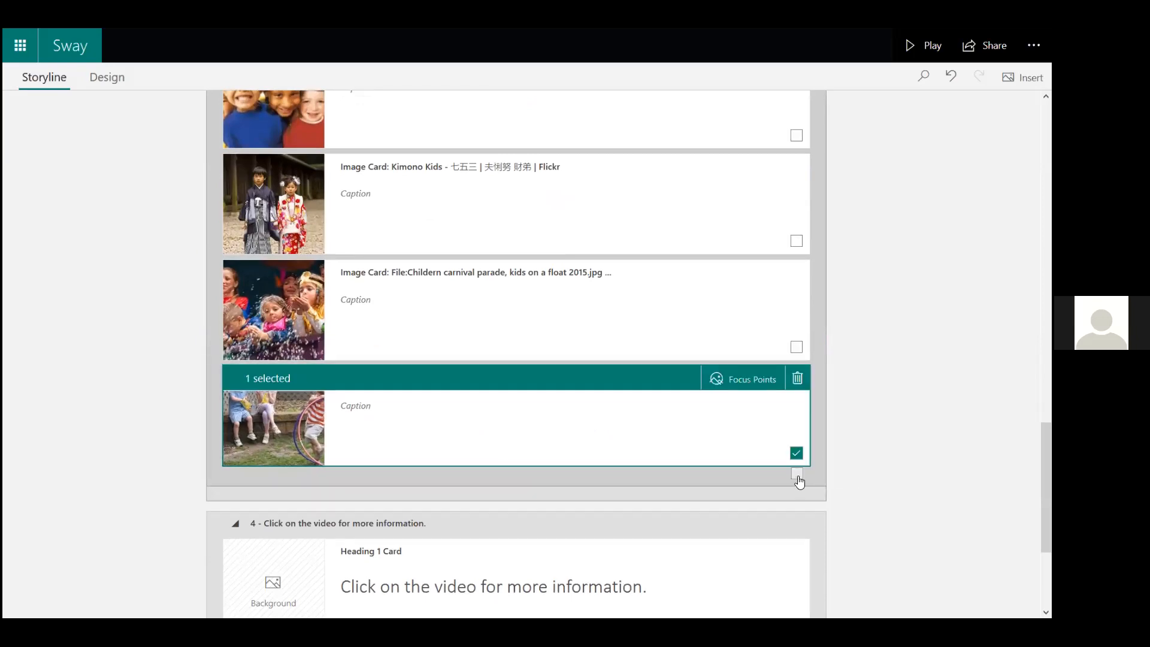
left_click(797, 474)
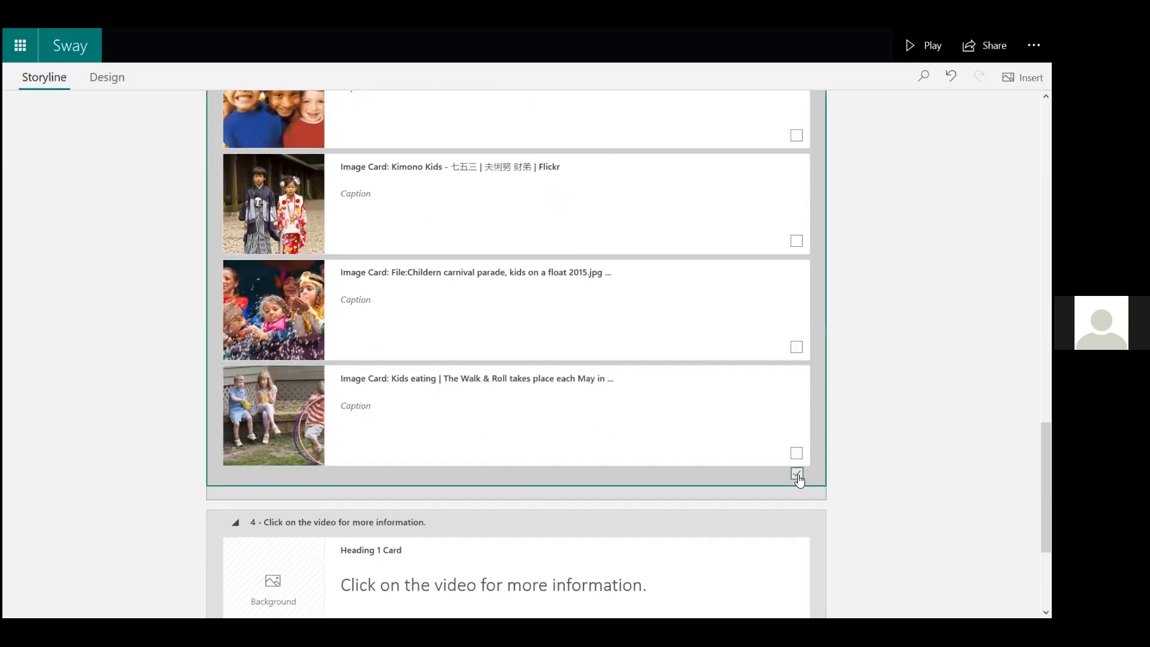
scroll(797, 476, "up", 5)
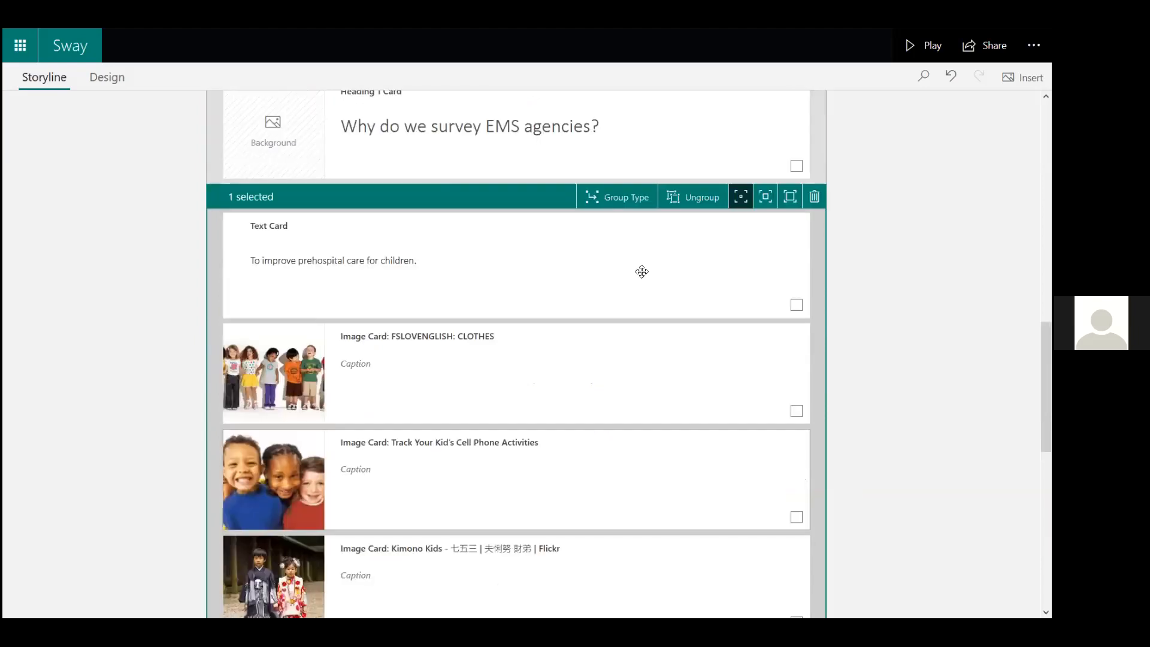
scroll(707, 394, "down", 5)
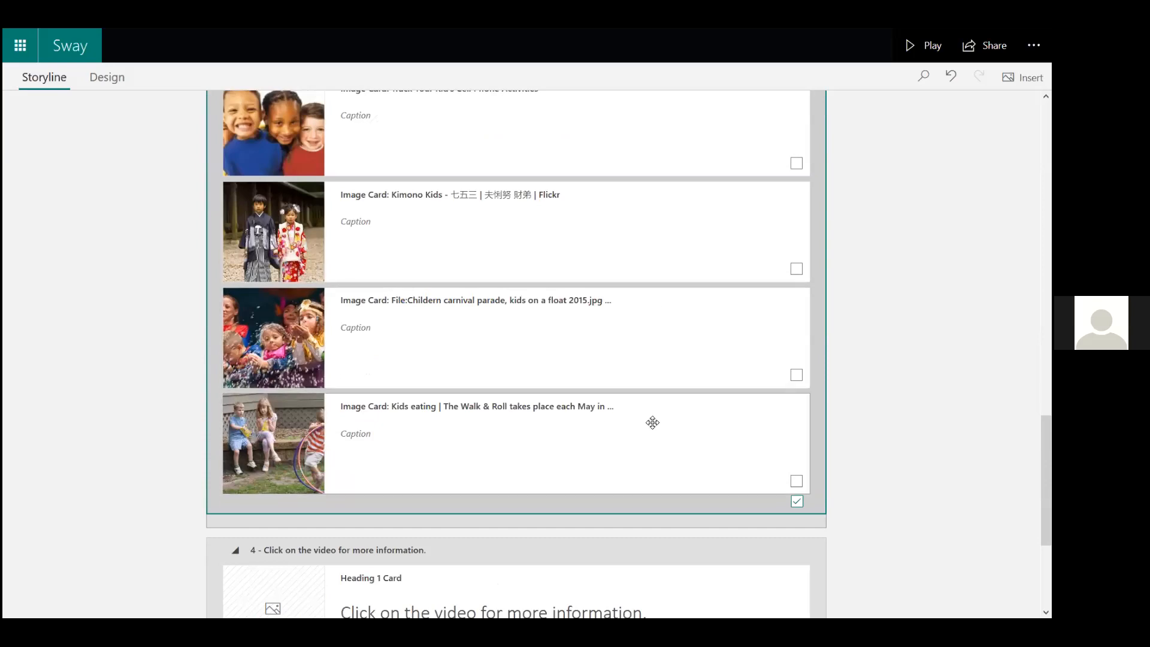
scroll(649, 397, "up", 8)
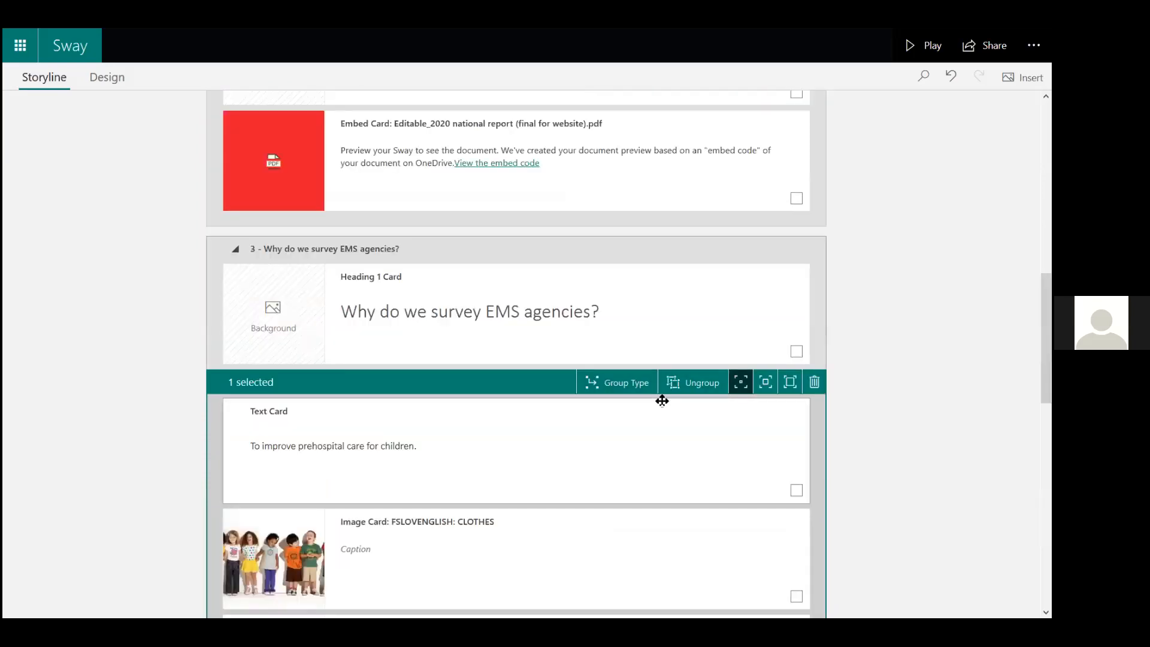
left_click(634, 385)
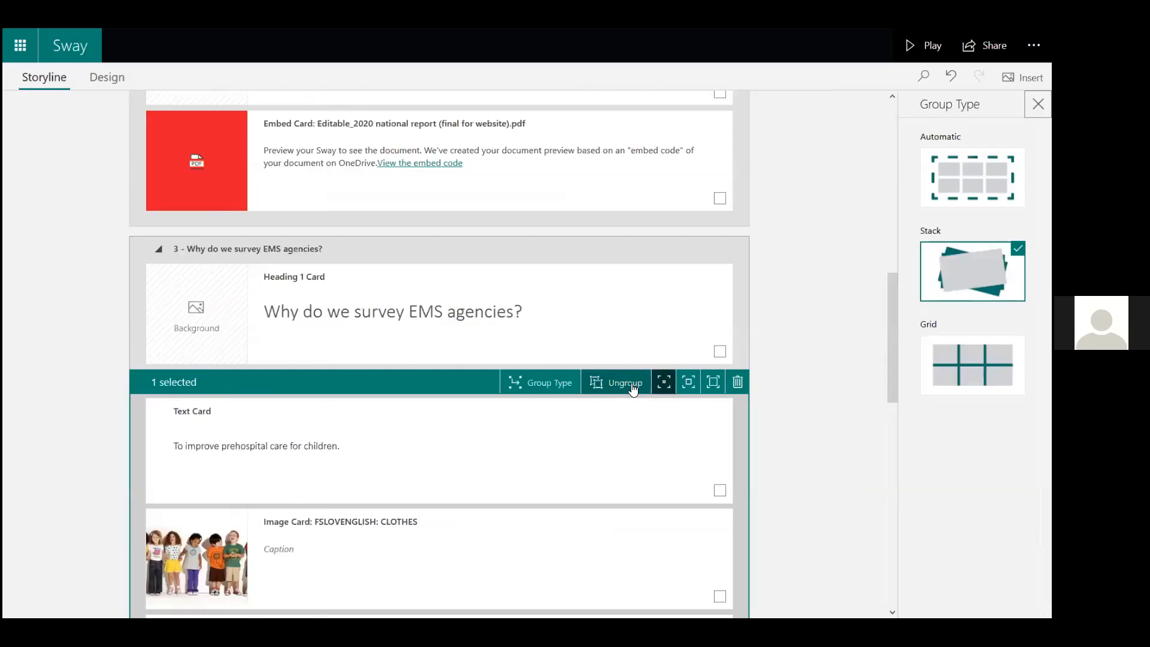
left_click(971, 365)
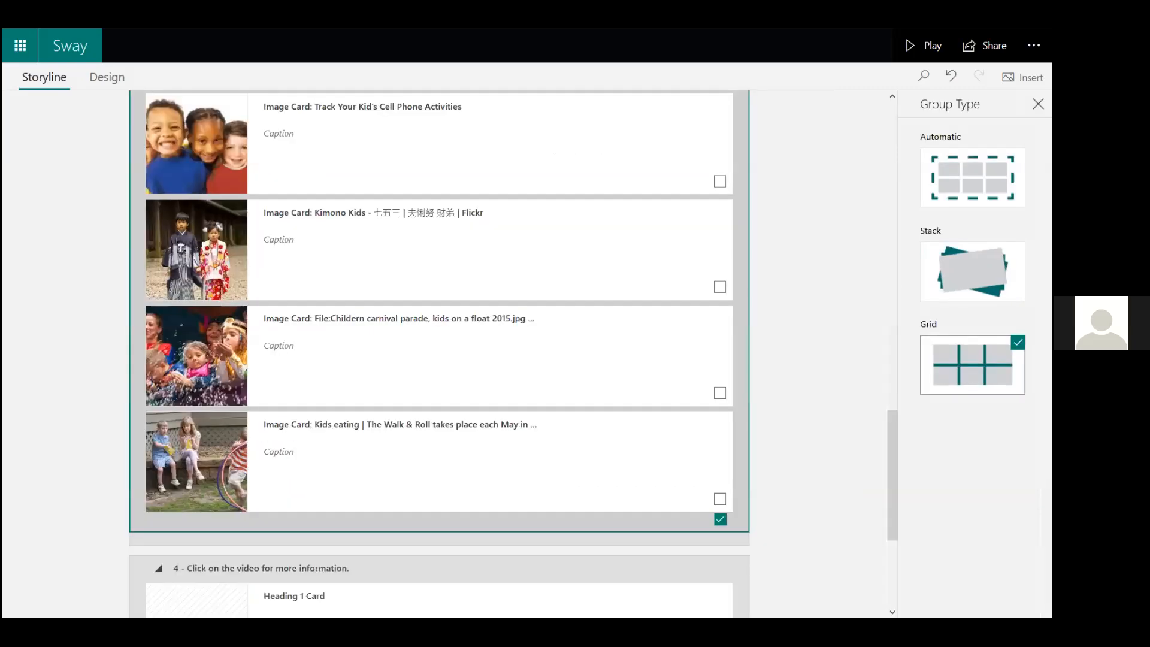
Step: Play the Sway from section 03, view the text and images laid out as a grid, and return to the storyline
left_click(920, 50)
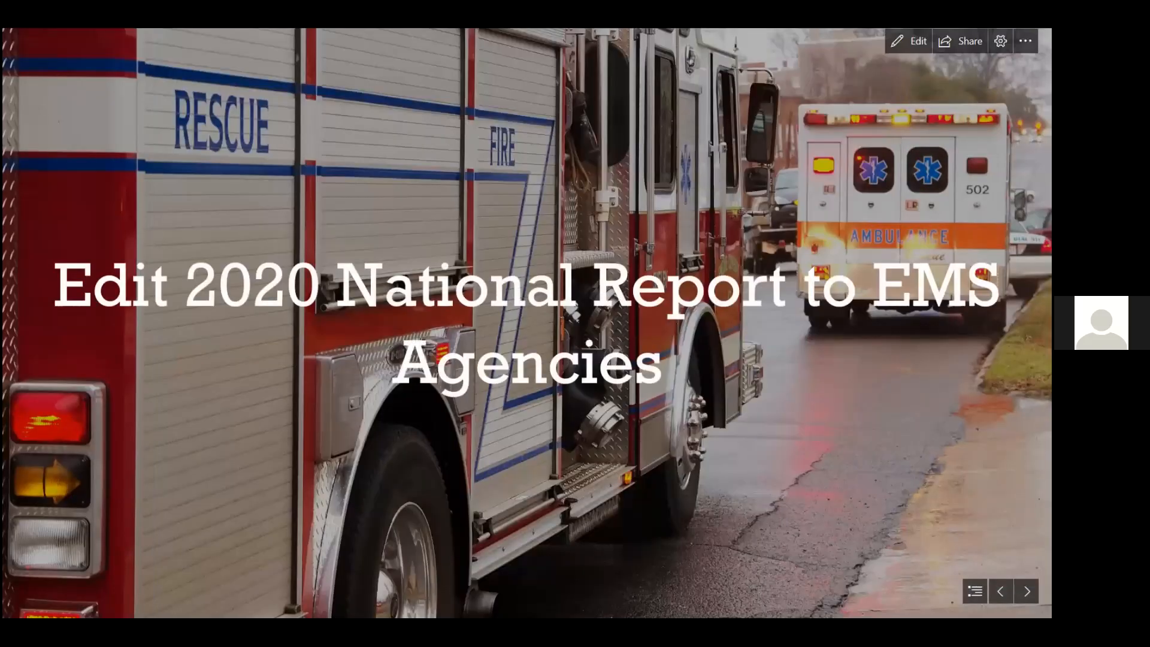
left_click(974, 591)
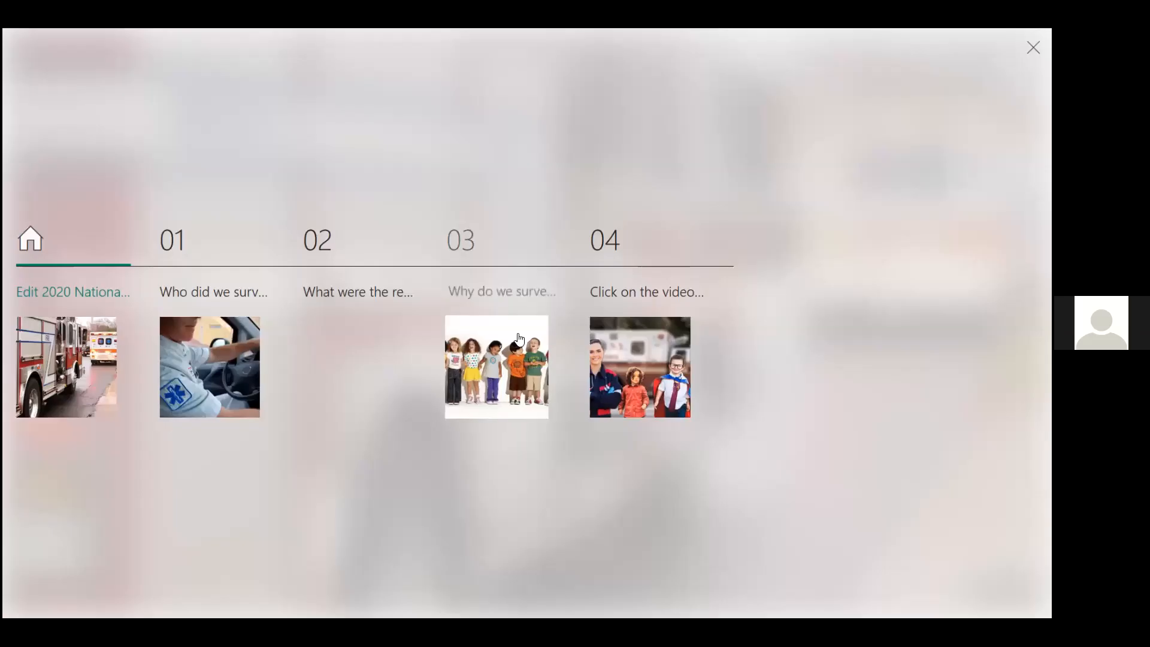
left_click(518, 334)
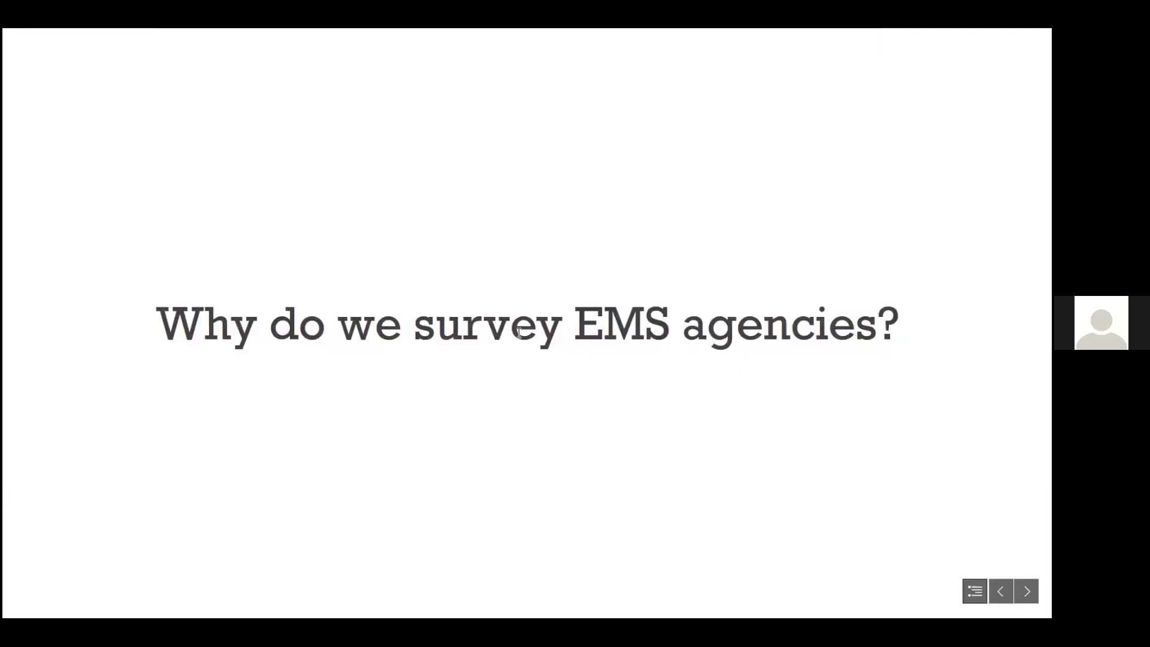
key("Right")
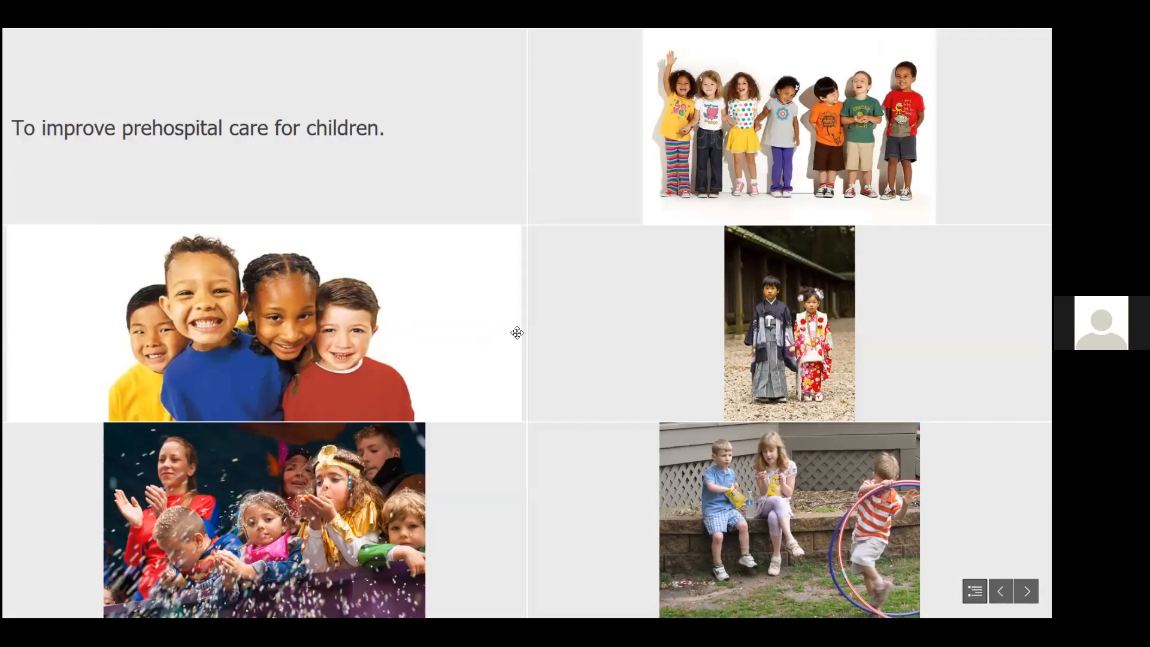
key("Escape")
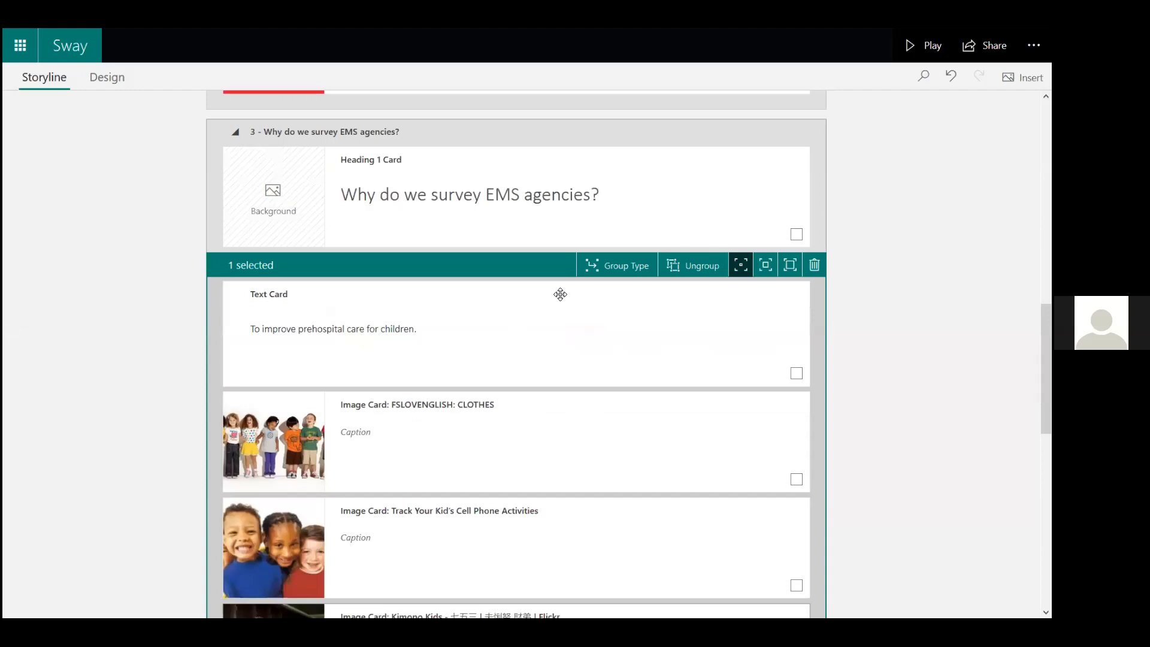
Step: Set the group type of the section 3 text and image cards back to Automatic
left_click(612, 266)
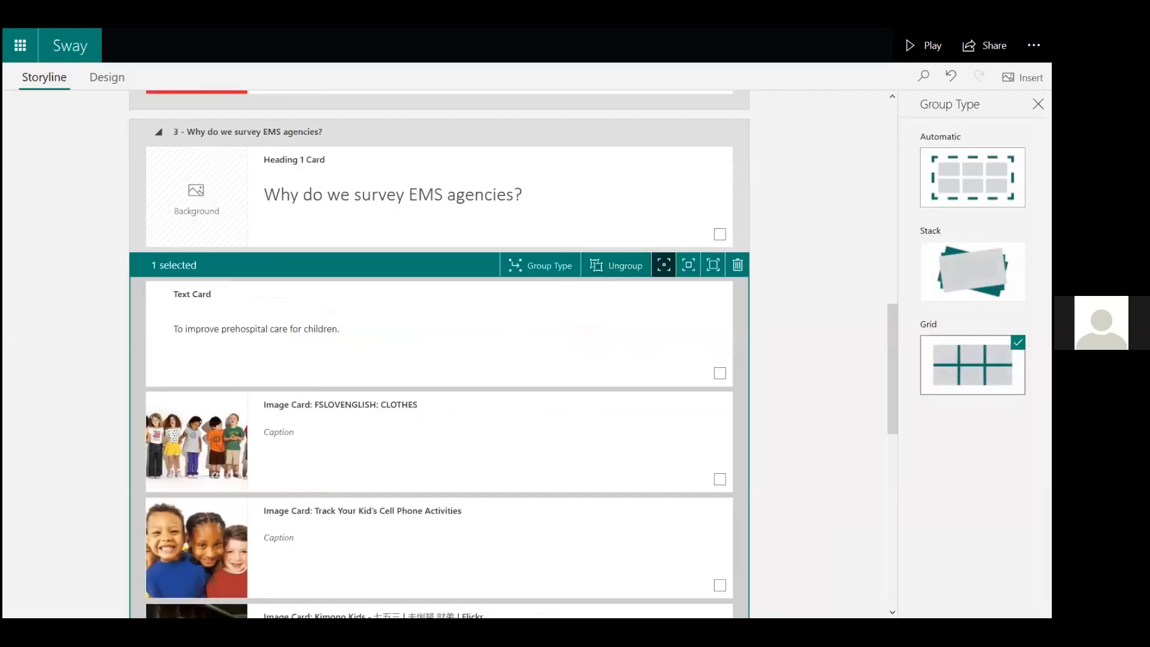
left_click(971, 177)
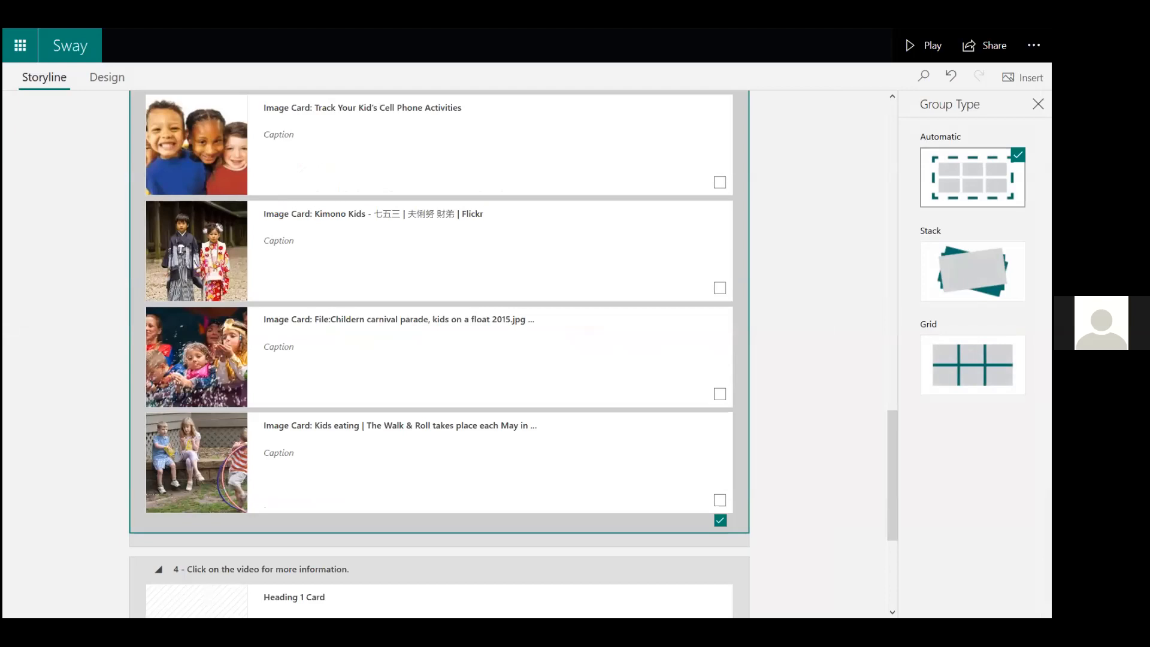
left_click(848, 272)
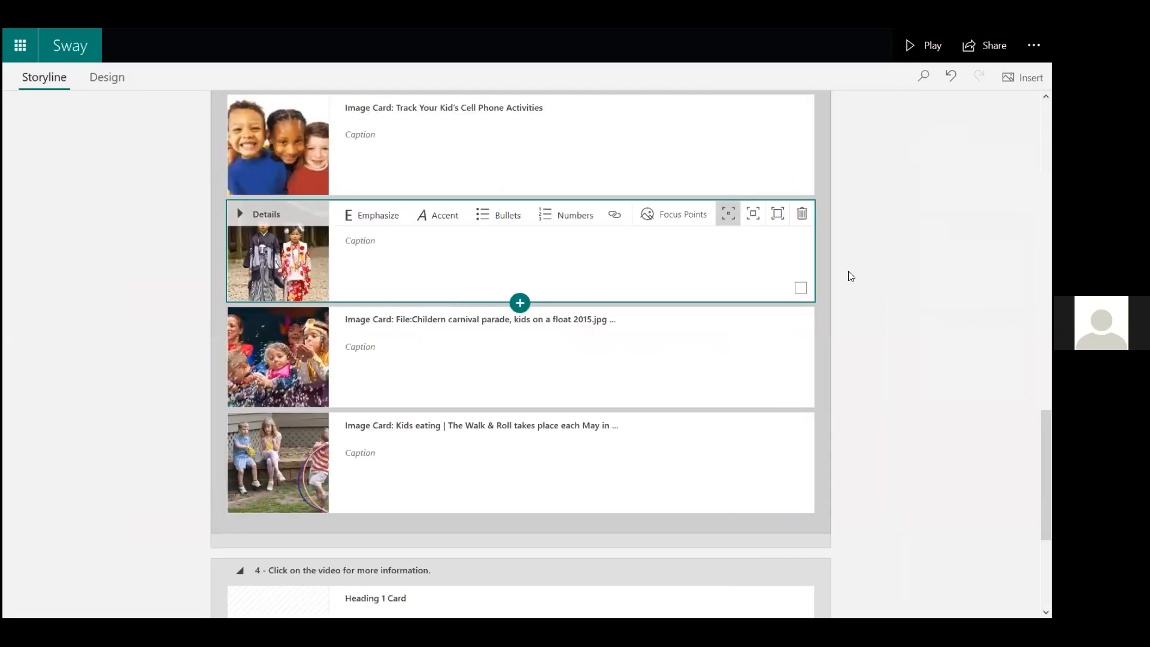
Step: Select only the "Kids eating" image card at the end of the section 3 group and look over the group's cards
scroll(895, 284, "up", 1)
scroll(894, 284, "up", 4)
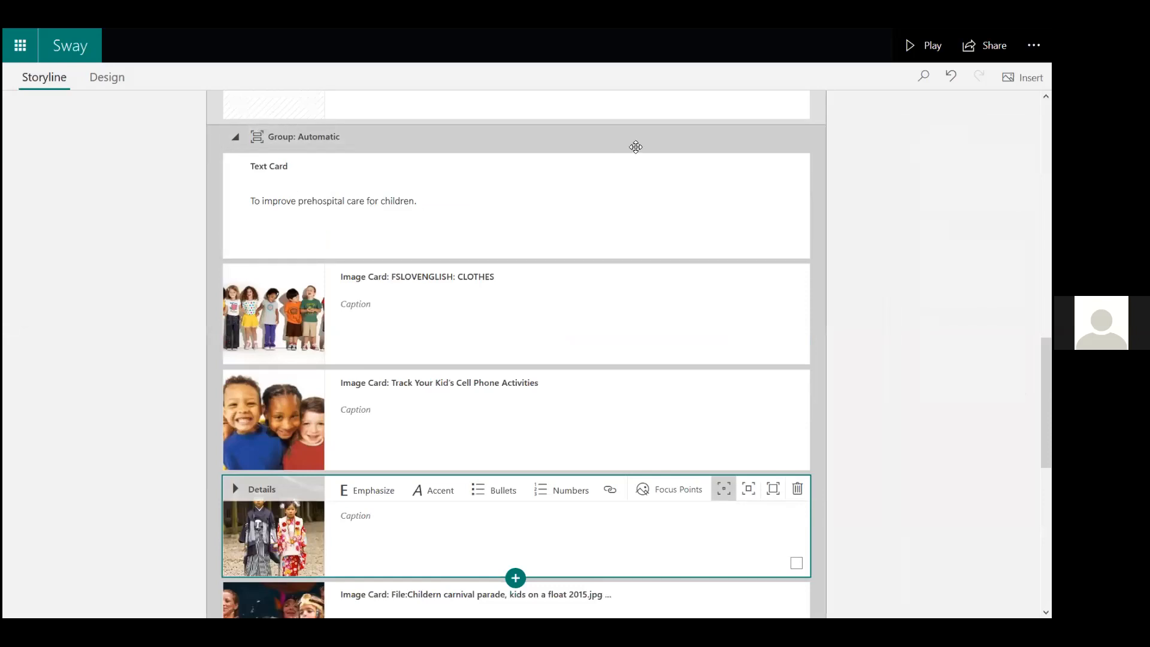
scroll(768, 344, "down", 6)
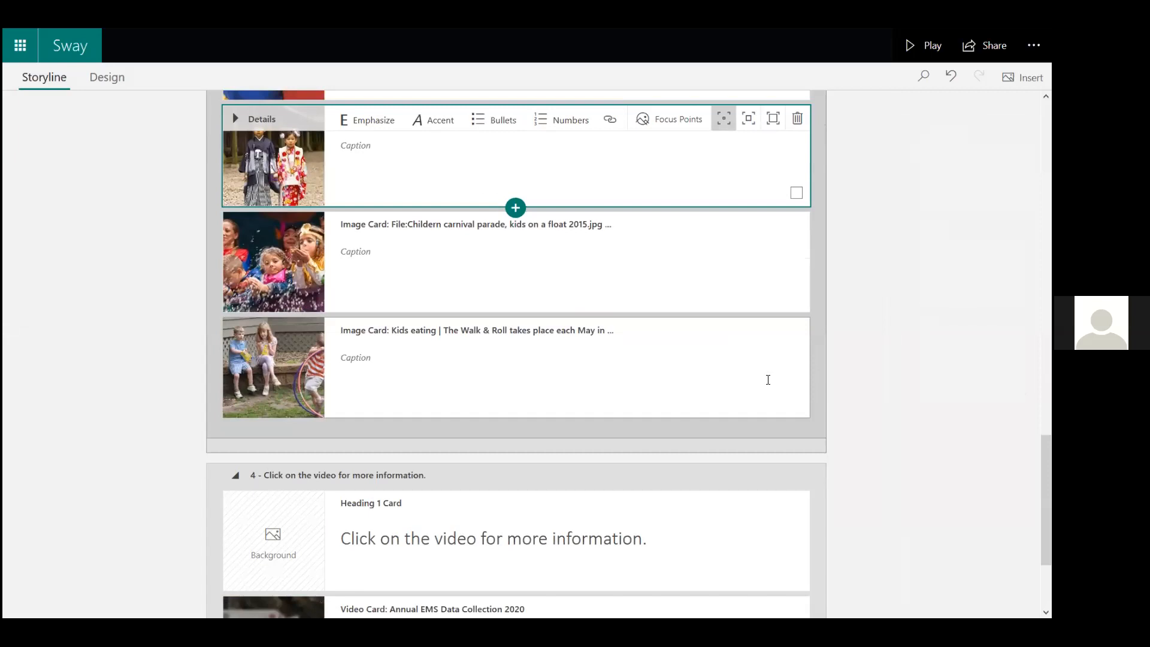
left_click(795, 404)
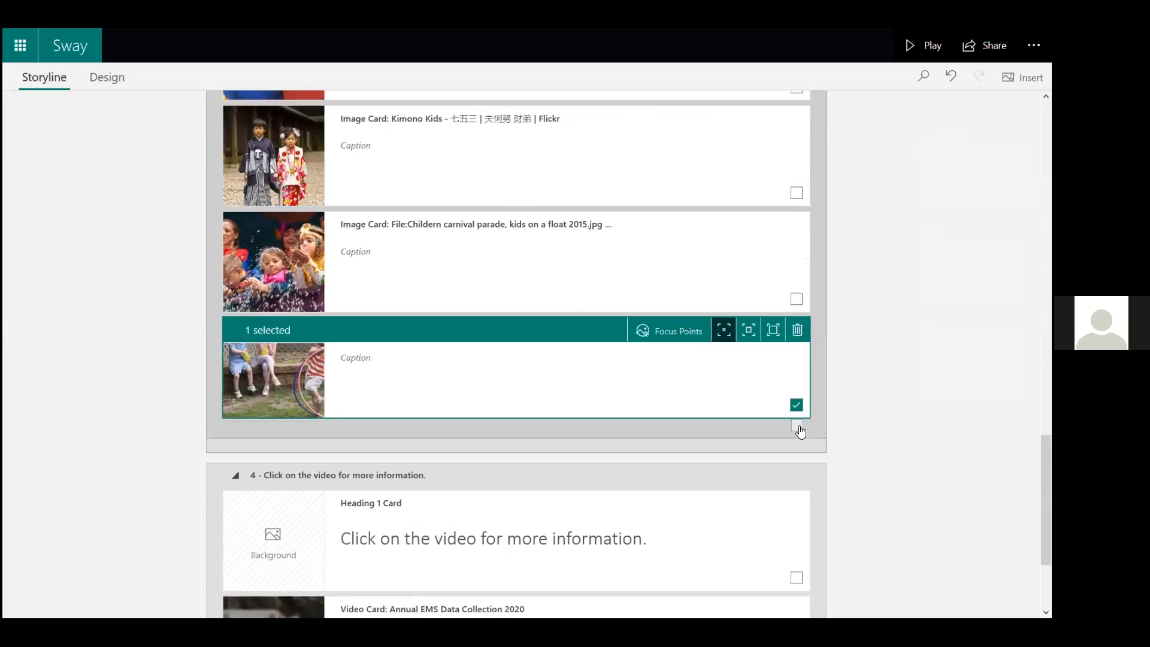
left_click(798, 427)
left_click(796, 403)
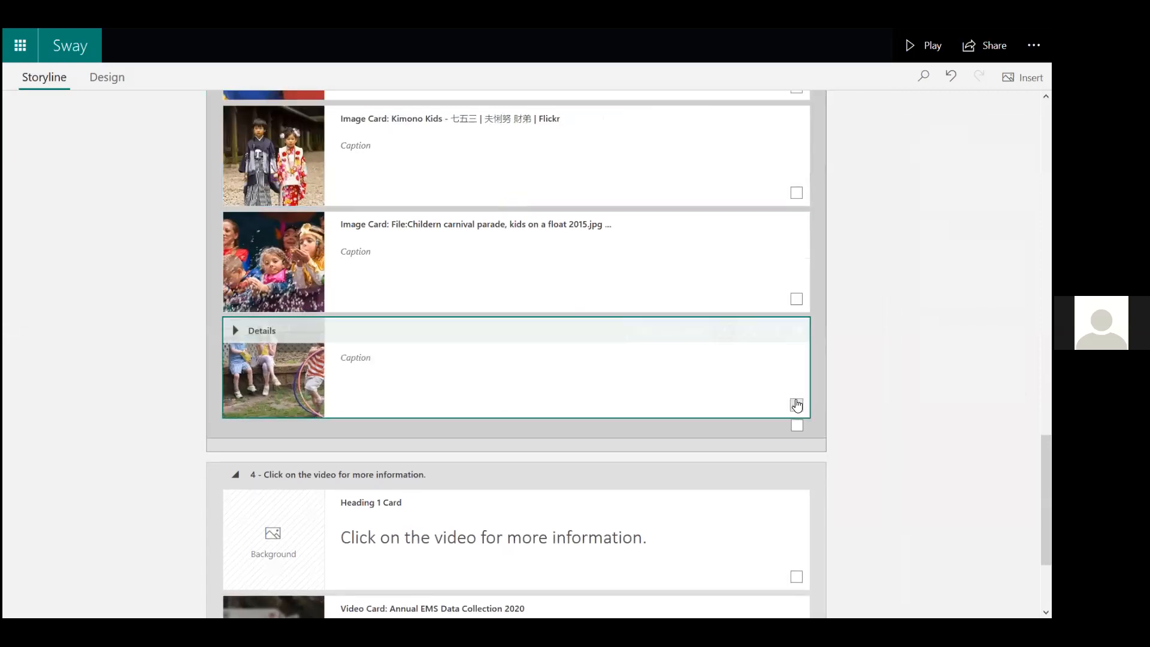
scroll(797, 403, "up", 12)
scroll(795, 399, "down", 4)
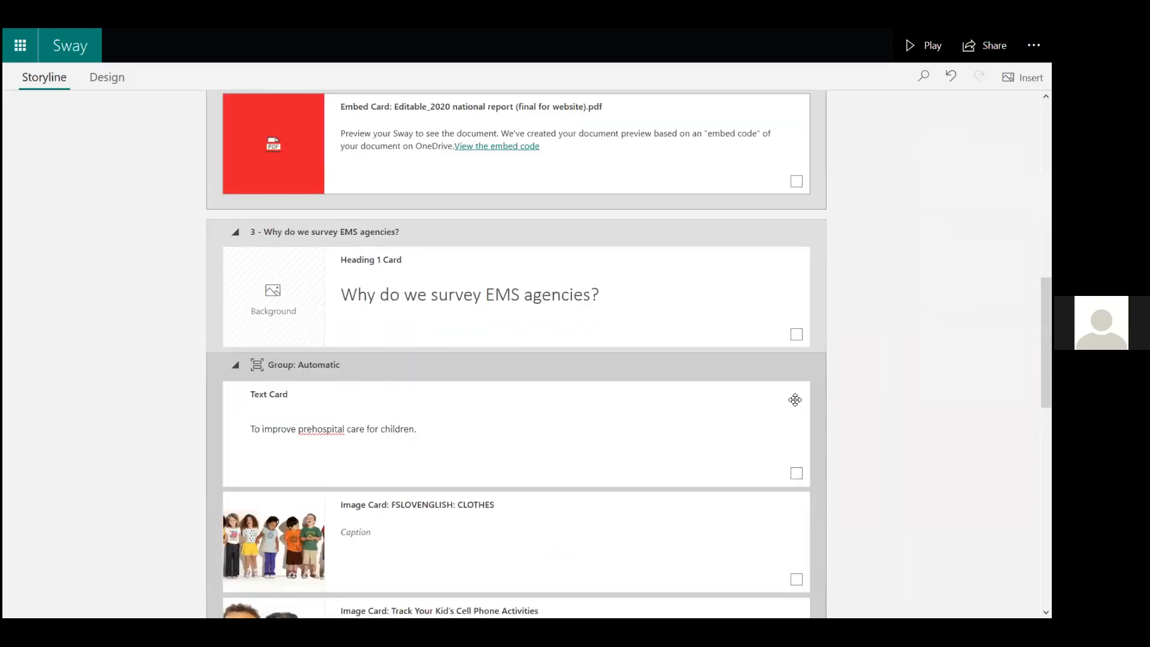
scroll(795, 400, "down", 7)
scroll(787, 464, "down", 5)
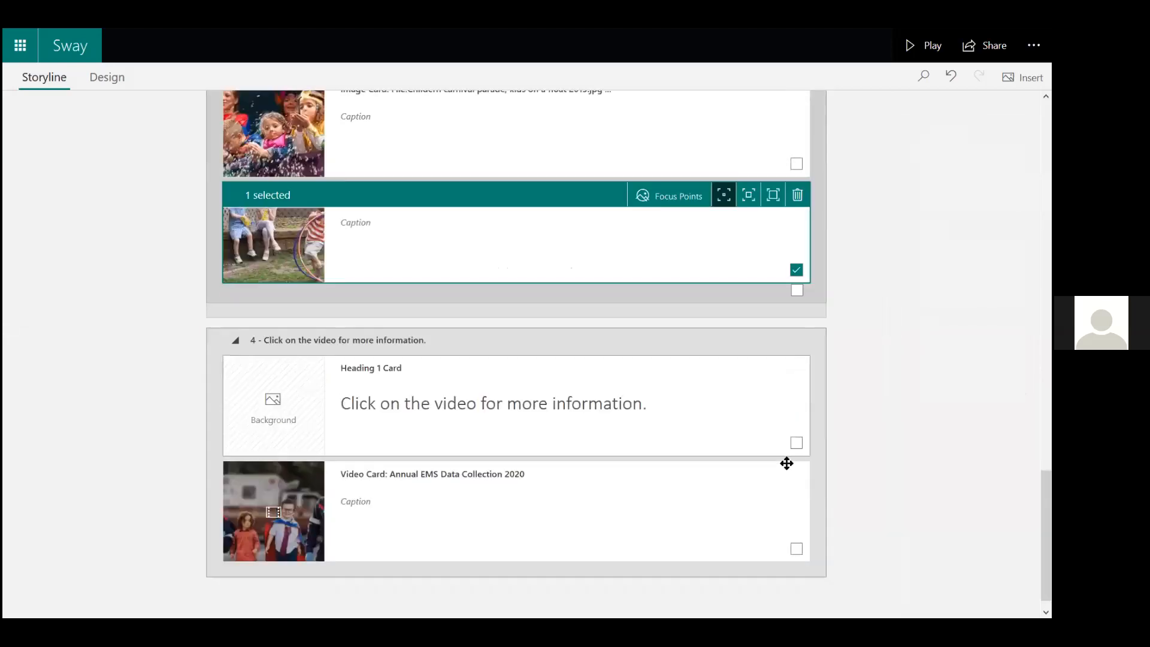
Step: Switch the selection between the whole Automatic group and its last image card, "Kids eating"
left_click(796, 291)
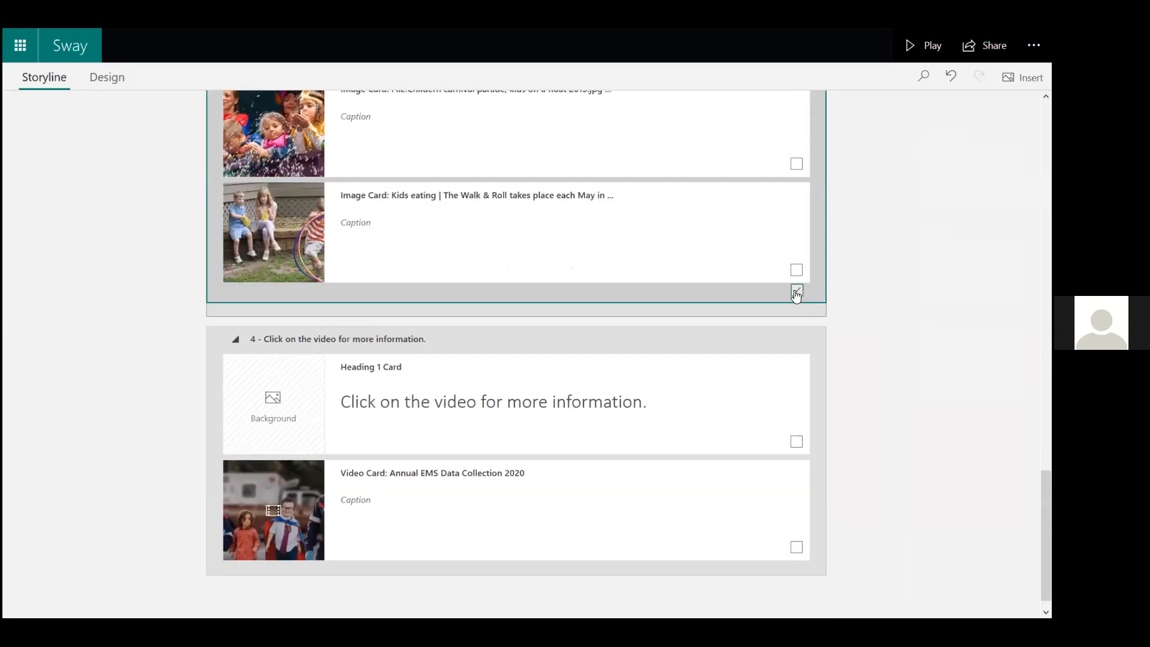
left_click(796, 292)
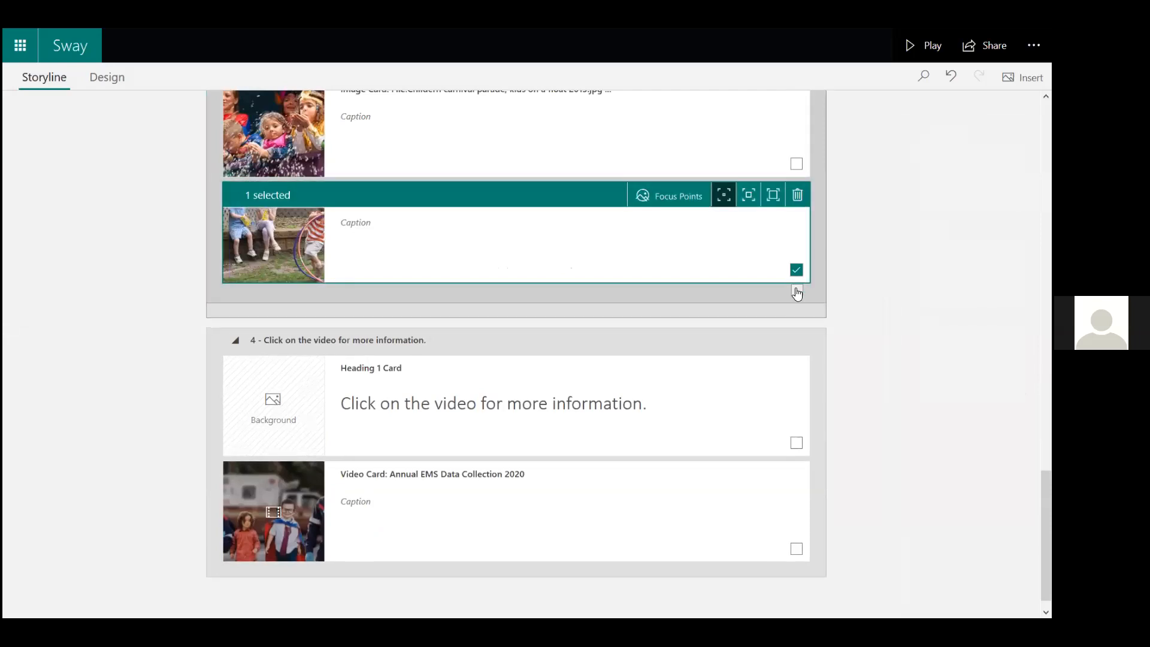
left_click(796, 292)
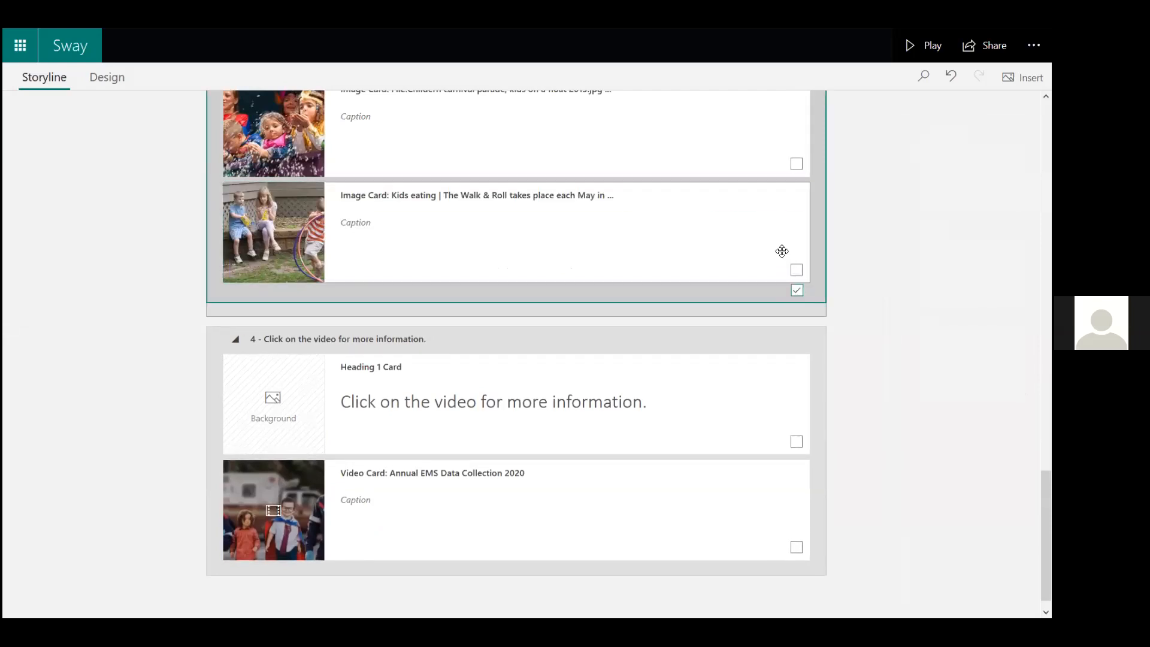
left_click(797, 326)
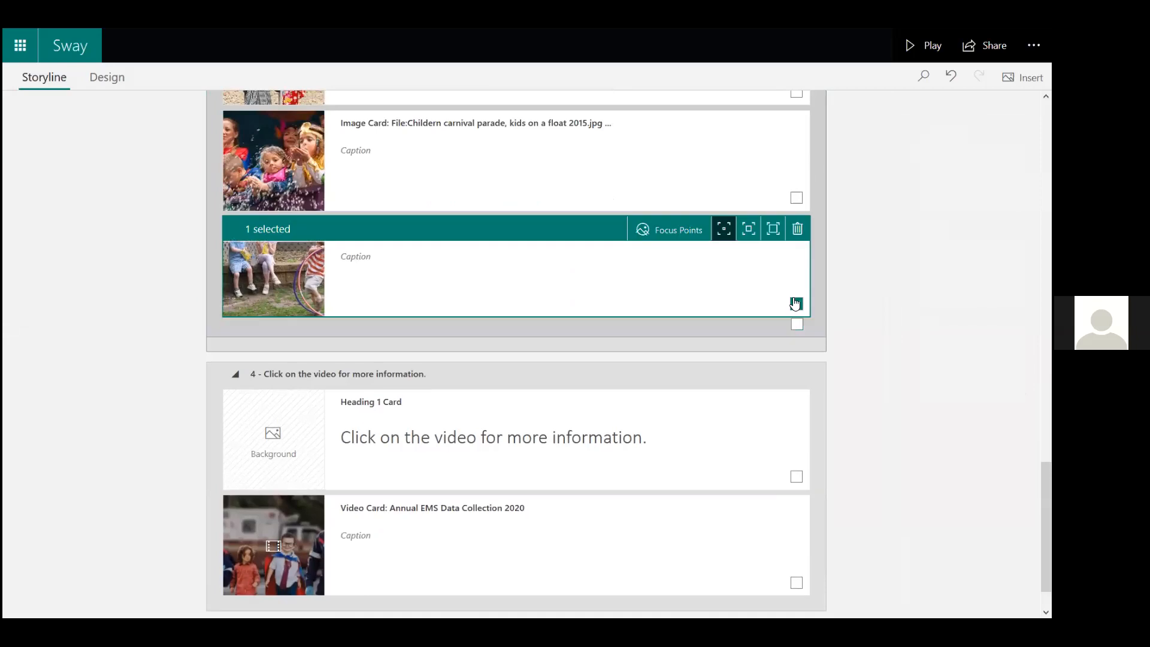
left_click(796, 328)
Step: Add the other image cards and the "To improve prehospital care for children." text card to the selection one by one
left_click(795, 198)
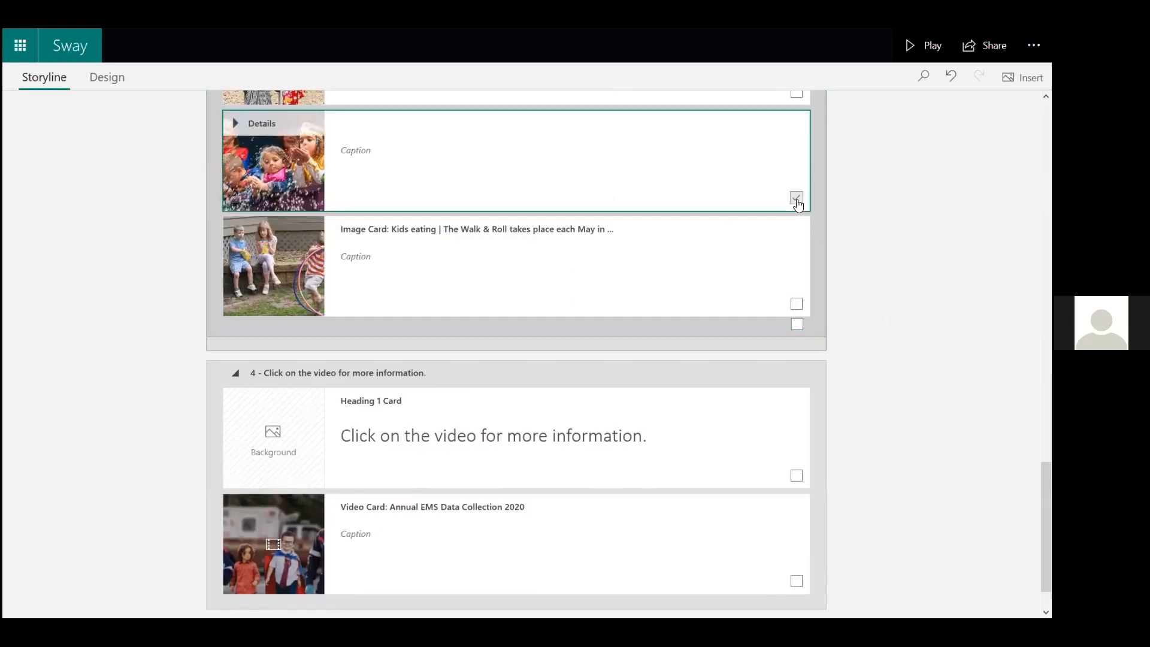
left_click(795, 304)
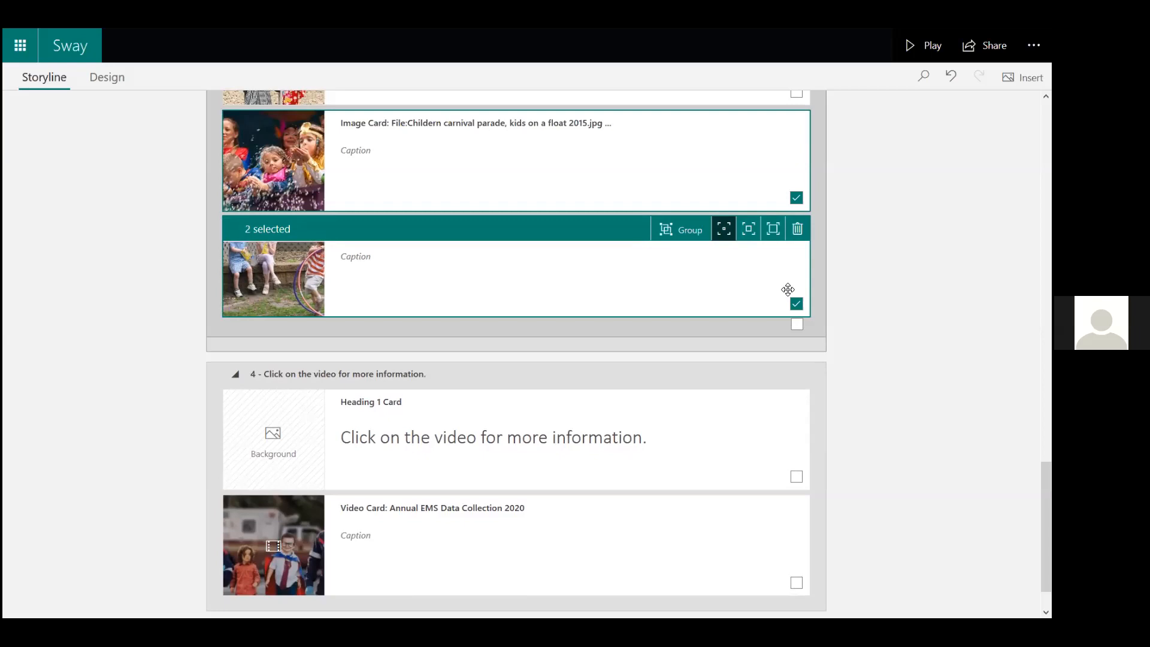
scroll(796, 216, "up", 2)
left_click(796, 175)
scroll(797, 179, "up", 3)
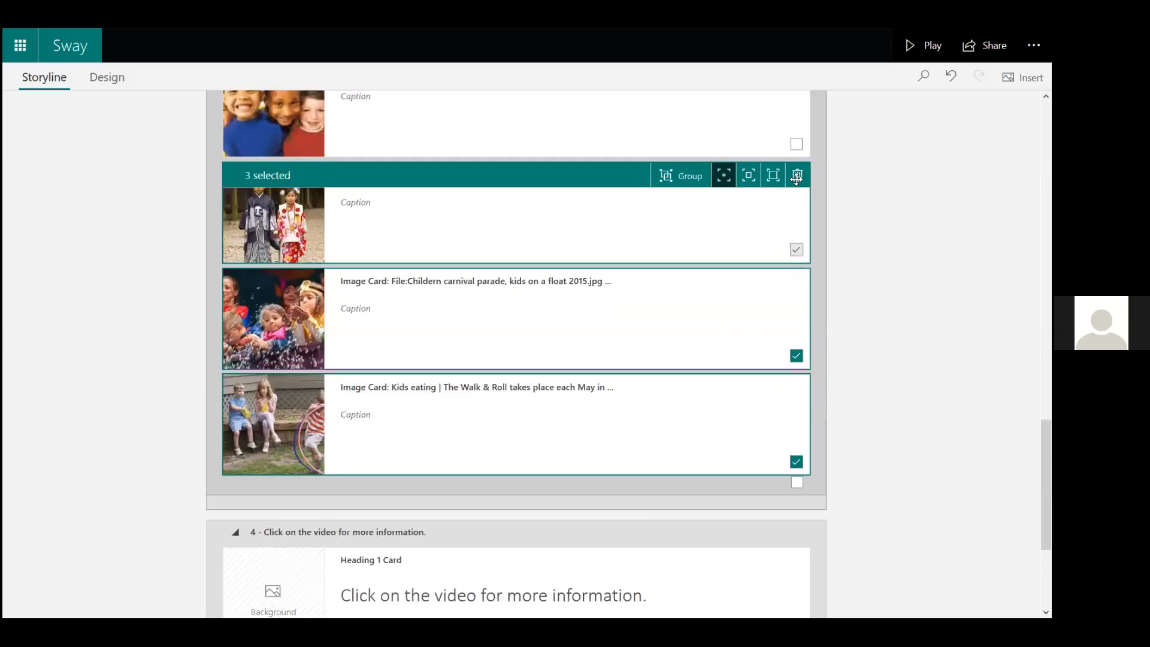
left_click(797, 193)
scroll(797, 197, "up", 3)
left_click(796, 205)
scroll(796, 207, "up", 3)
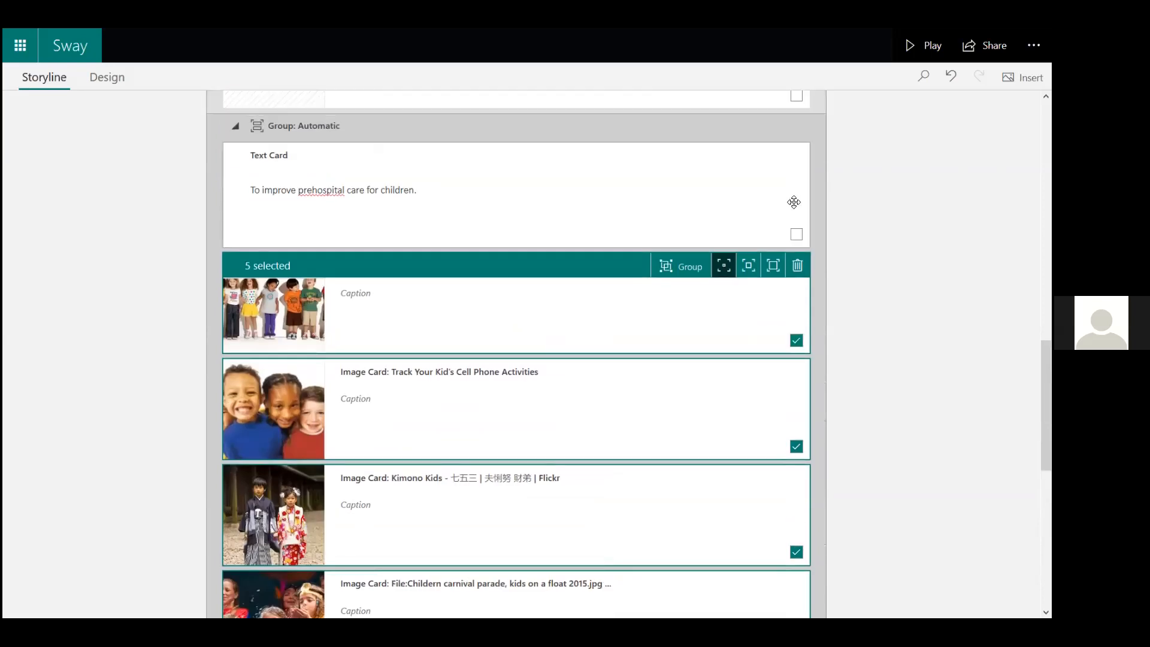
left_click(795, 236)
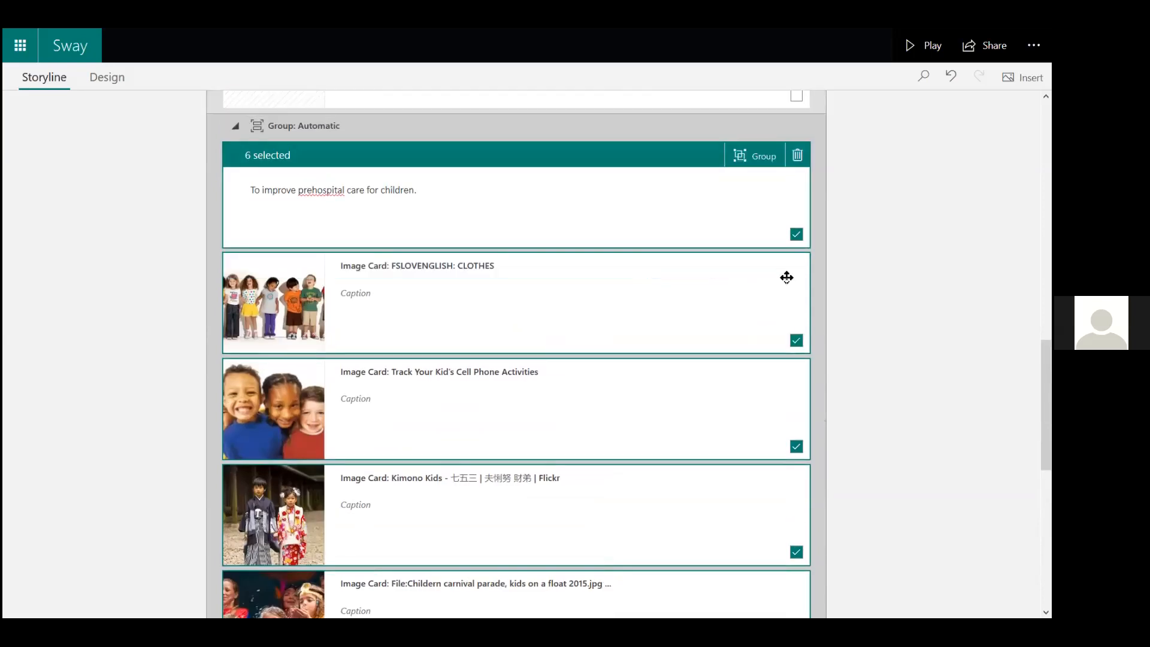
Step: Select the whole Automatic group in section 3 instead of its individual cards, and clear the selection
scroll(788, 254, "down", 10)
left_click(796, 335)
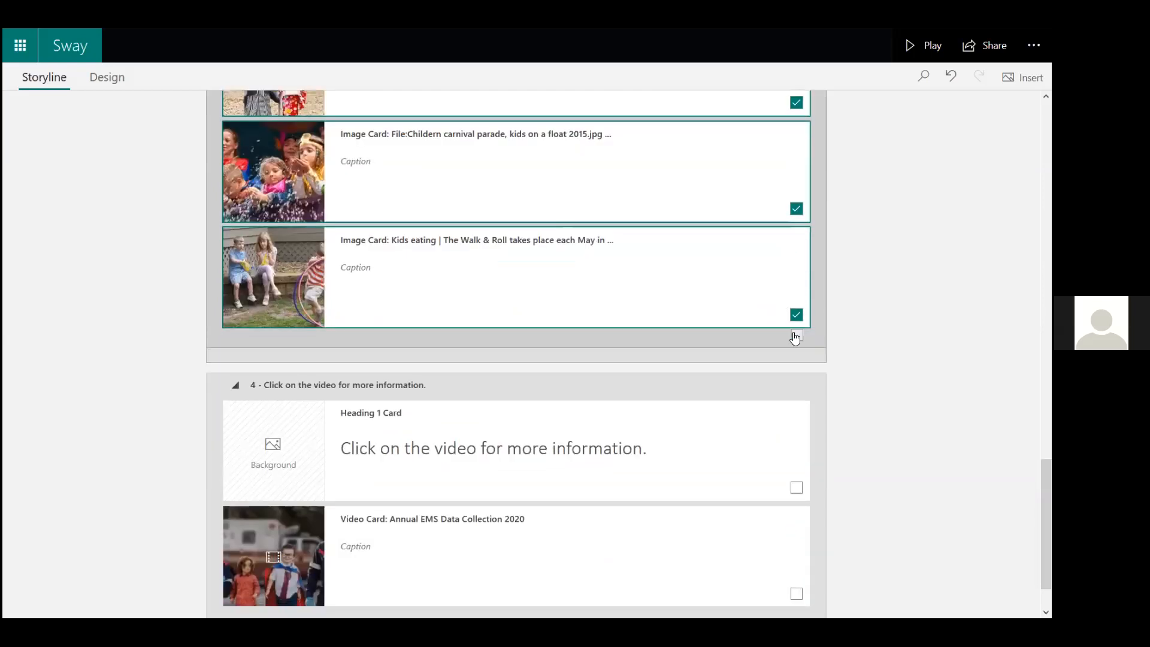
scroll(792, 344, "up", 12)
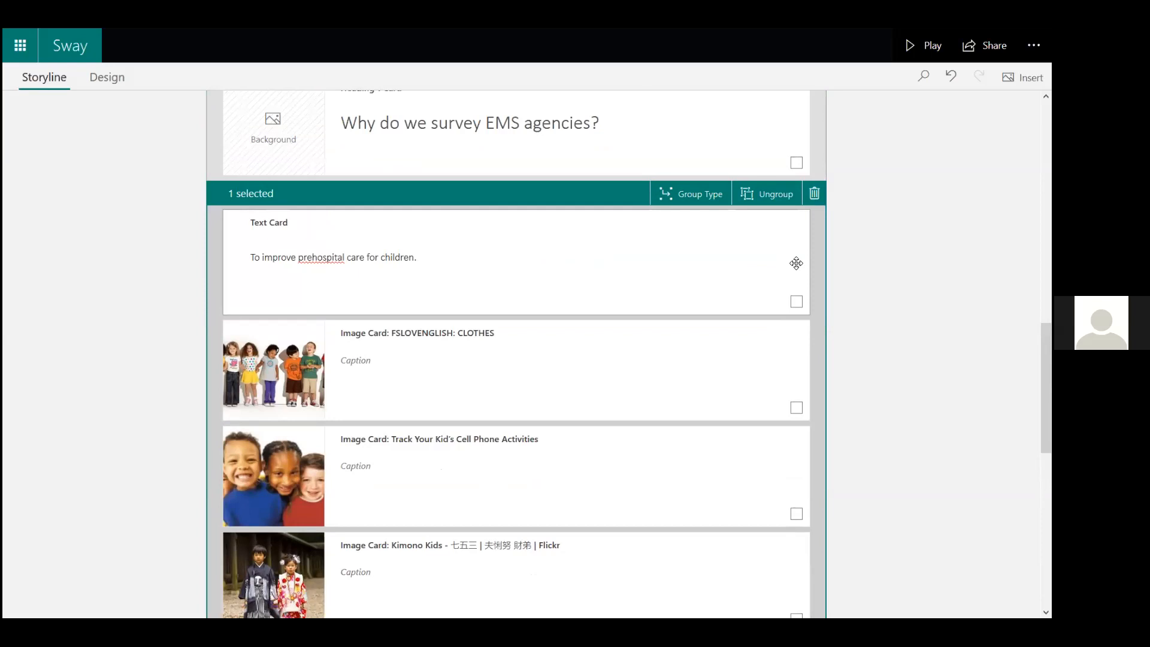
left_click(885, 256)
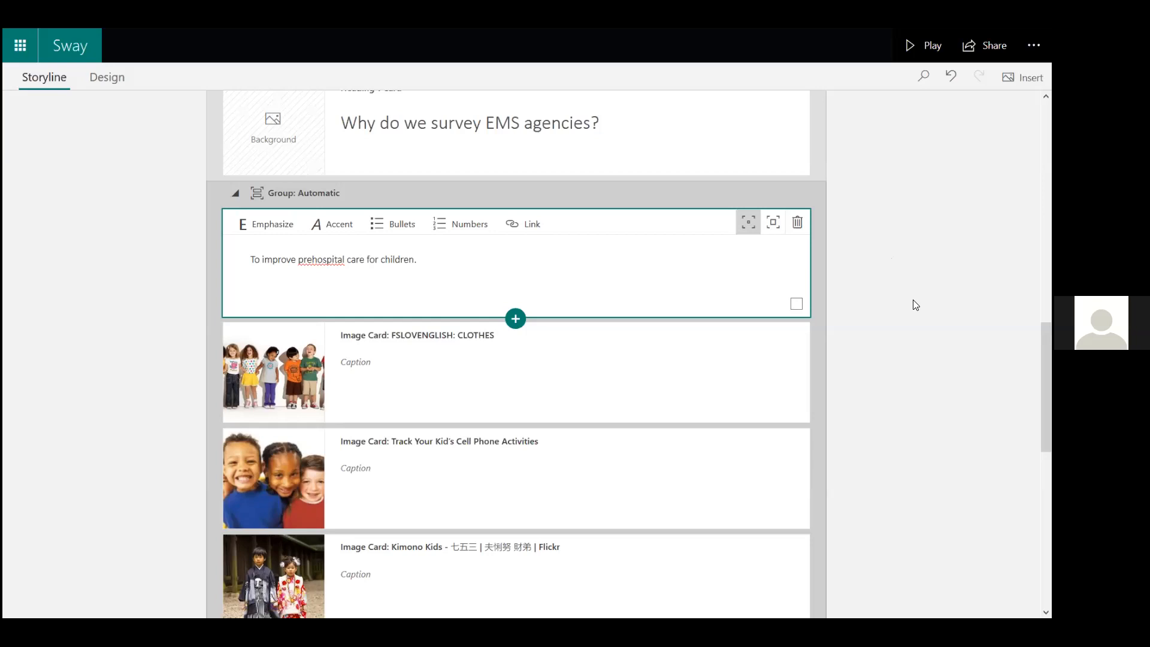
Step: View the export formats available for the Sway and leave without exporting
scroll(914, 305, "down", 3)
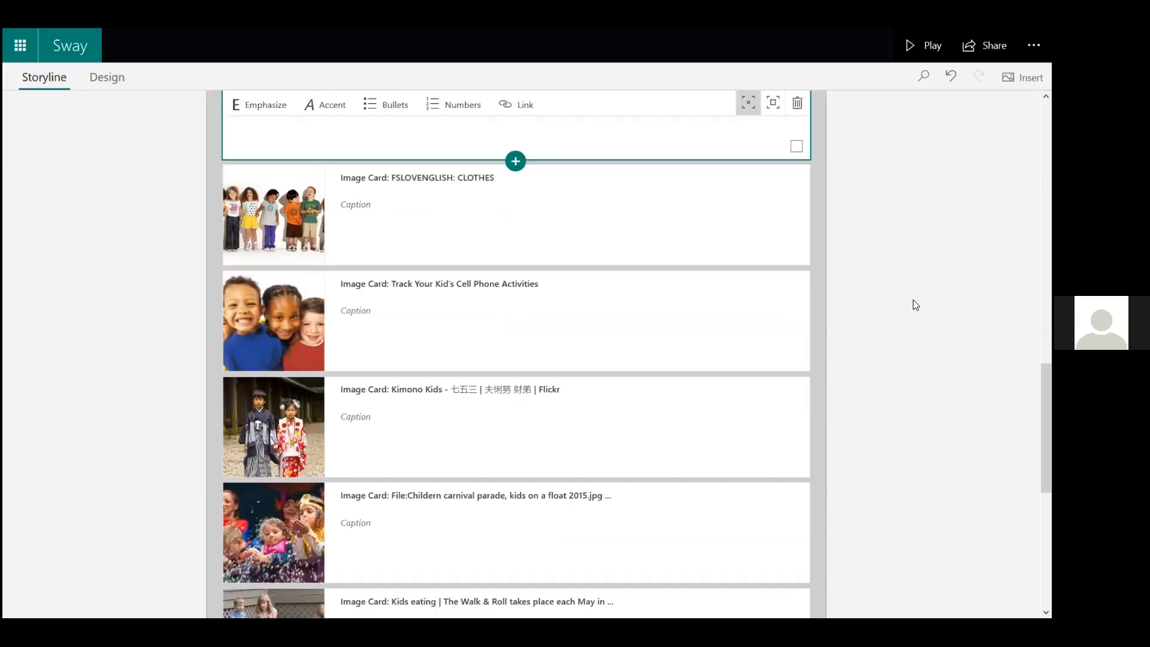
scroll(915, 305, "up", 15)
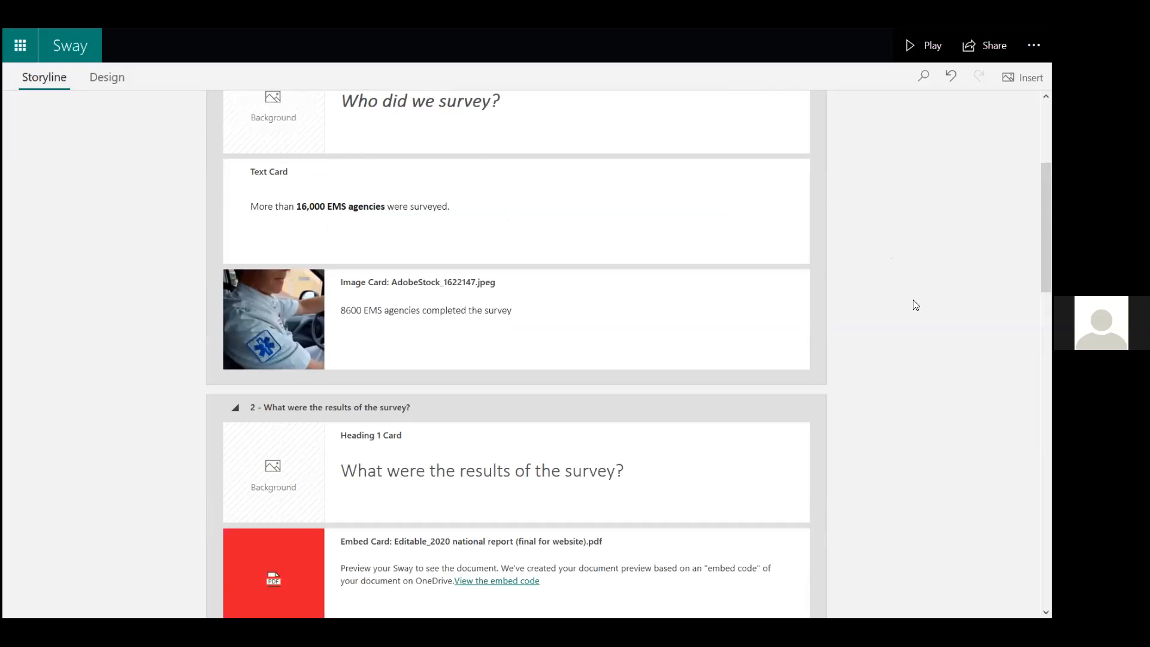
scroll(915, 305, "up", 4)
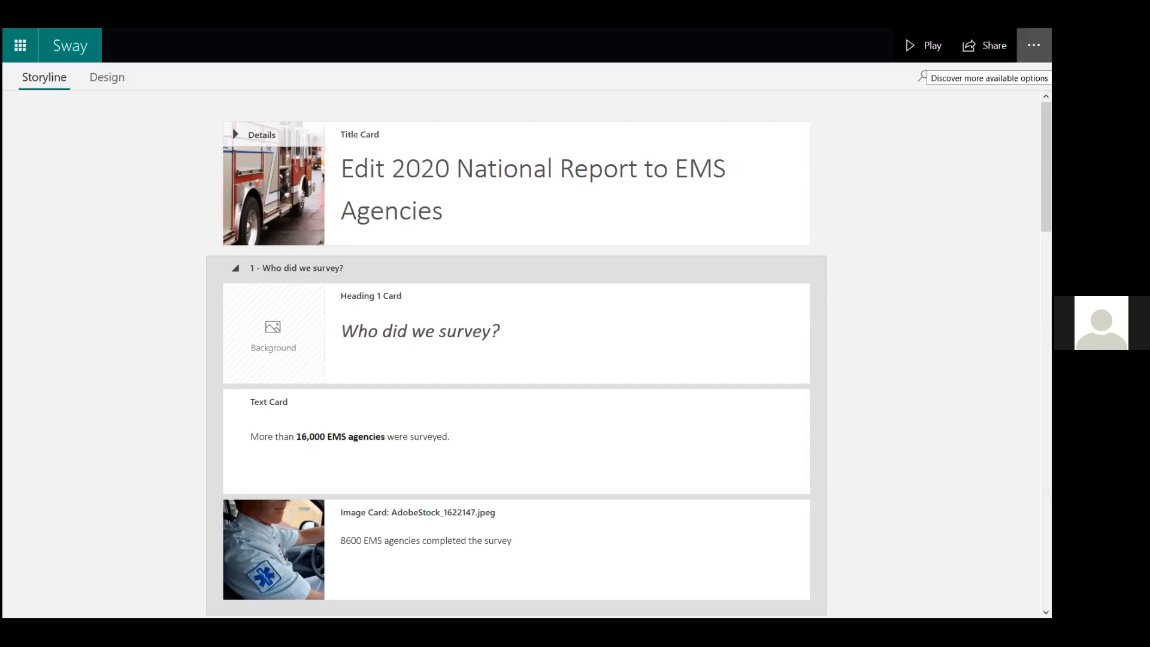
left_click(1033, 45)
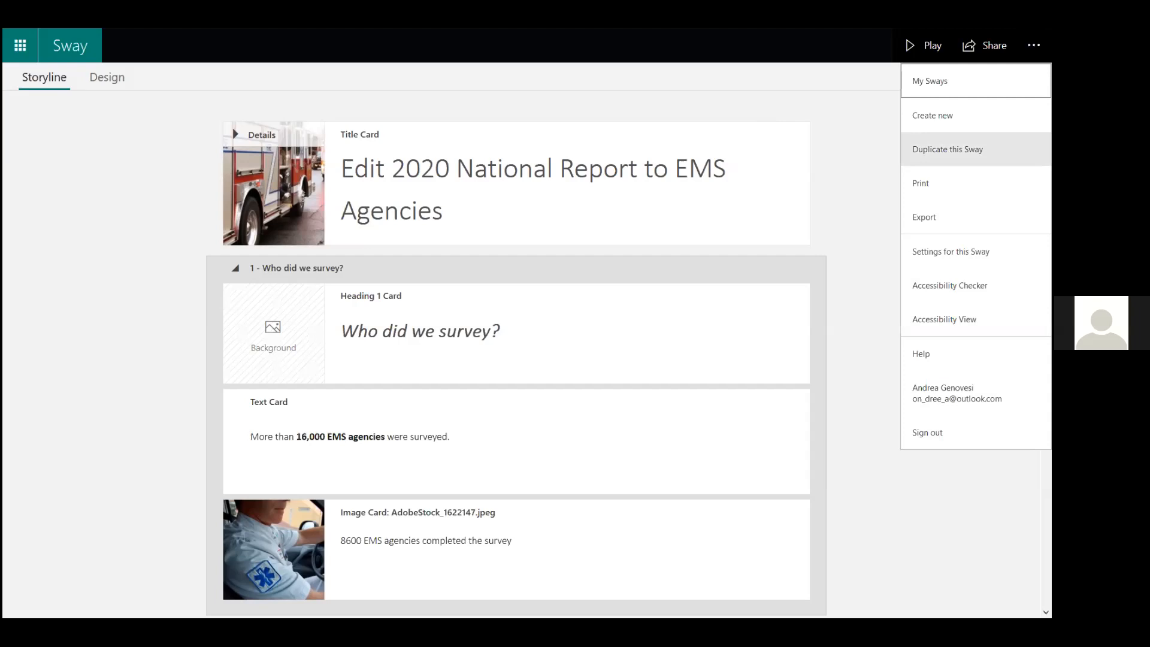
left_click(924, 217)
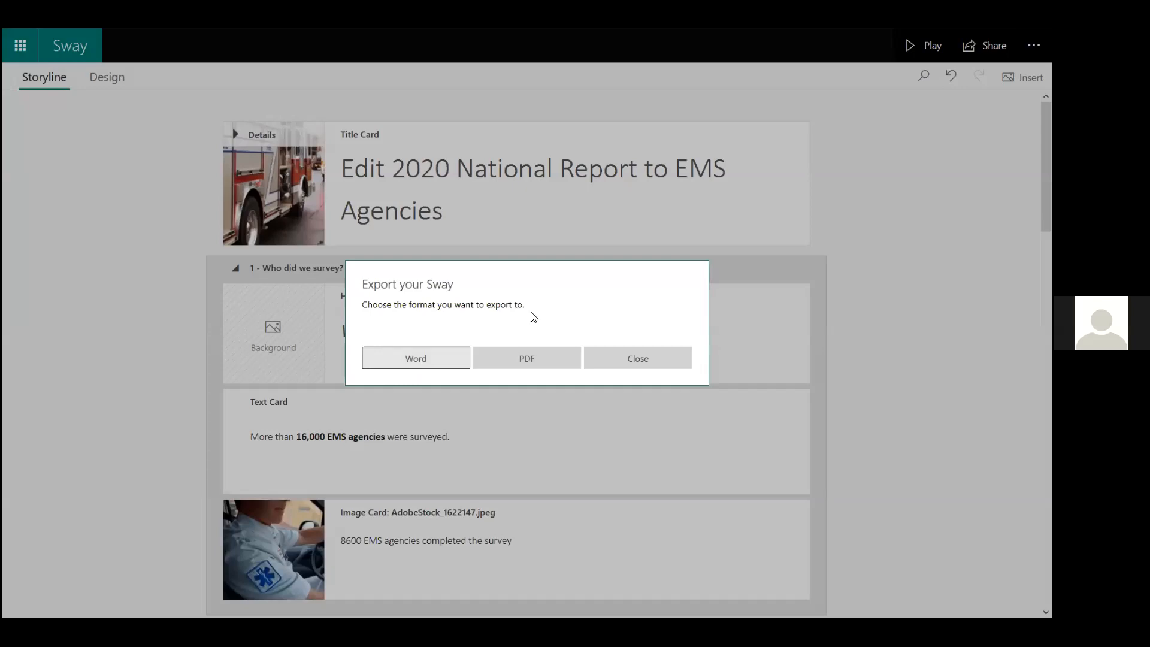
left_click(866, 230)
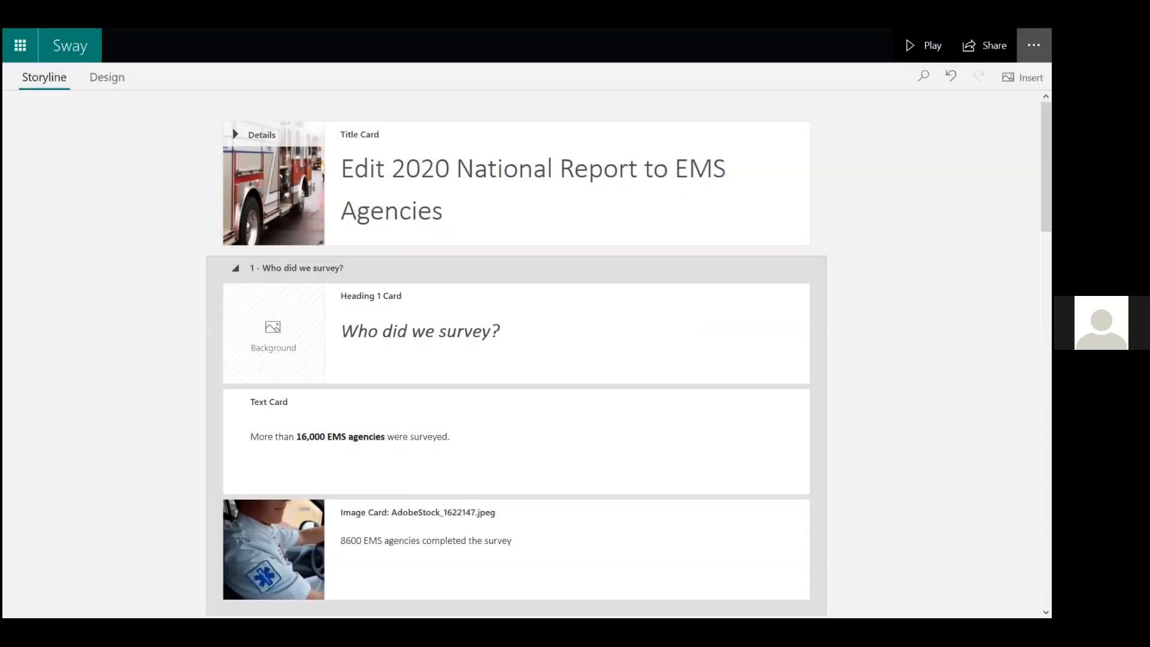
Step: Set the sharing invitation to edit, select the whole sharing link, and close the sharing options
left_click(1033, 45)
left_click(985, 45)
left_click(825, 146)
left_click(922, 173)
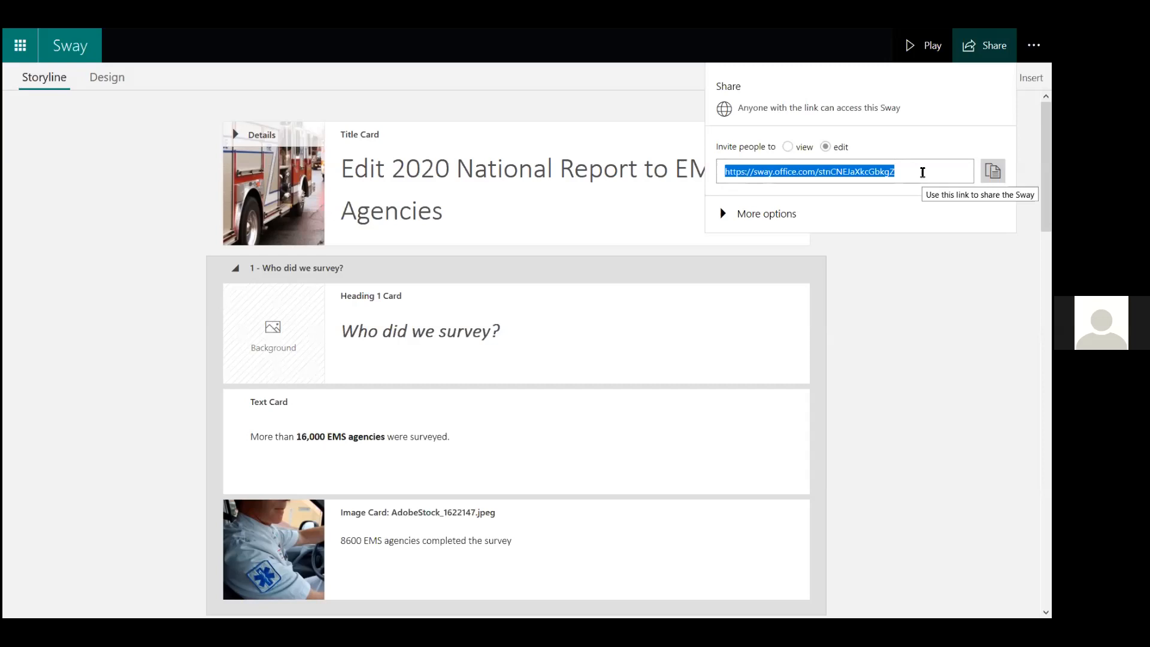
left_click(563, 207)
Step: Set the sharing invitation to view and preview the visual link thumbnail without copying it
left_click(985, 45)
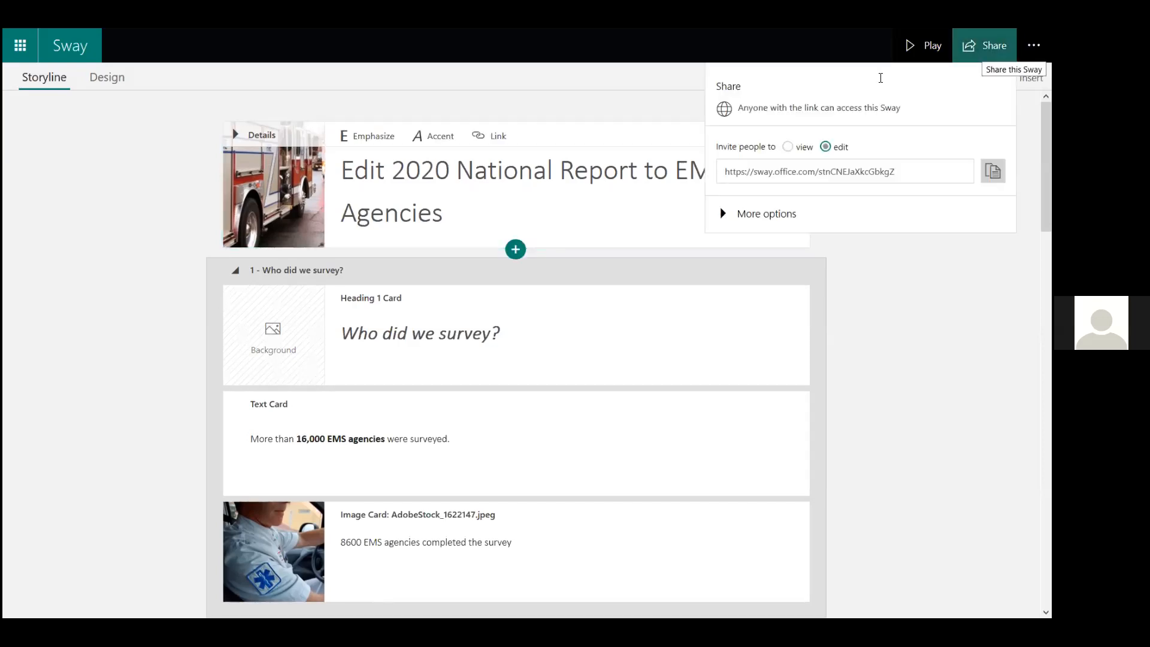
left_click(788, 148)
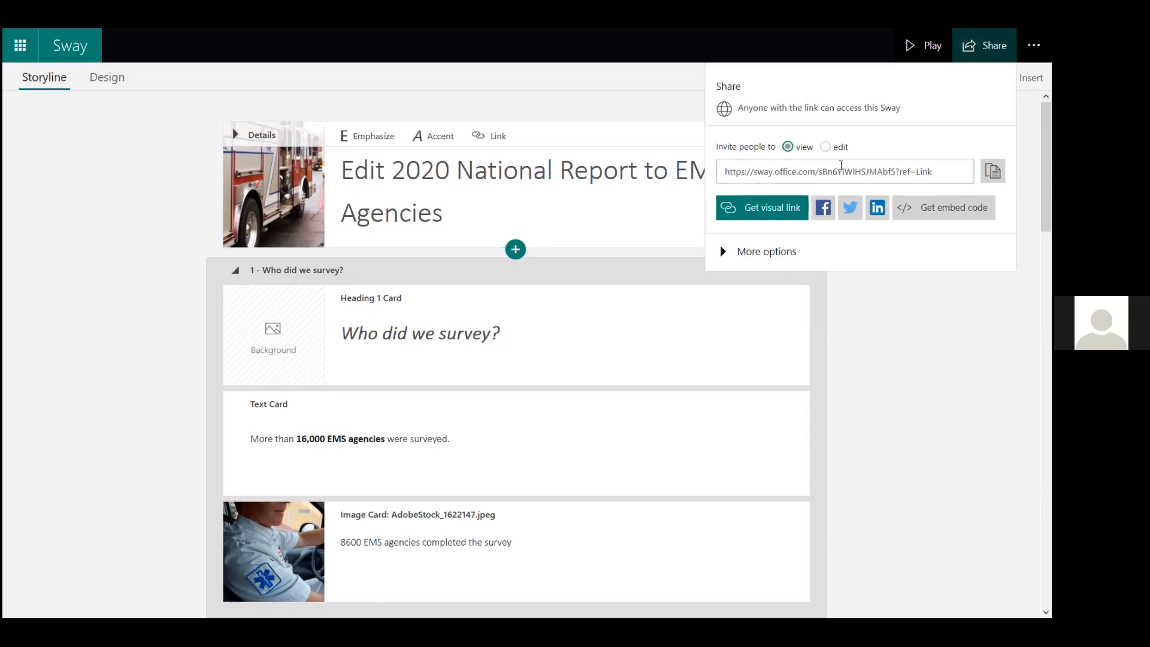
left_click(779, 220)
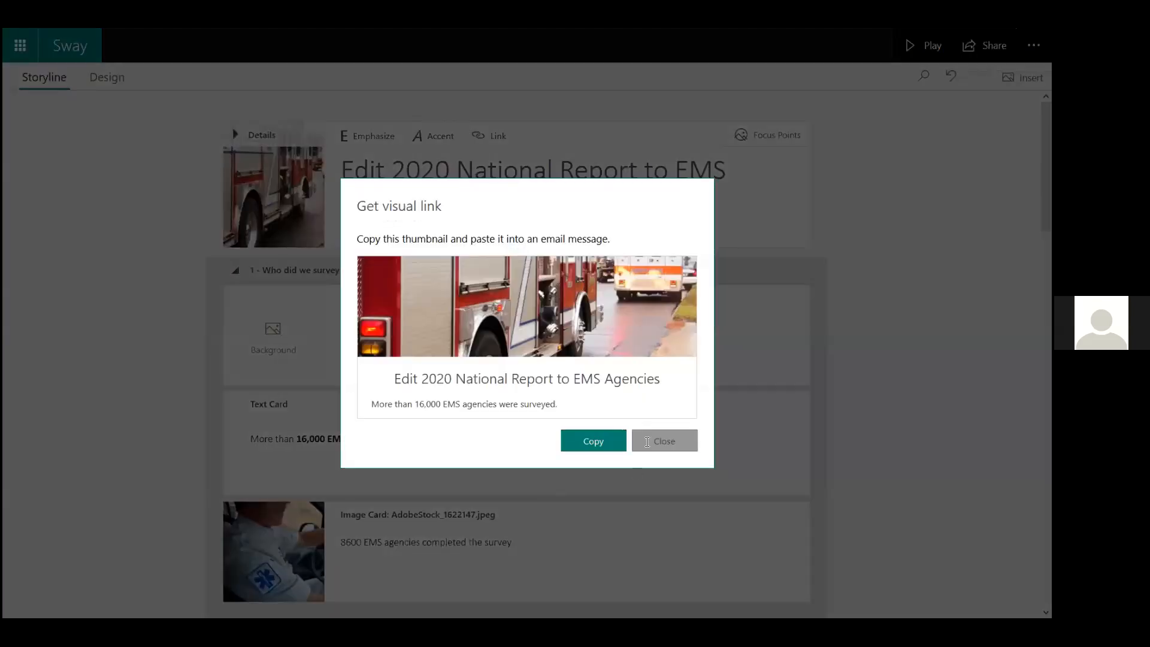
left_click(643, 443)
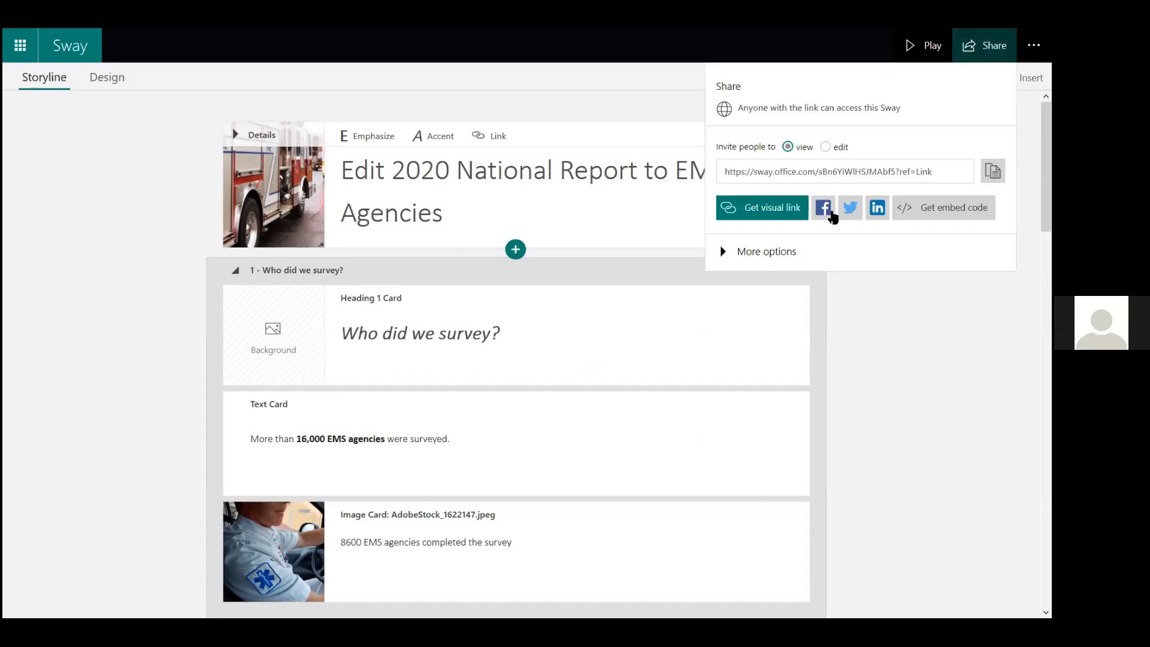
Step: Open the Facebook sharing window for the Sway and close it without logging in
left_click(823, 208)
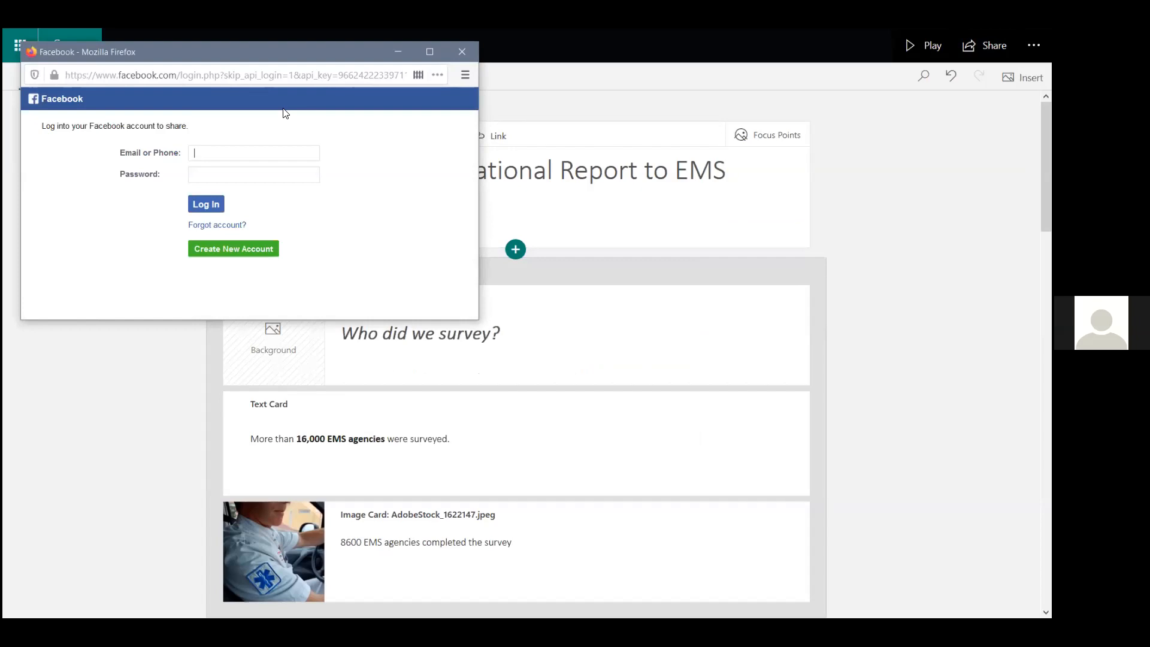
left_click_drag(291, 52, 300, 73)
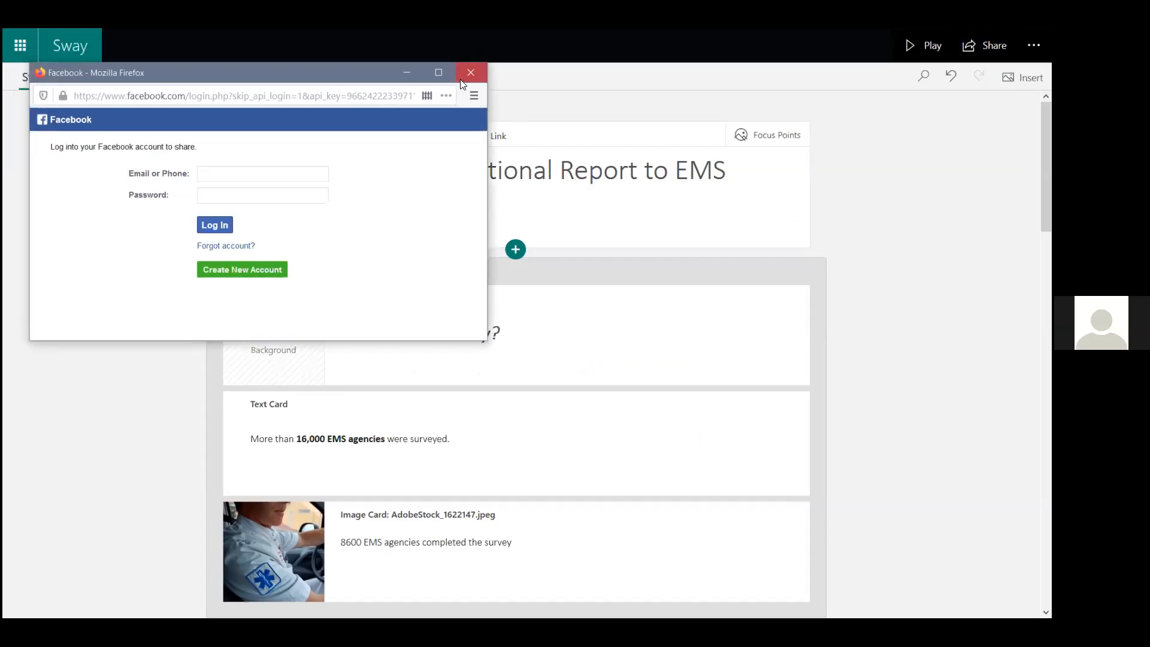
left_click(462, 78)
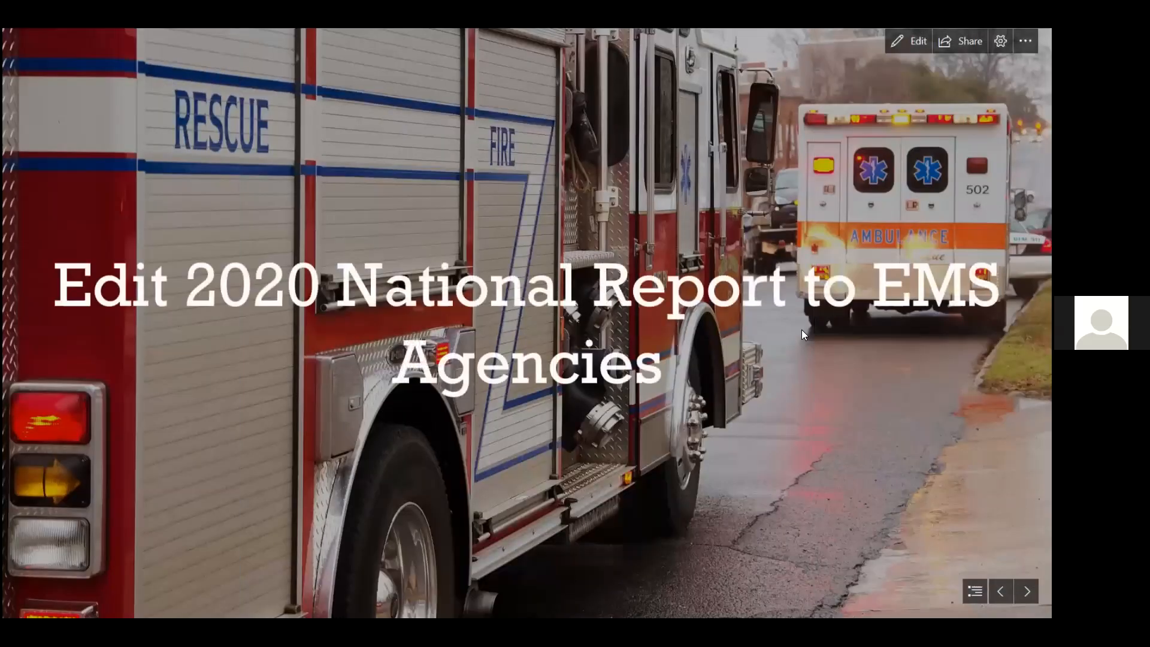
Step: Advance through the played Sway from the title to the embedded report in the survey results section
key("Right")
key("Right")
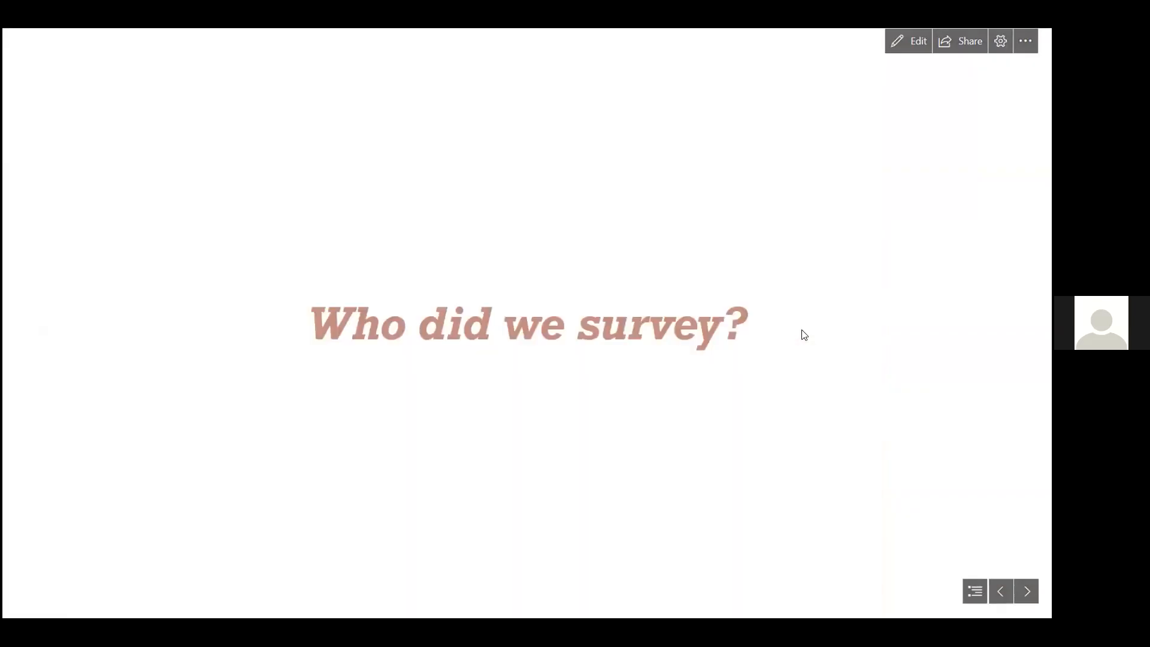
key("Right")
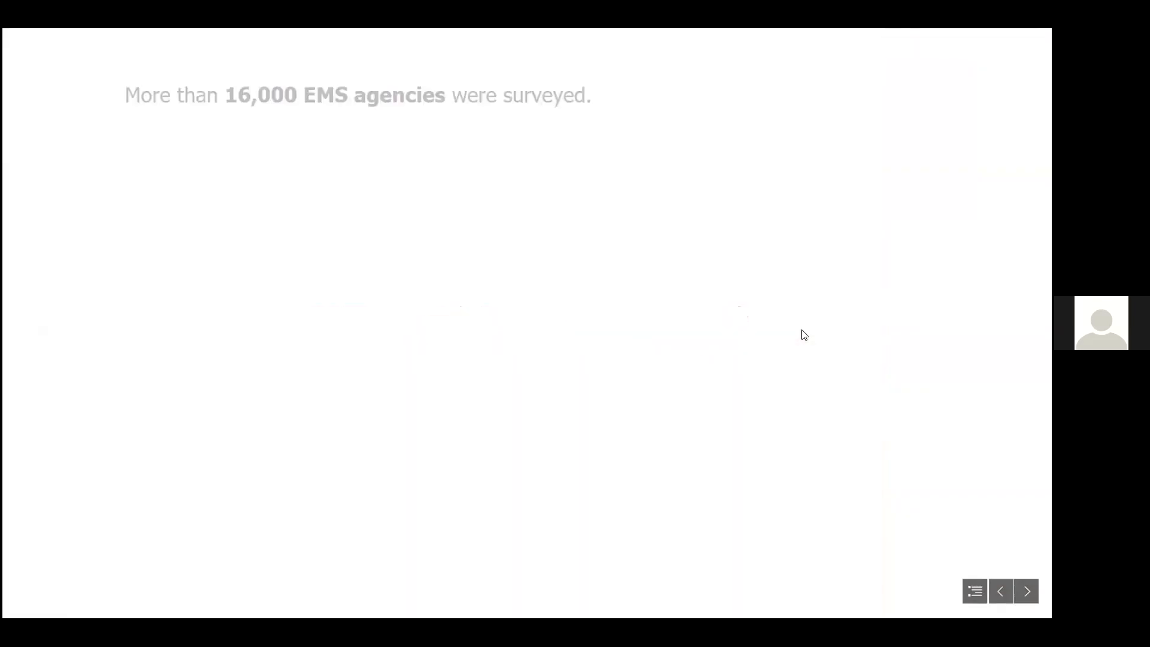
key("Right")
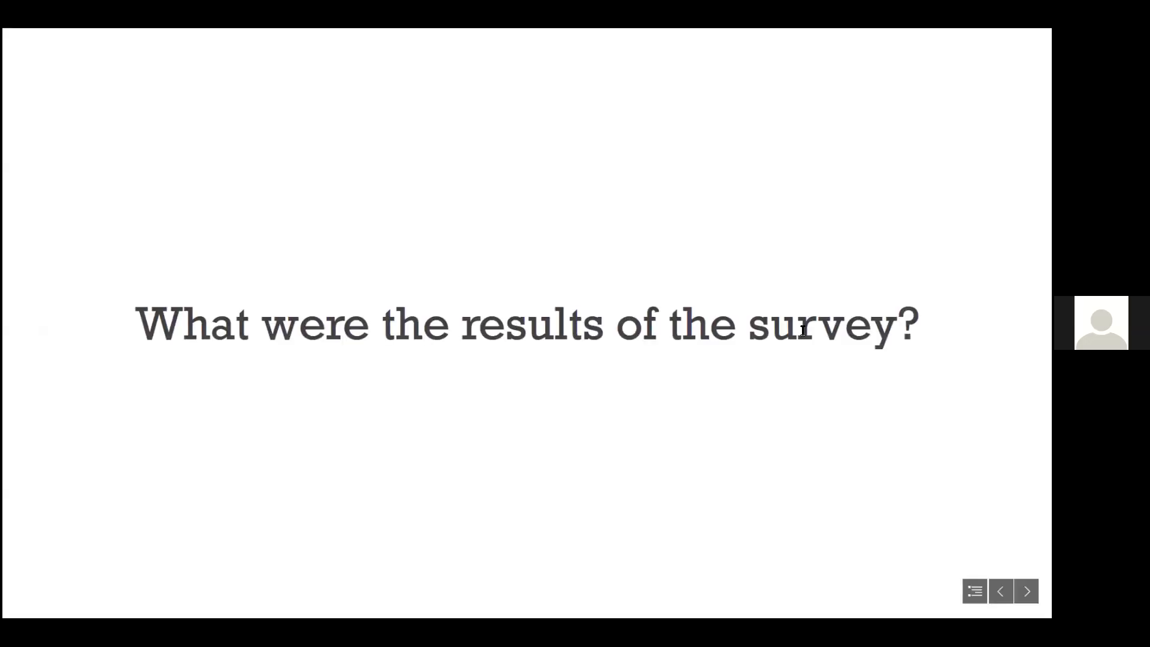
key("Right")
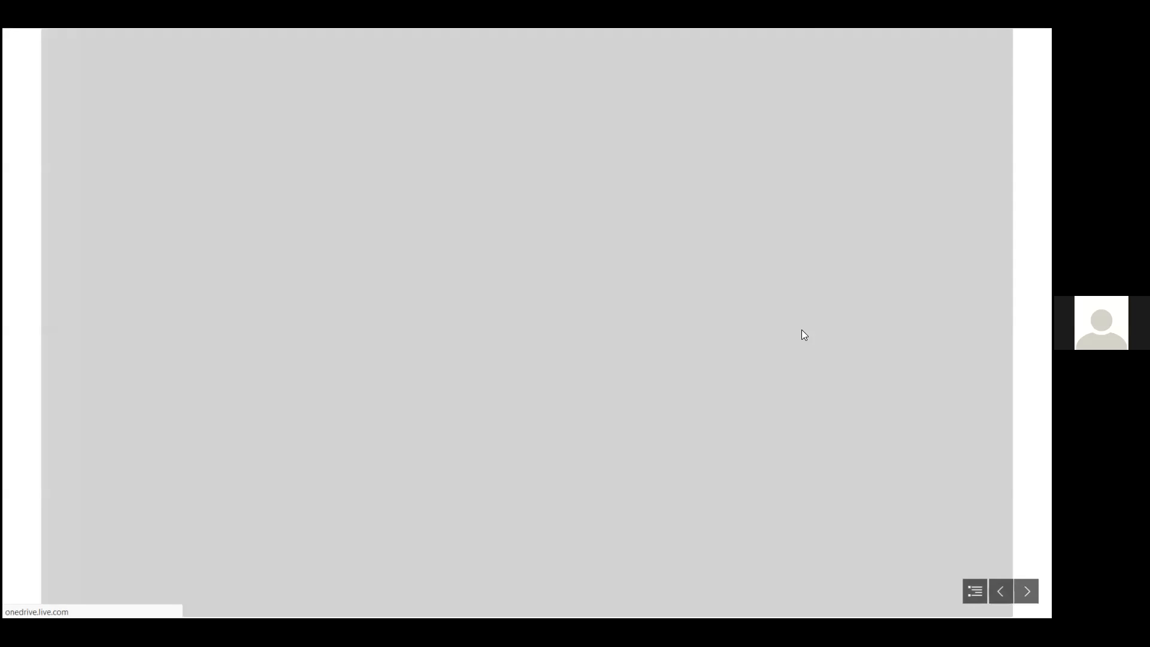
key("Right")
key("Right")
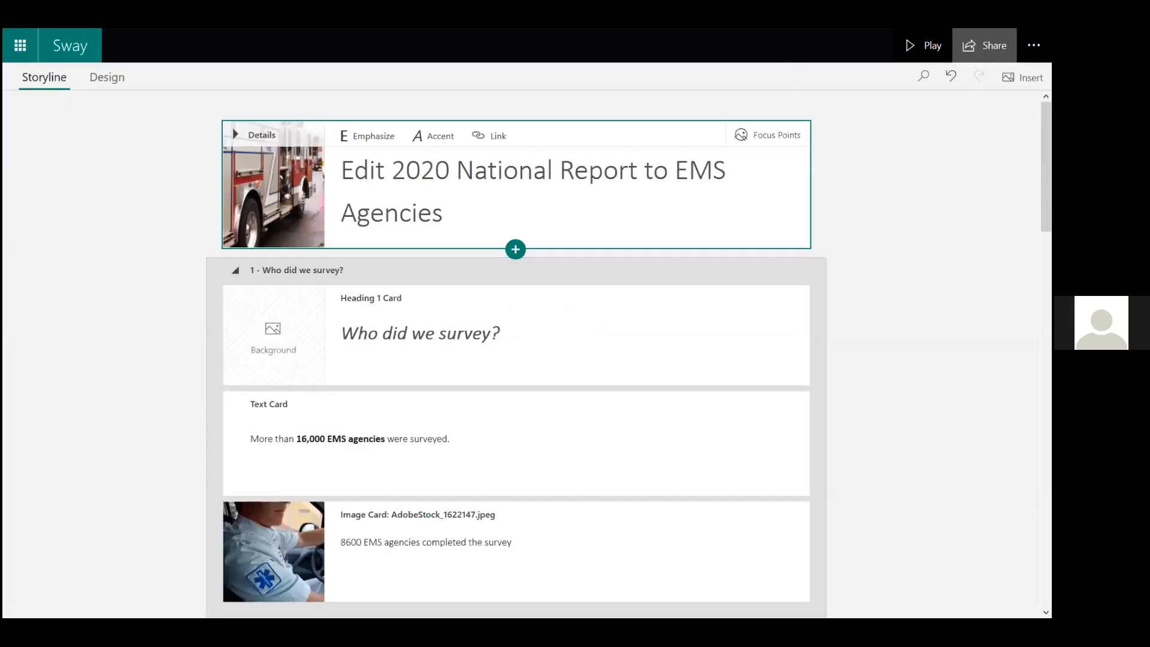
Step: Select the whole view link in the sharing options and close them
left_click(984, 45)
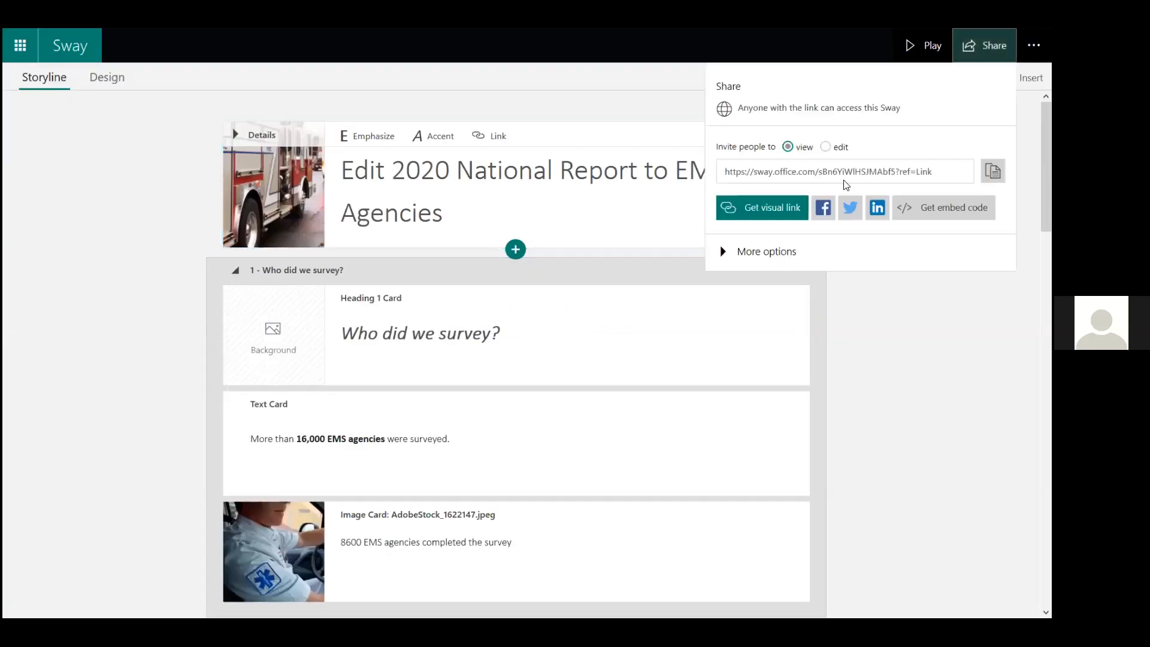
double_click(835, 172)
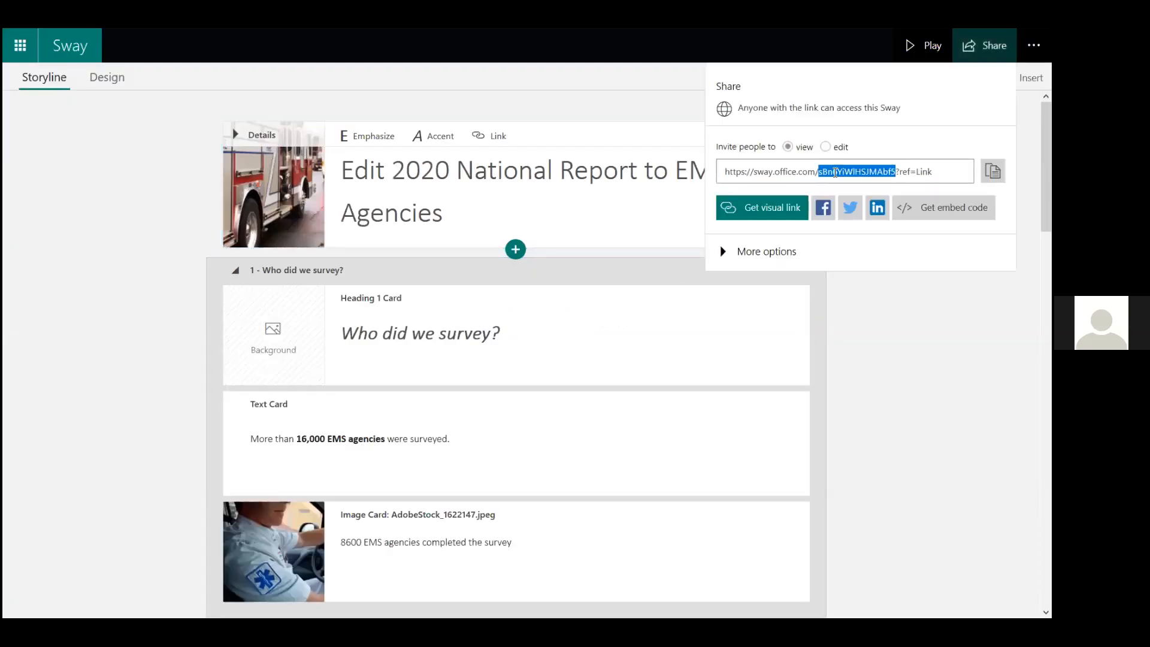
left_click(835, 171)
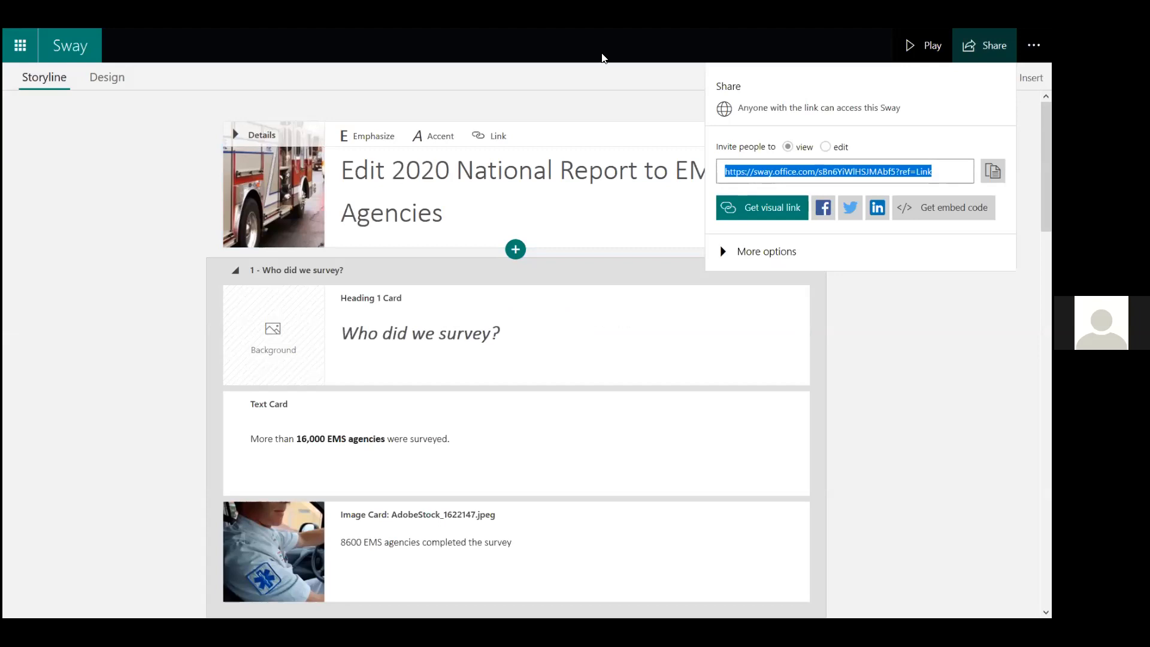
left_click(604, 58)
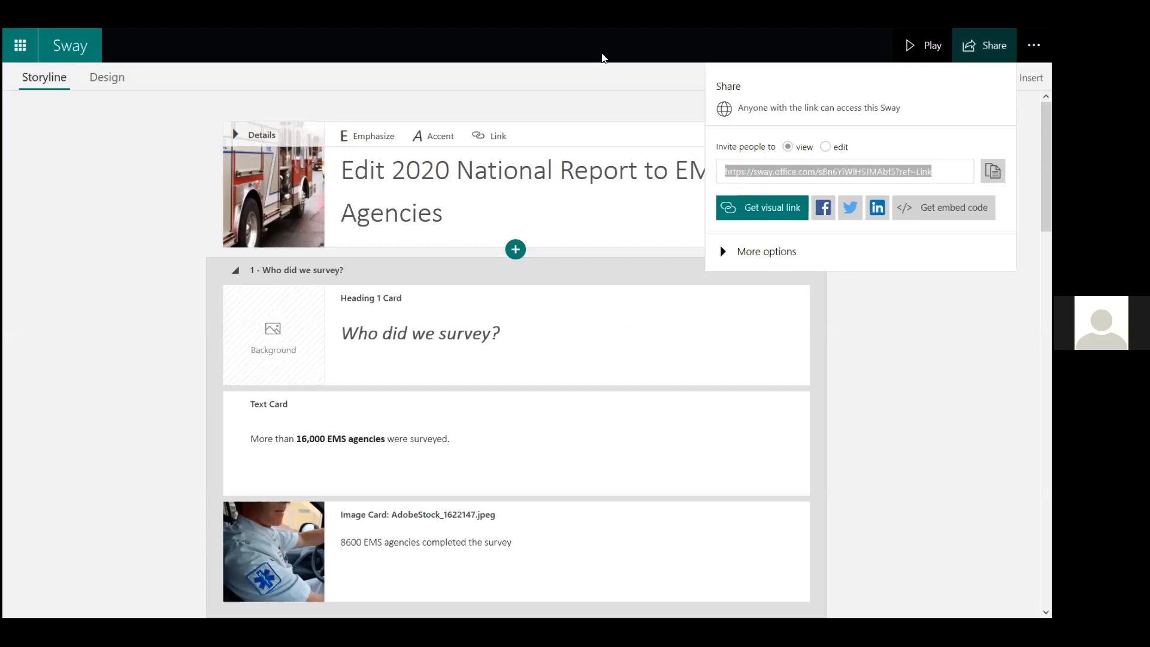
left_click(539, 64)
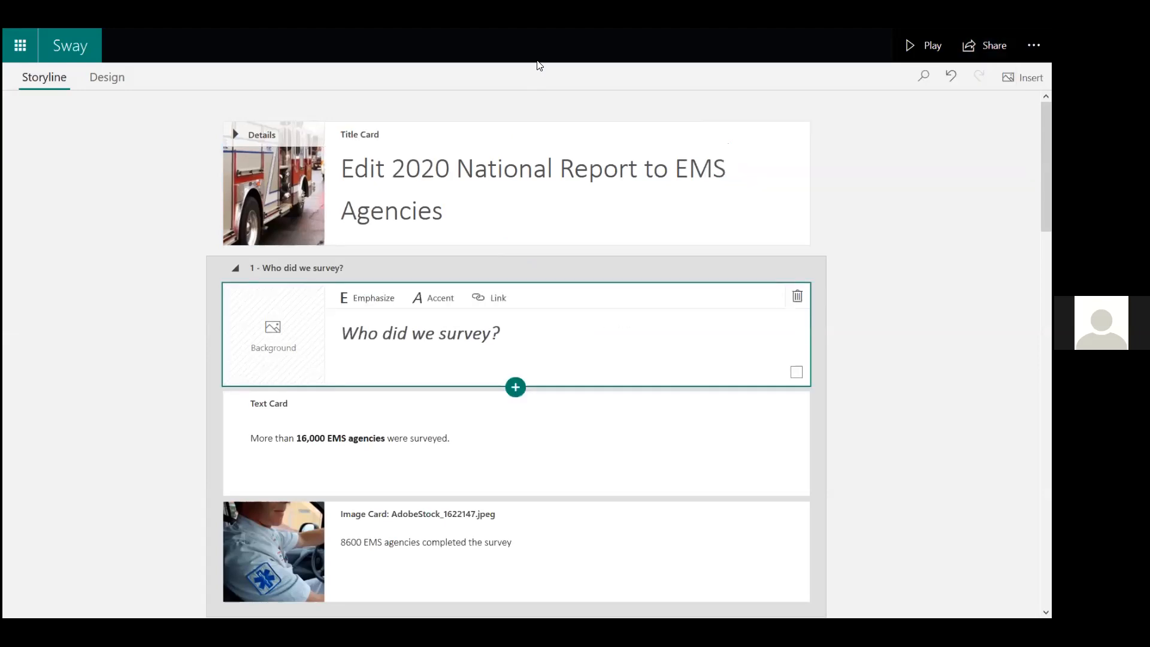
left_click(540, 66)
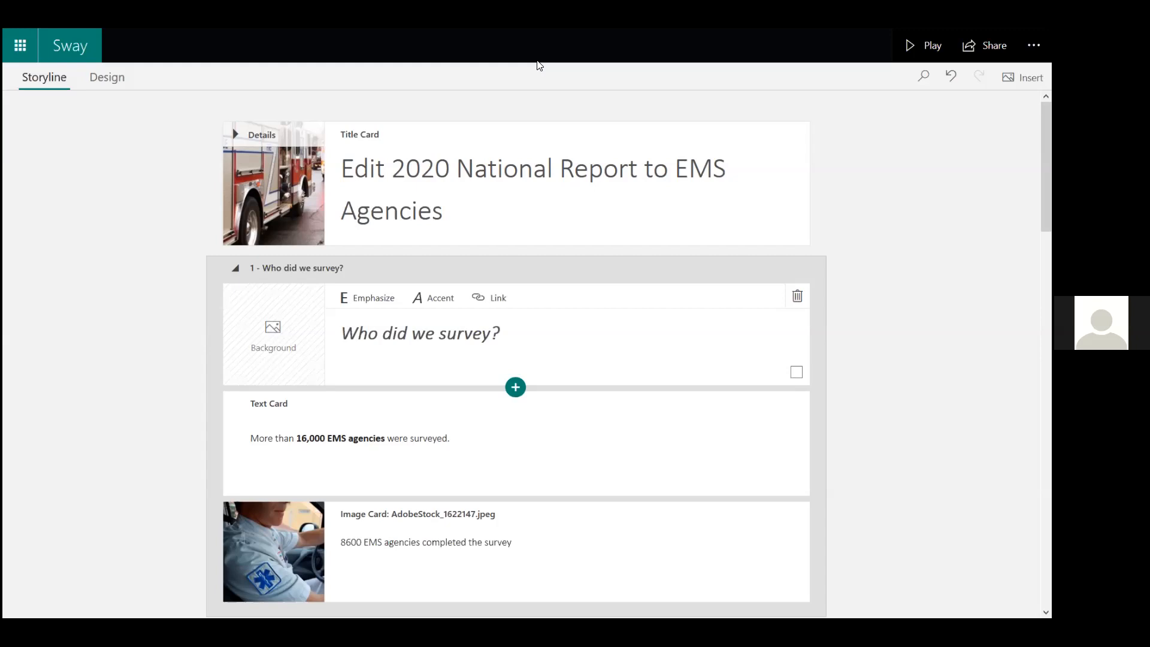
Step: Expand the additional sharing options to see the reset setting and close them unchanged
left_click(985, 46)
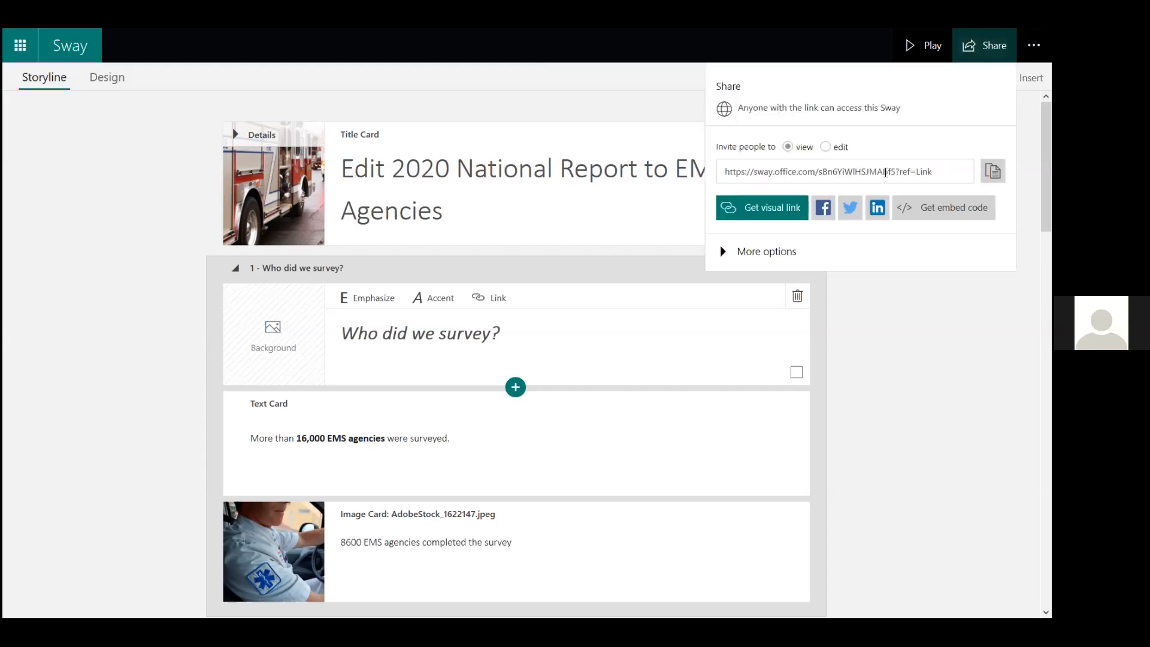
left_click(755, 253)
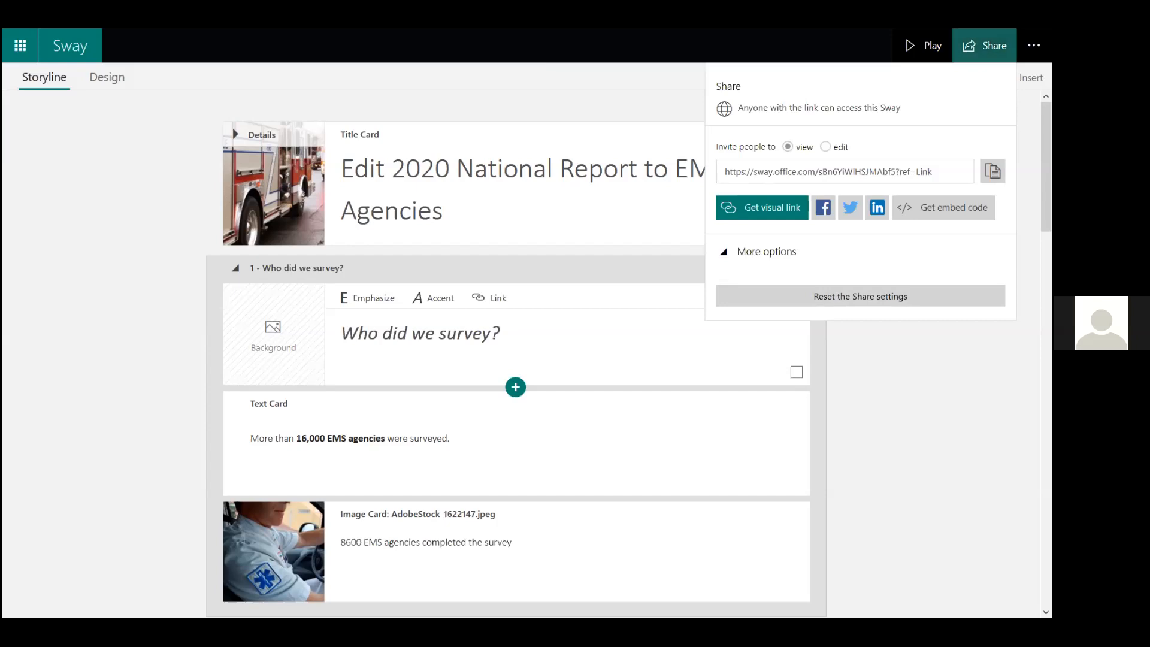
left_click(984, 45)
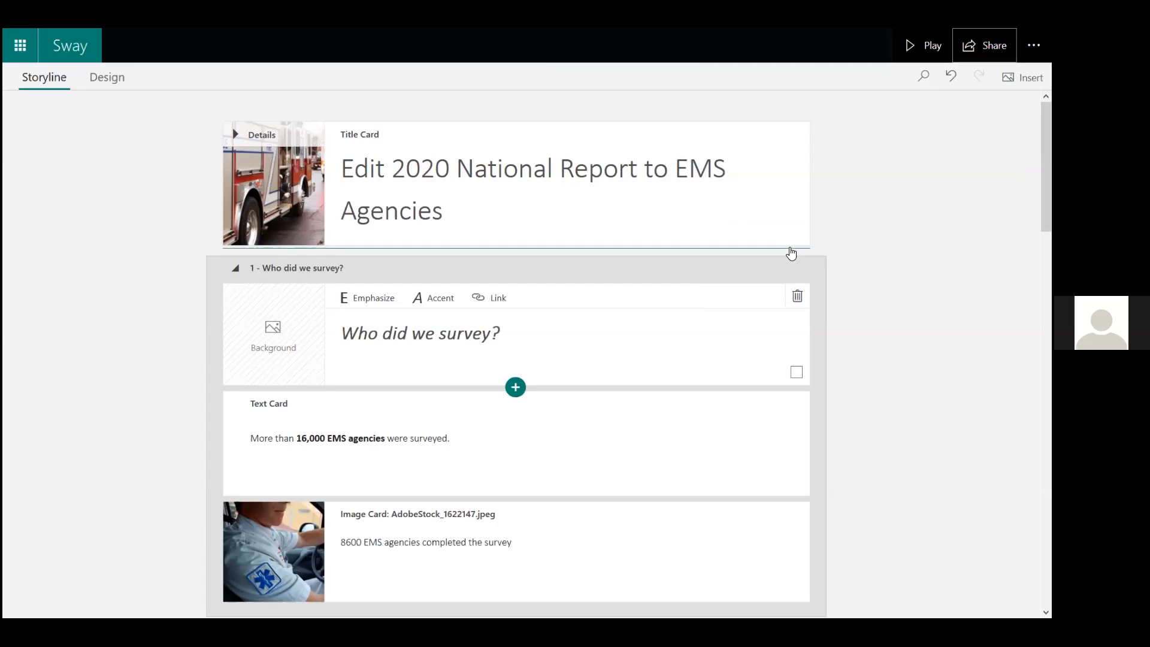